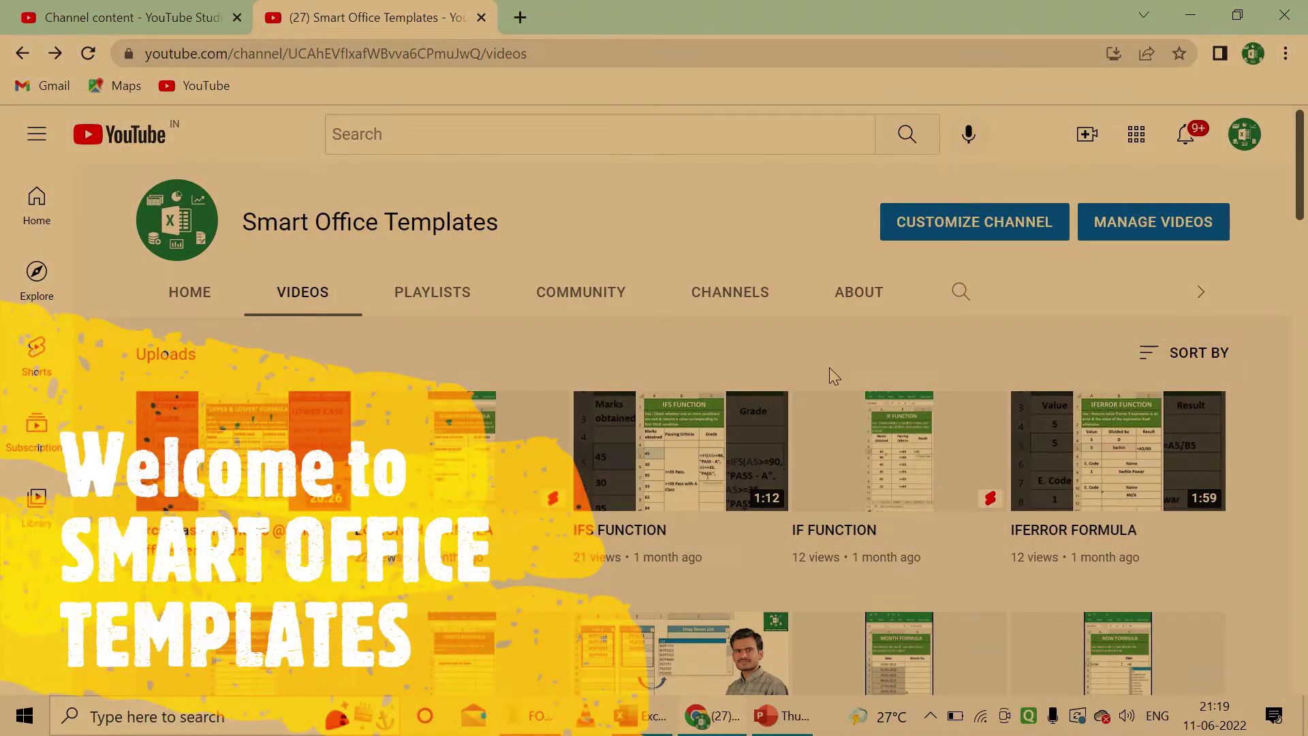
Browse the channel's uploads to the Excel template videos, then bring up the capacity workbook.
{"action": "scroll", "coordinate": [829, 365], "scroll_direction": "down", "scroll_amount": 5}
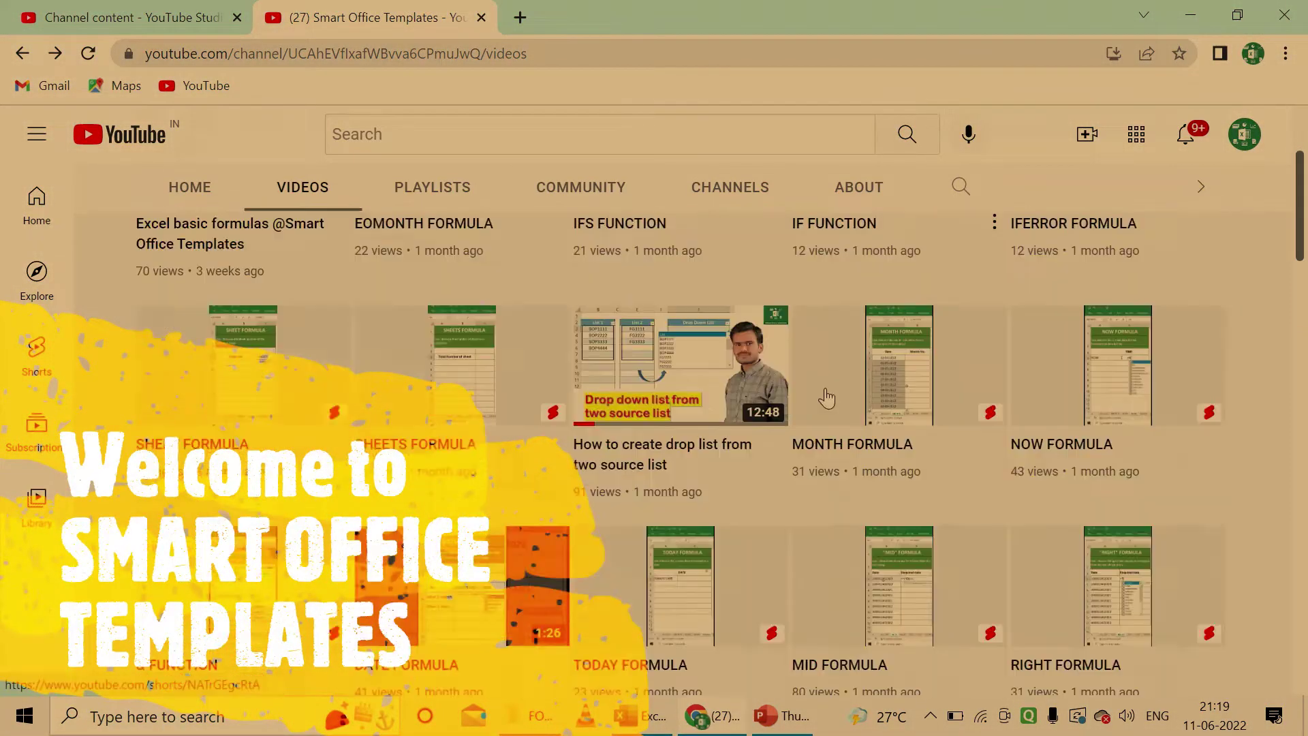
{"action": "scroll", "coordinate": [809, 470], "scroll_direction": "down", "scroll_amount": 3}
{"action": "scroll", "coordinate": [811, 477], "scroll_direction": "down", "scroll_amount": 2}
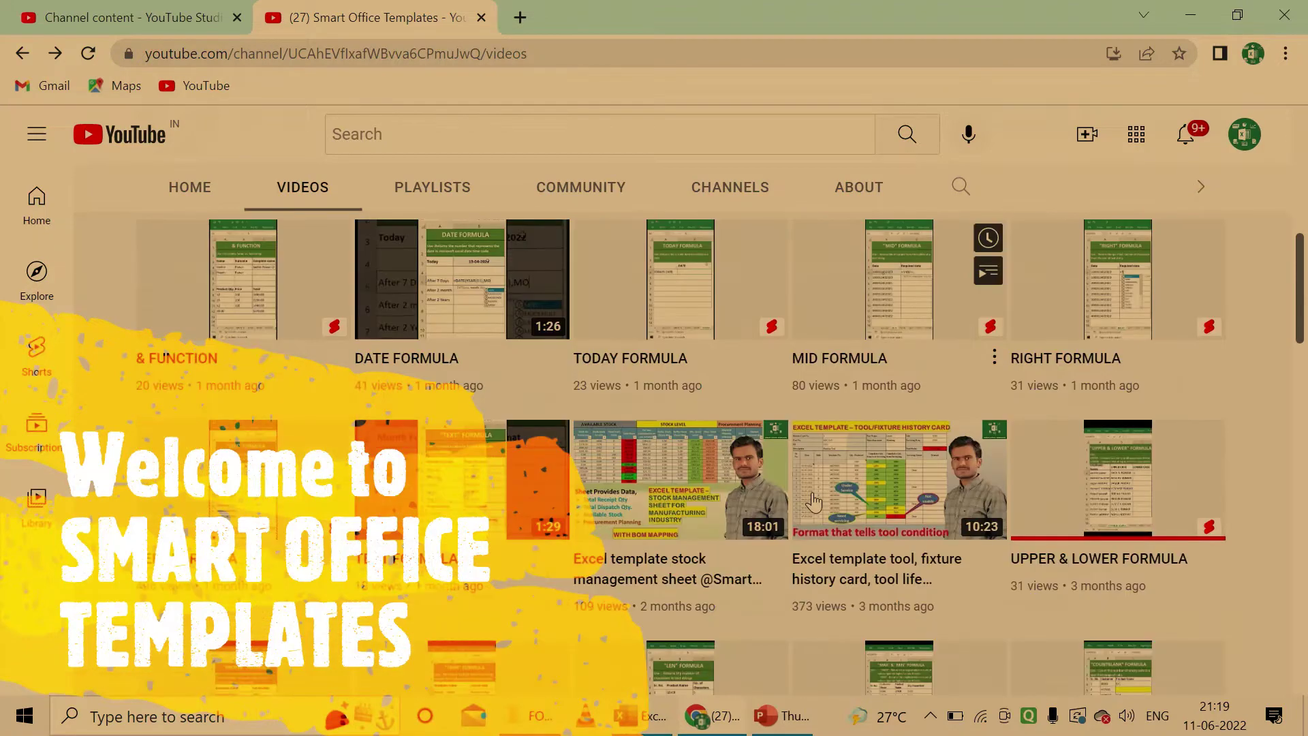
{"action": "scroll", "coordinate": [812, 491], "scroll_direction": "down", "scroll_amount": 4}
{"action": "scroll", "coordinate": [814, 504], "scroll_direction": "down", "scroll_amount": 3}
{"action": "scroll", "coordinate": [815, 504], "scroll_direction": "down", "scroll_amount": 3}
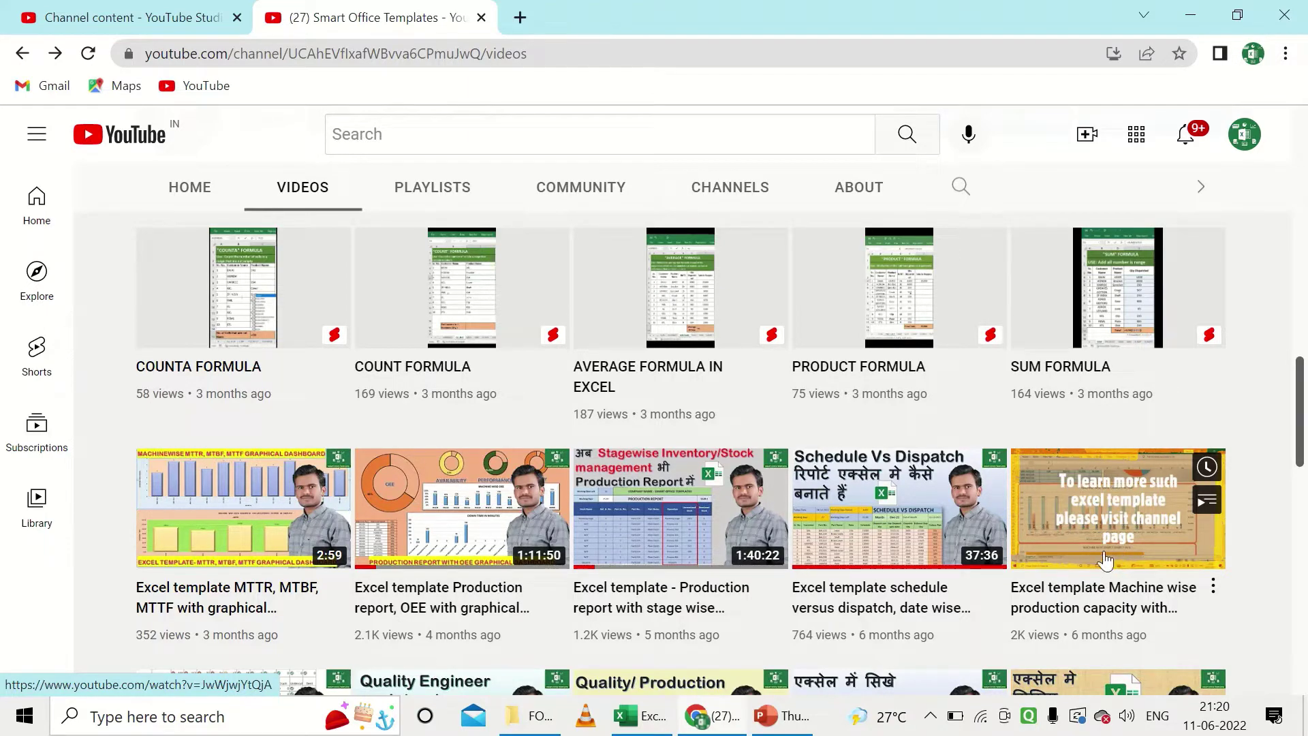
{"action": "scroll", "coordinate": [1115, 555], "scroll_direction": "up", "scroll_amount": 5}
{"action": "scroll", "coordinate": [783, 444], "scroll_direction": "up", "scroll_amount": 5}
{"action": "mouse_move", "coordinate": [680, 451]}
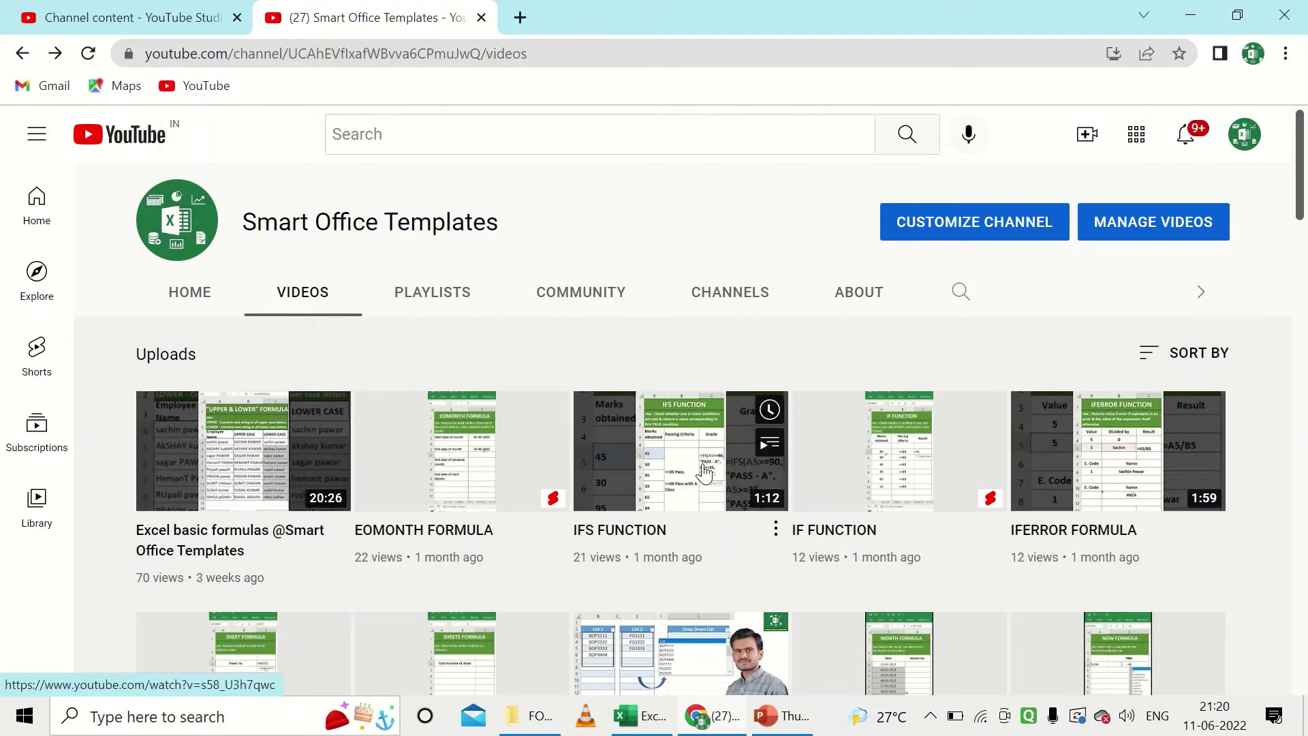
{"action": "scroll", "coordinate": [703, 470], "scroll_direction": "down", "scroll_amount": 8}
{"action": "scroll", "coordinate": [1019, 537], "scroll_direction": "down", "scroll_amount": 5}
{"action": "mouse_move", "coordinate": [1118, 592]}
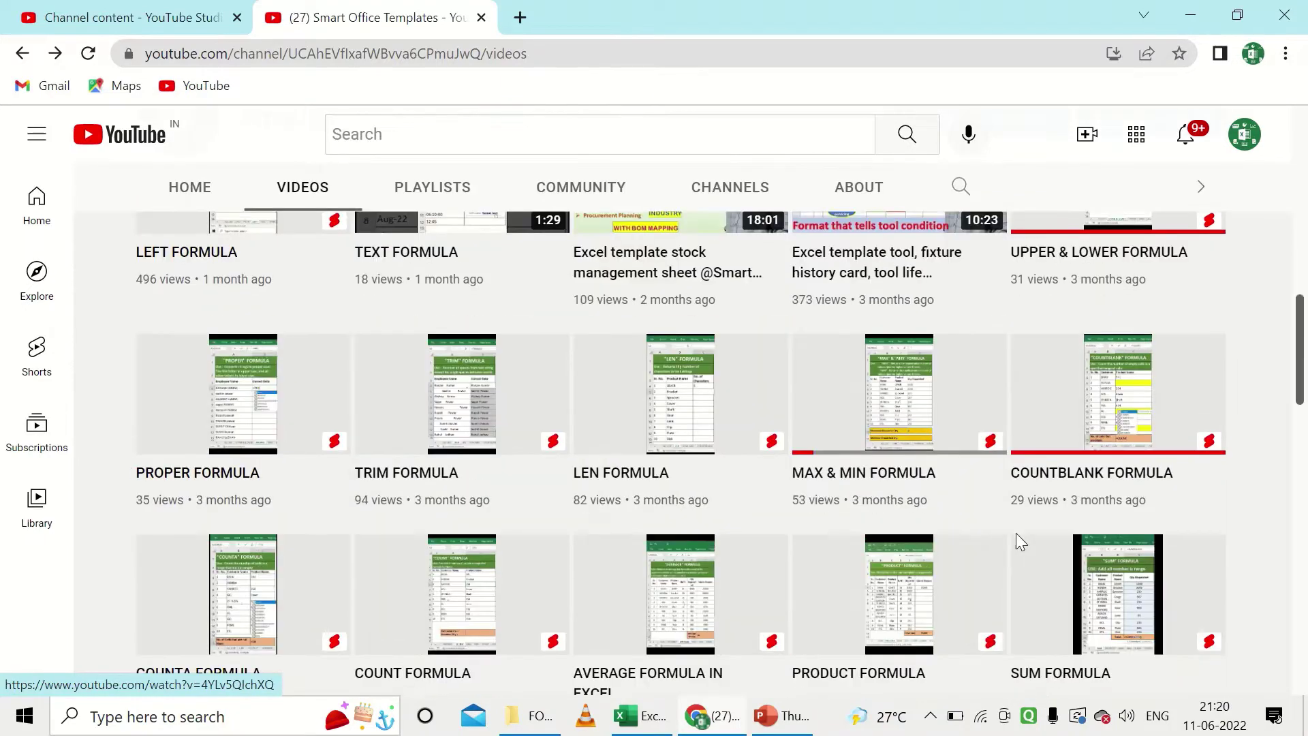
{"action": "scroll", "coordinate": [1018, 538], "scroll_direction": "down", "scroll_amount": 5}
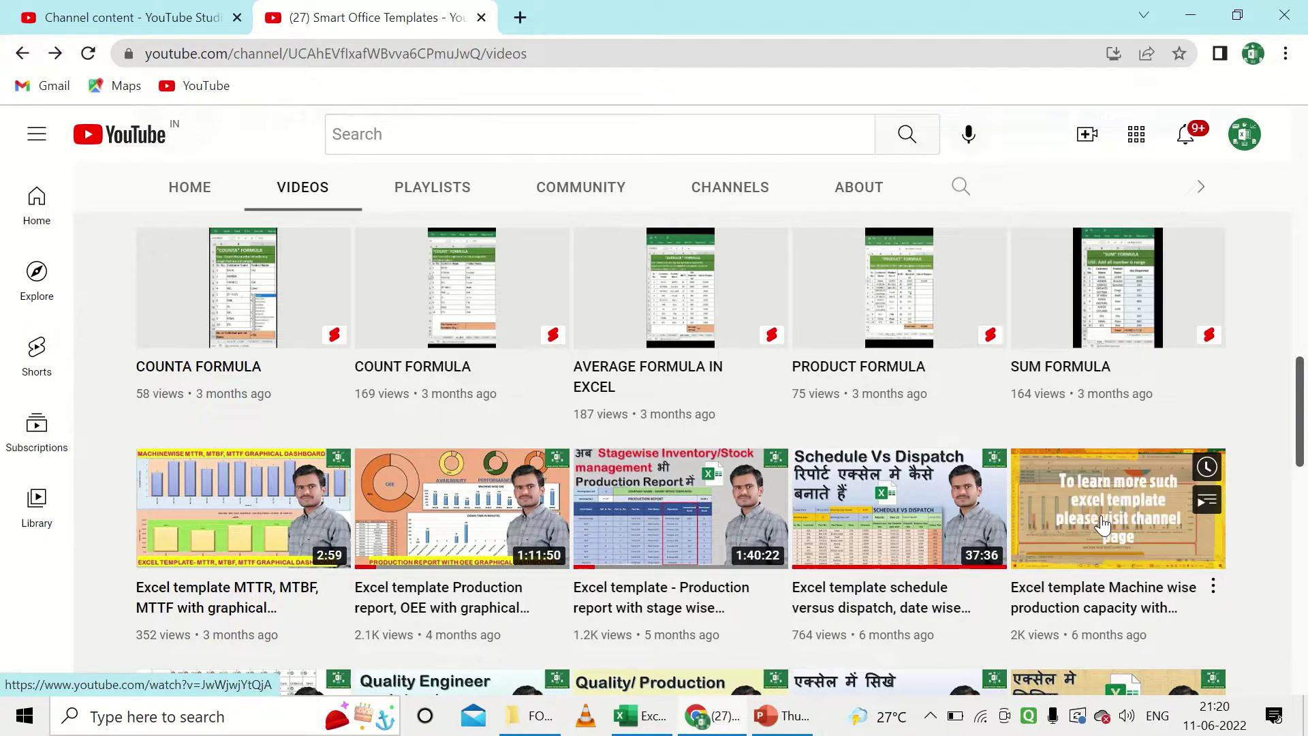
{"action": "left_click", "coordinate": [628, 731]}
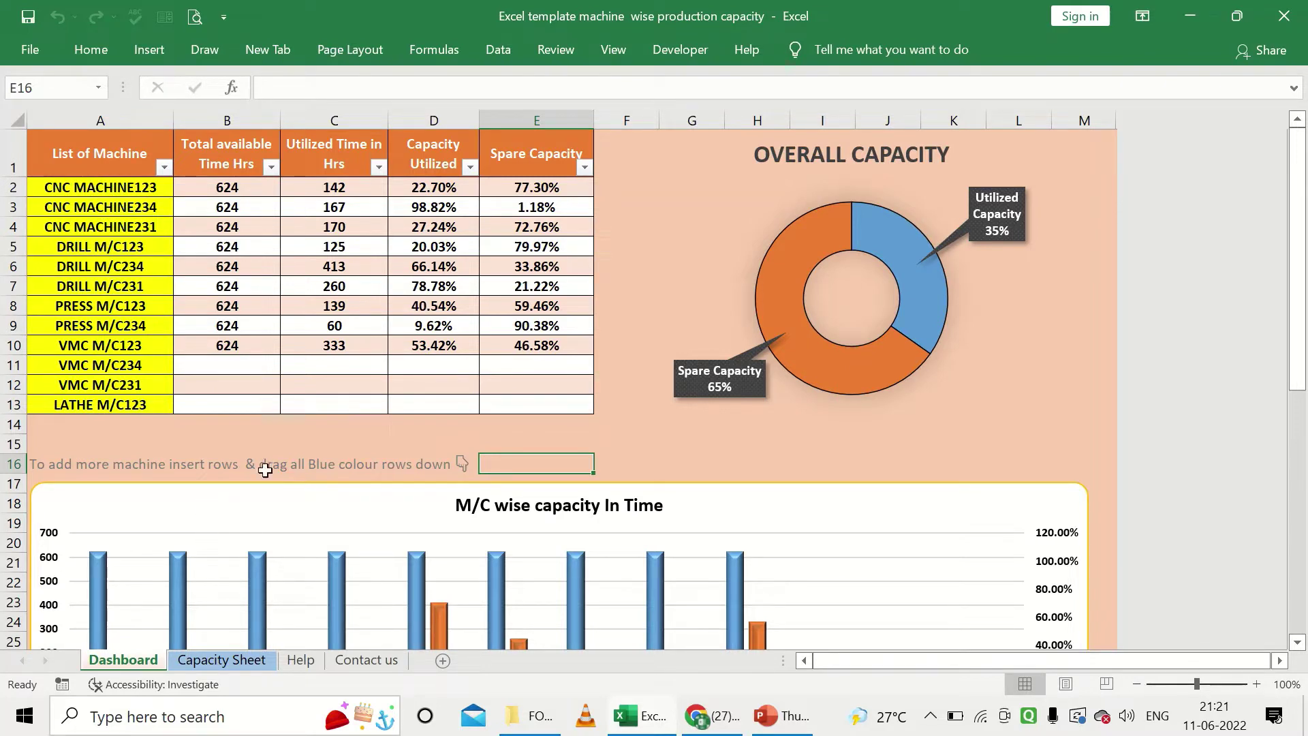
Delete the twelve machine names in the Dashboard's A2:A13 list.
{"action": "left_click_drag", "start_coordinate": [142, 190], "coordinate": [131, 404]}
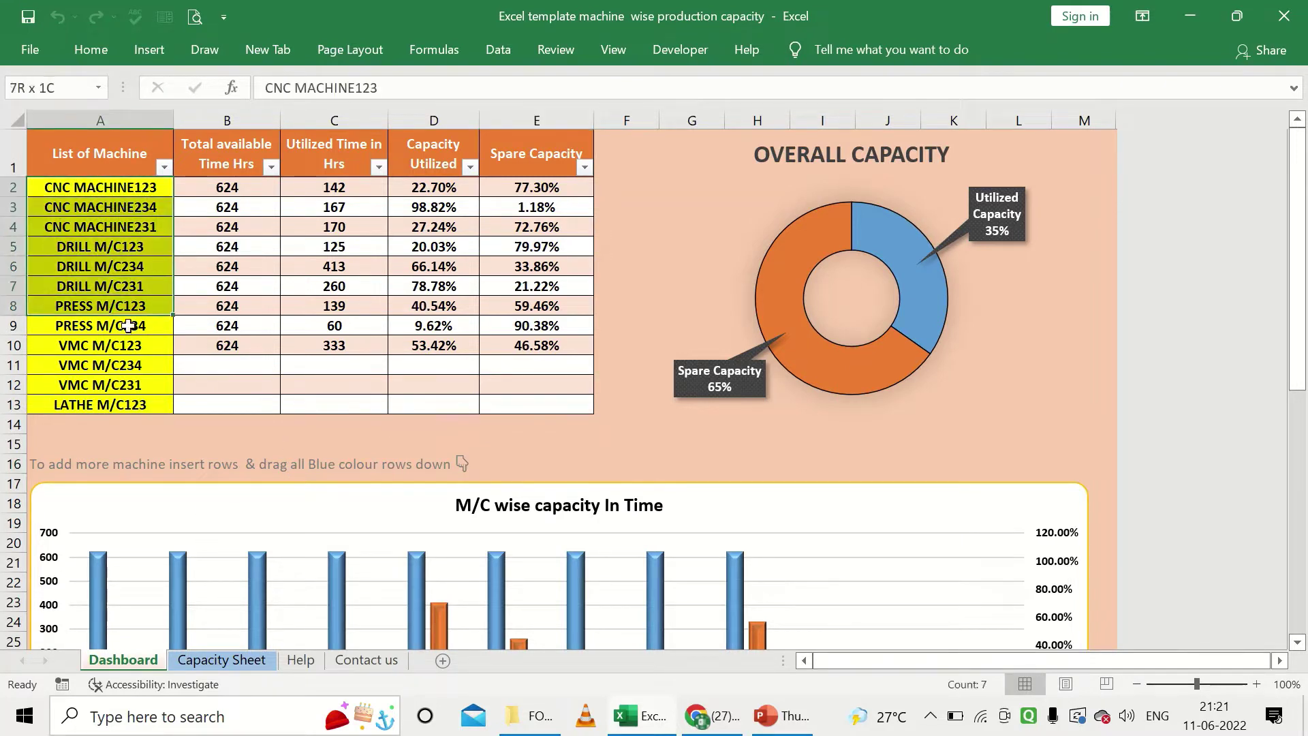
{"action": "left_click", "coordinate": [256, 659]}
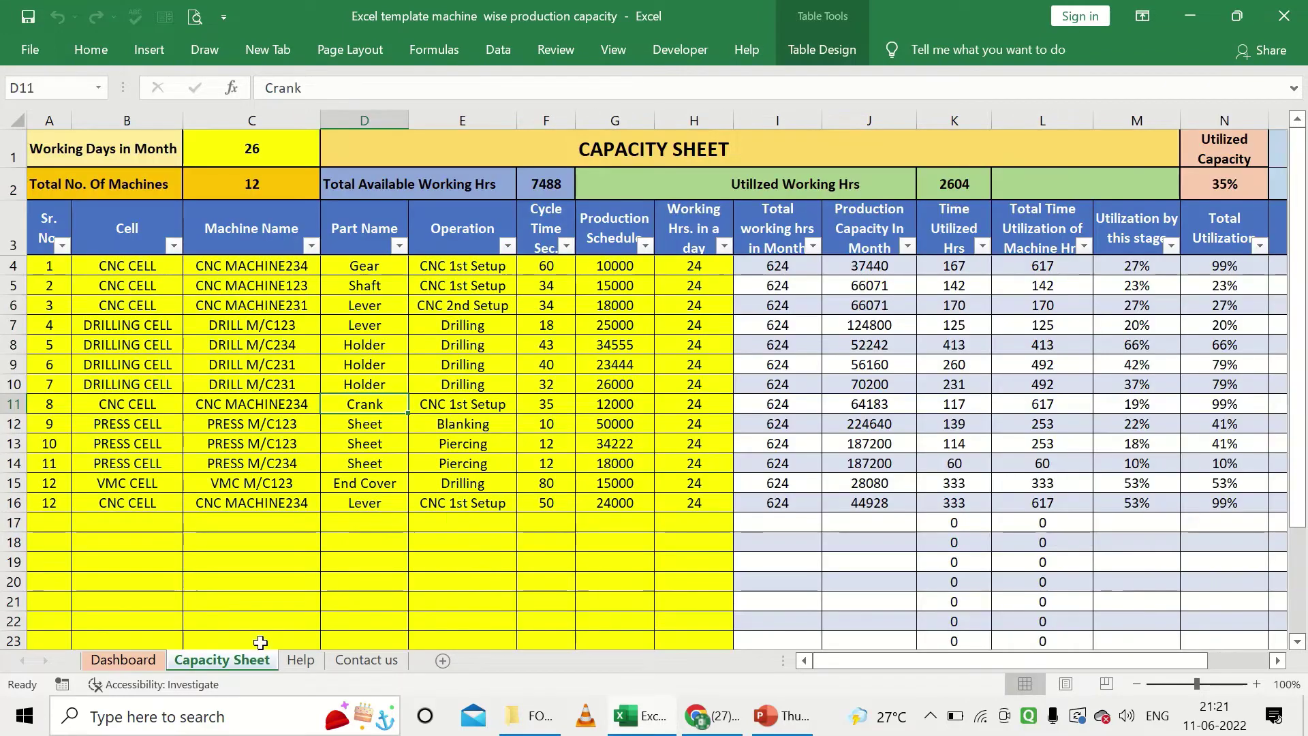
{"action": "left_click", "coordinate": [150, 658]}
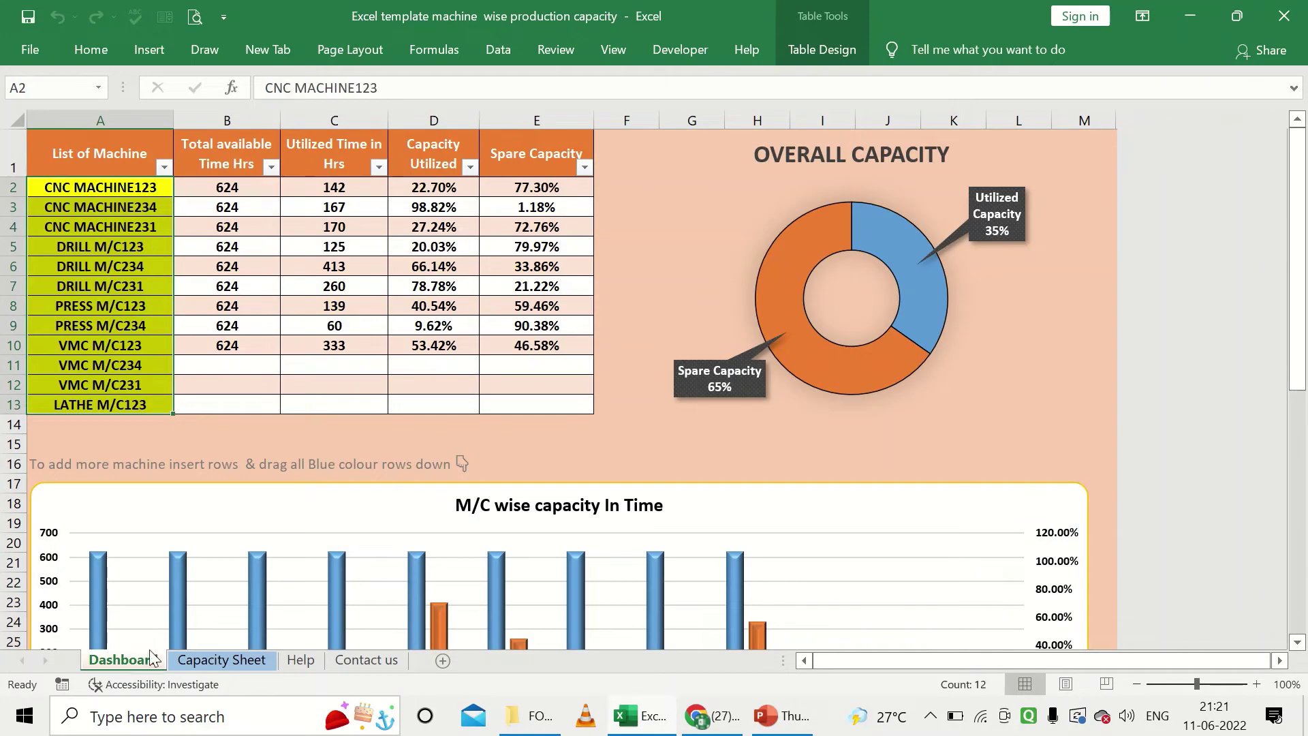
{"action": "left_click", "coordinate": [116, 208]}
{"action": "left_click_drag", "start_coordinate": [125, 188], "coordinate": [125, 402]}
{"action": "key", "text": "Delete"}
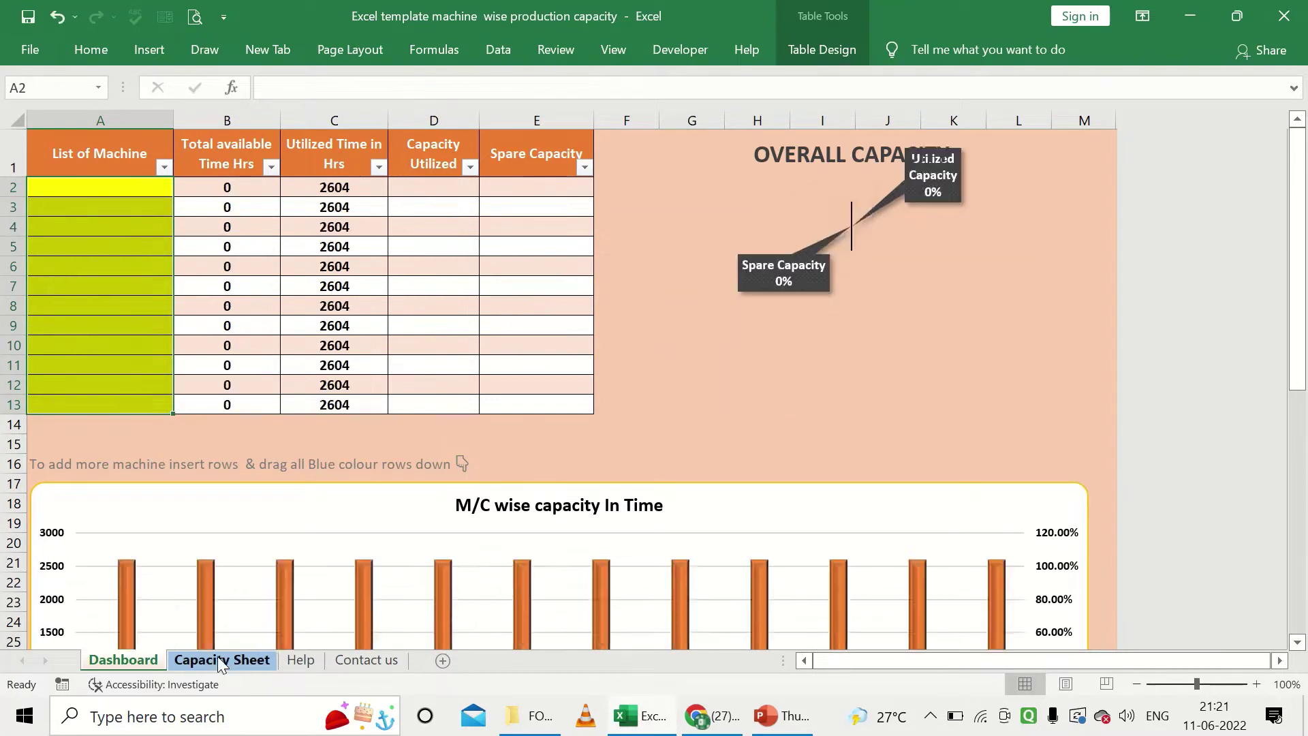
Clear the Capacity Sheet's sample entries in A4:H17, keeping 26 working days.
{"action": "left_click", "coordinate": [218, 656]}
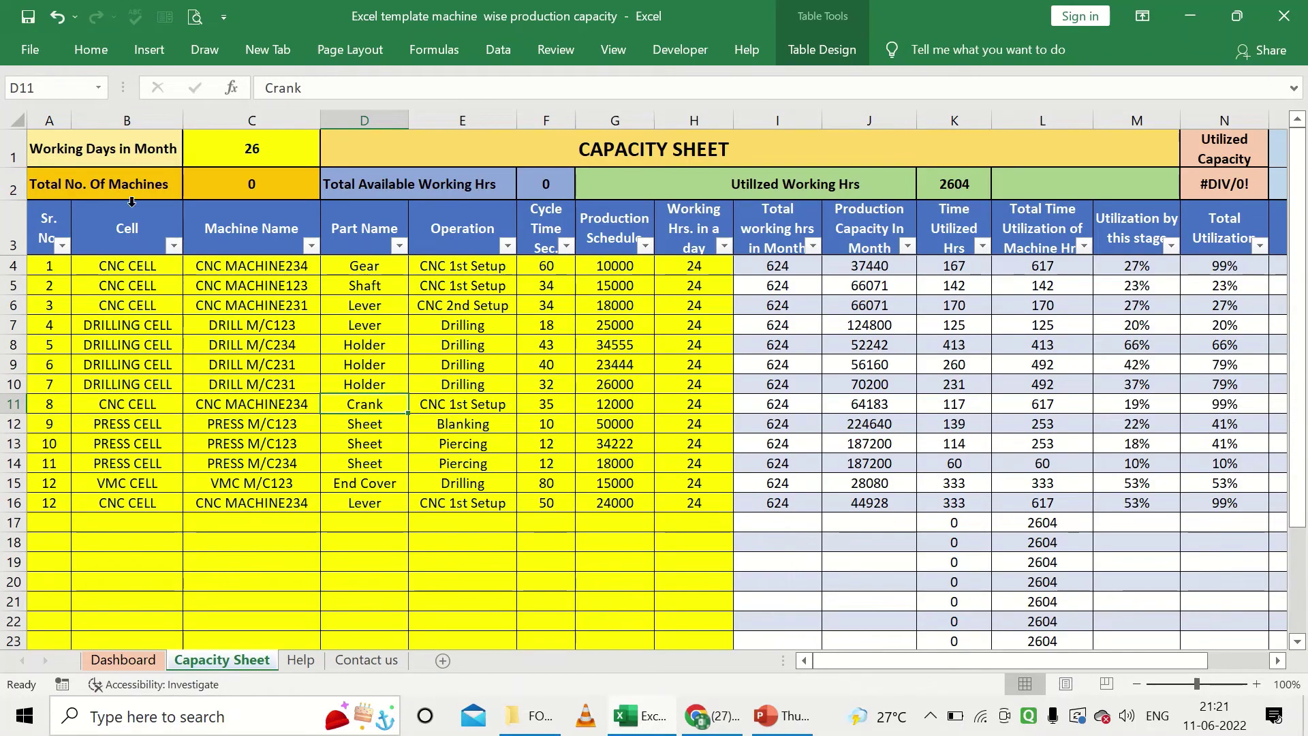
{"action": "left_click", "coordinate": [110, 161]}
{"action": "left_click", "coordinate": [198, 148]}
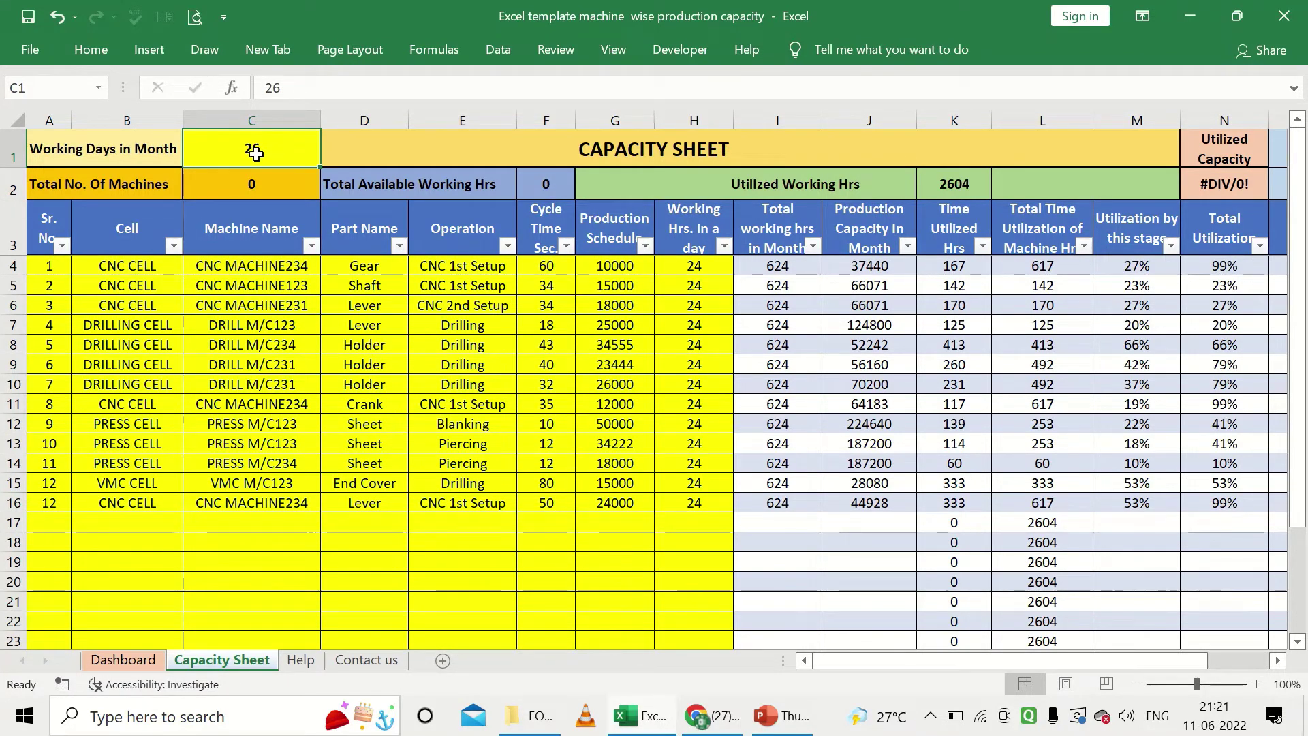
{"action": "left_click", "coordinate": [54, 266]}
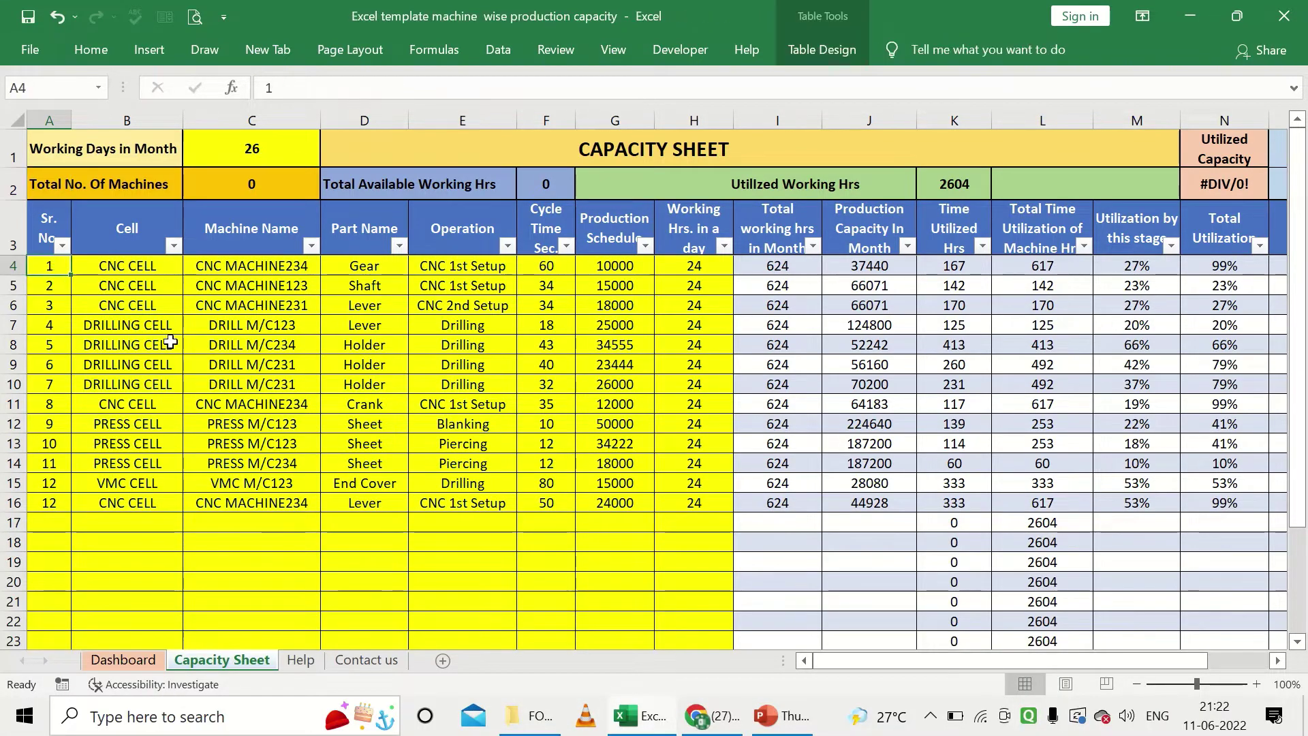
{"action": "left_click_drag", "start_coordinate": [170, 343], "coordinate": [691, 522]}
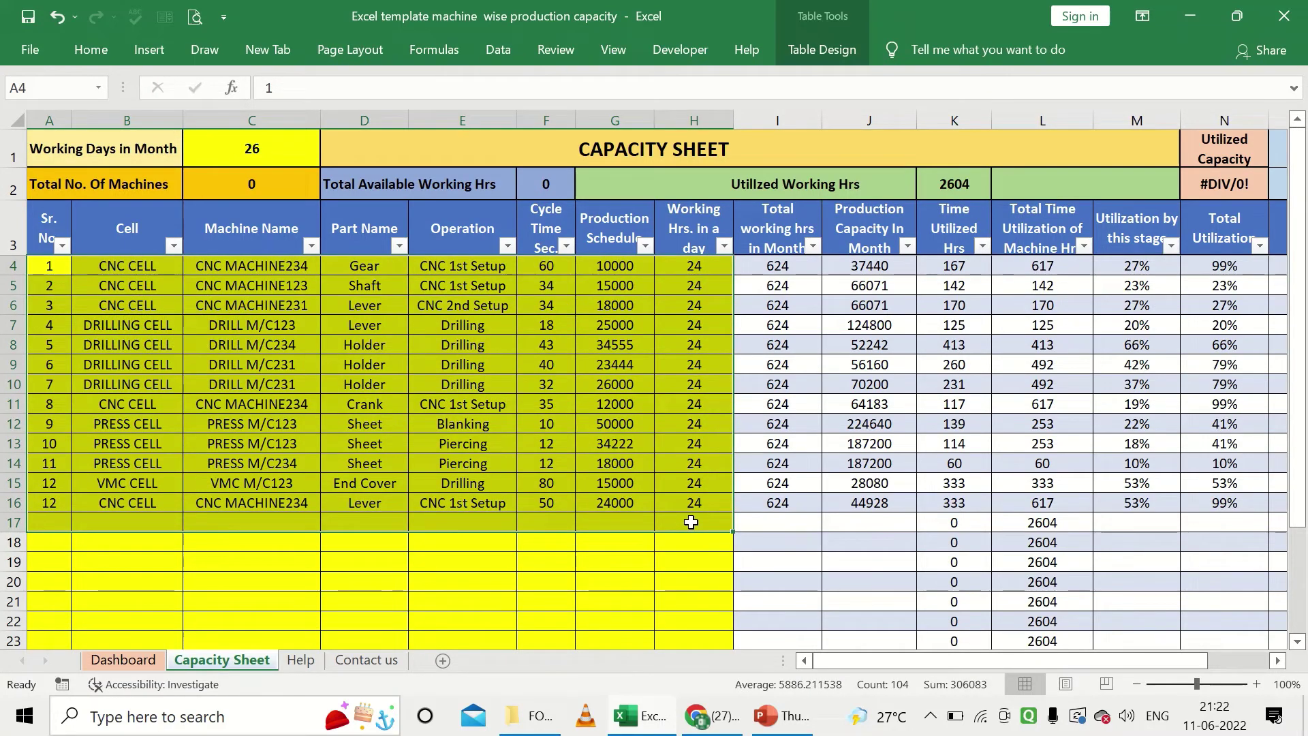
{"action": "key", "text": "Delete"}
{"action": "left_click", "coordinate": [616, 461]}
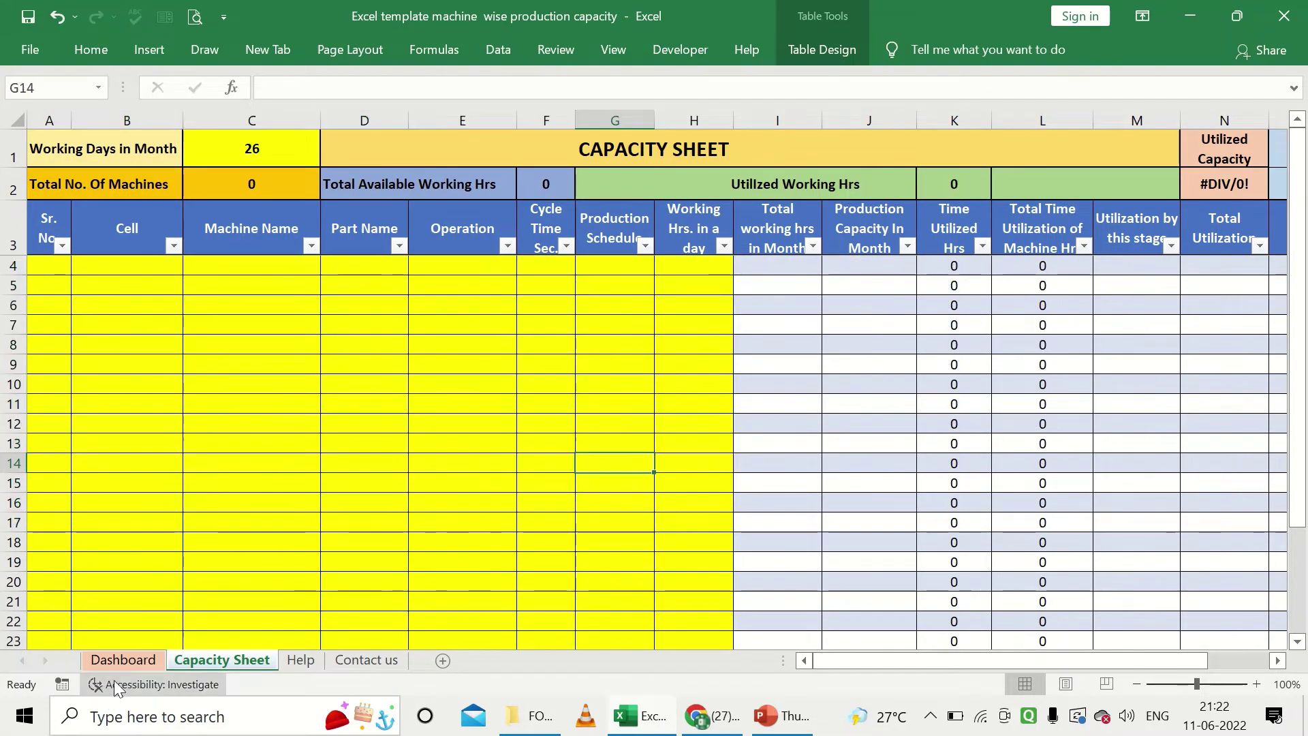
{"action": "left_click", "coordinate": [128, 664]}
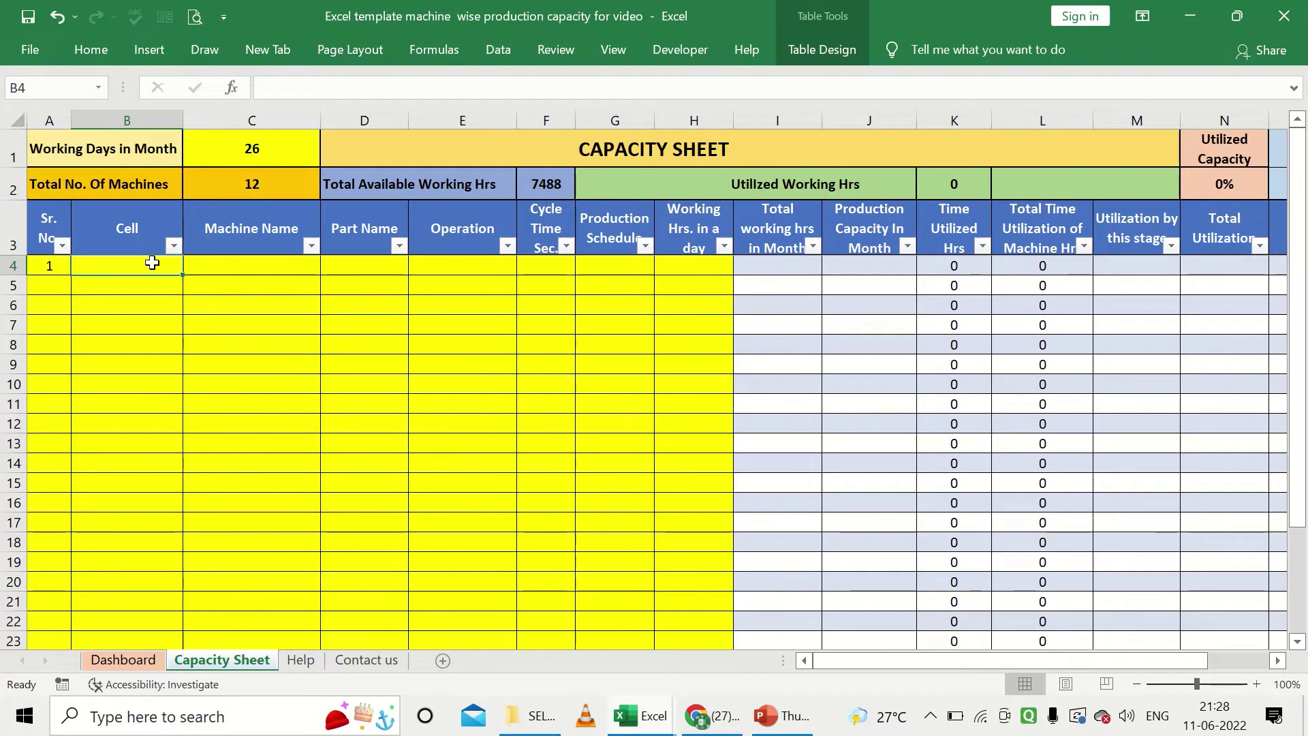
Enter PRESS as the first row's Cell and review the machine-name list for C4.
{"action": "type", "text": "PRESS"}
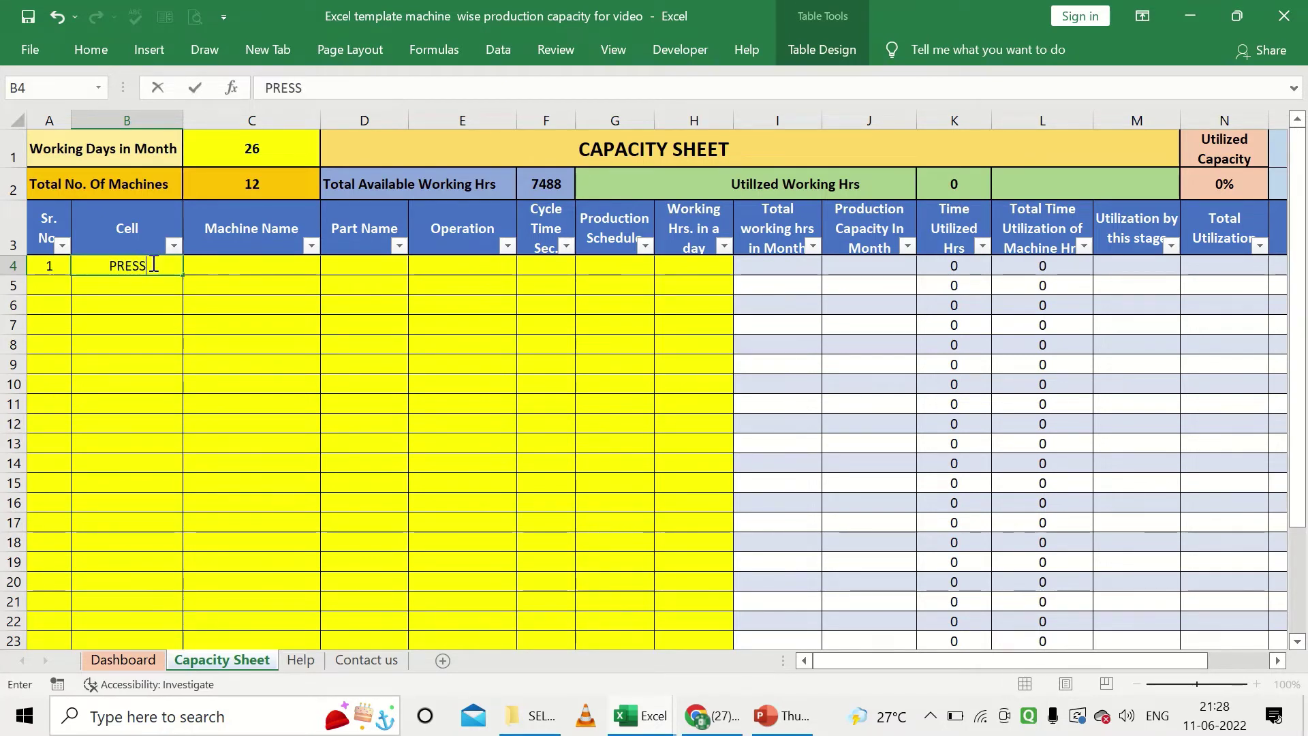
{"action": "key", "text": "Tab"}
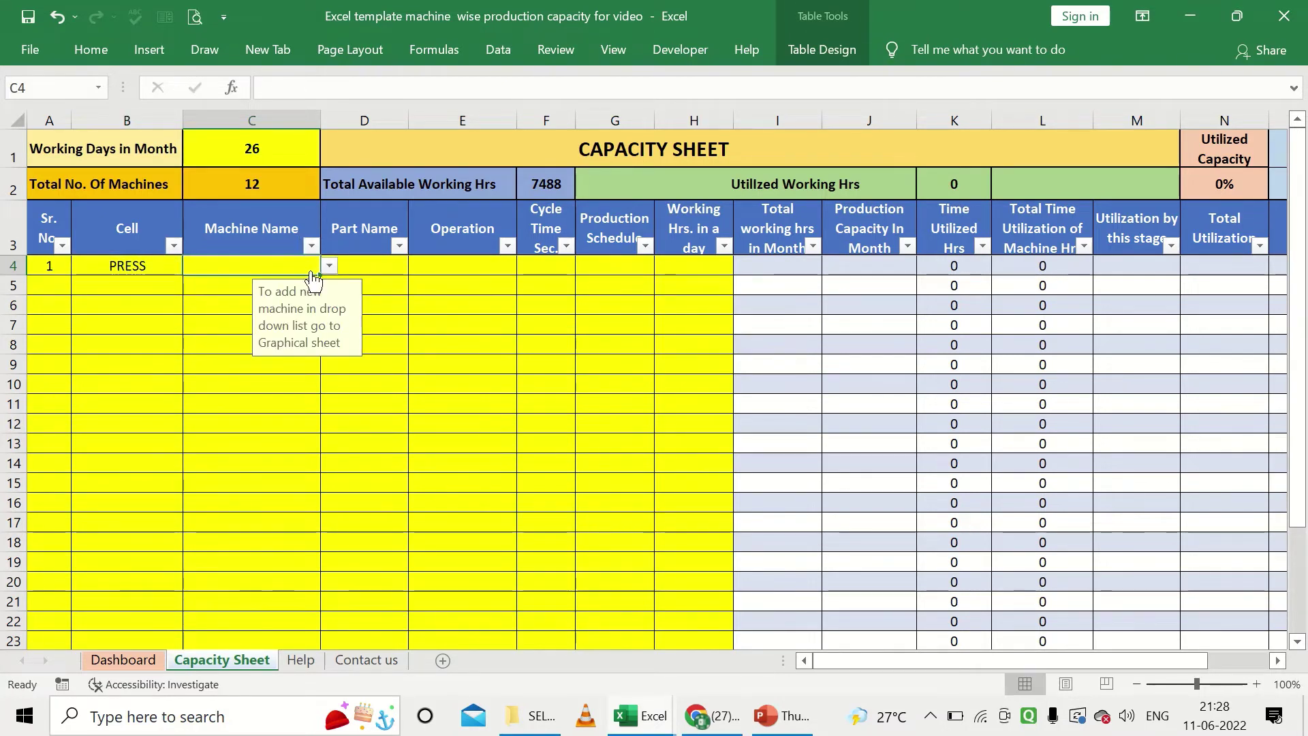
{"action": "left_click", "coordinate": [328, 267]}
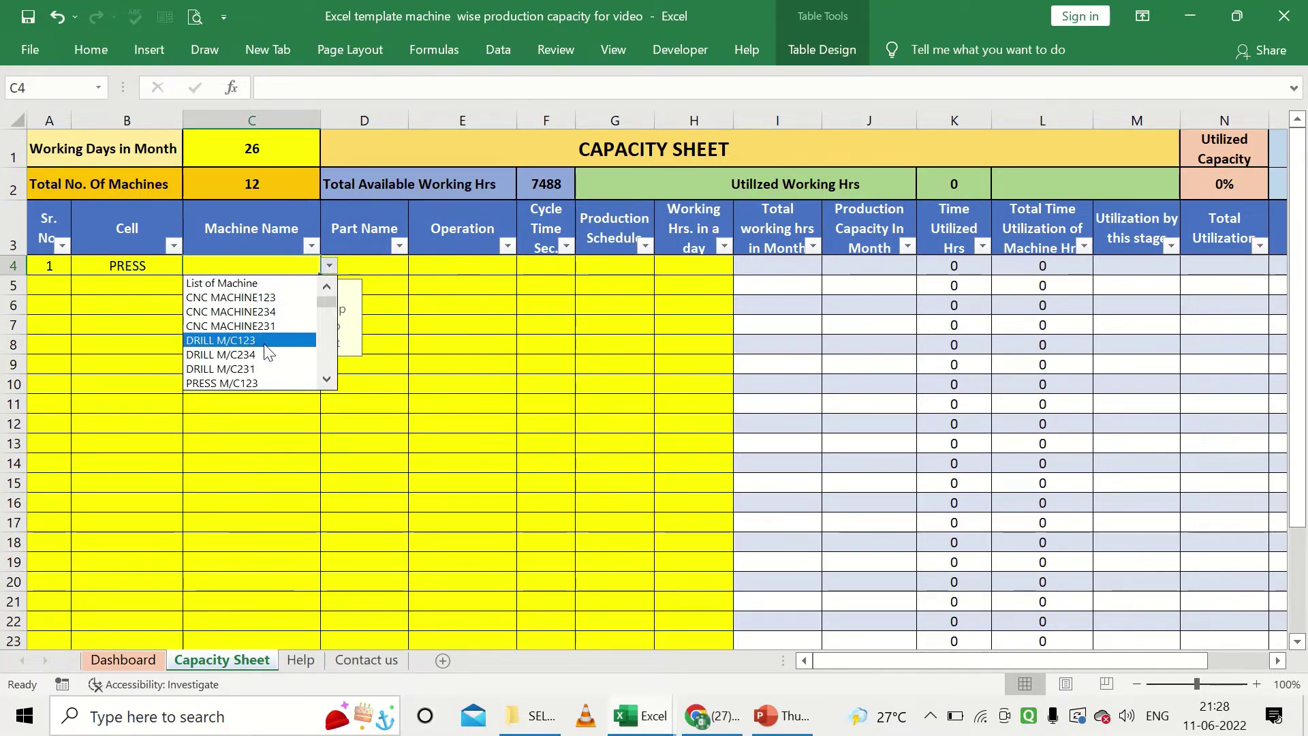
{"action": "scroll", "coordinate": [320, 376], "scroll_direction": "down", "scroll_amount": 2}
{"action": "scroll", "coordinate": [320, 376], "scroll_direction": "down", "scroll_amount": 1}
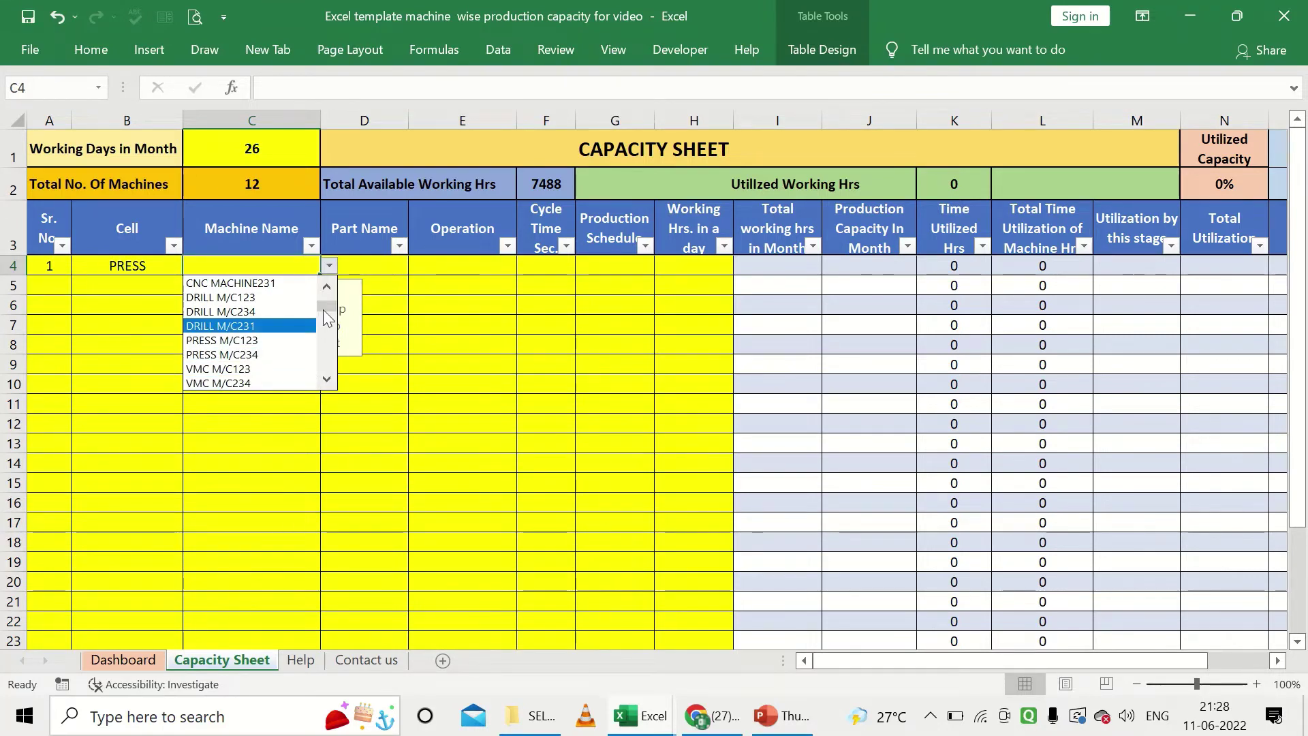
{"action": "scroll", "coordinate": [323, 317], "scroll_direction": "down", "scroll_amount": 1}
{"action": "scroll", "coordinate": [324, 330], "scroll_direction": "down", "scroll_amount": 2}
{"action": "scroll", "coordinate": [307, 327], "scroll_direction": "up", "scroll_amount": 4}
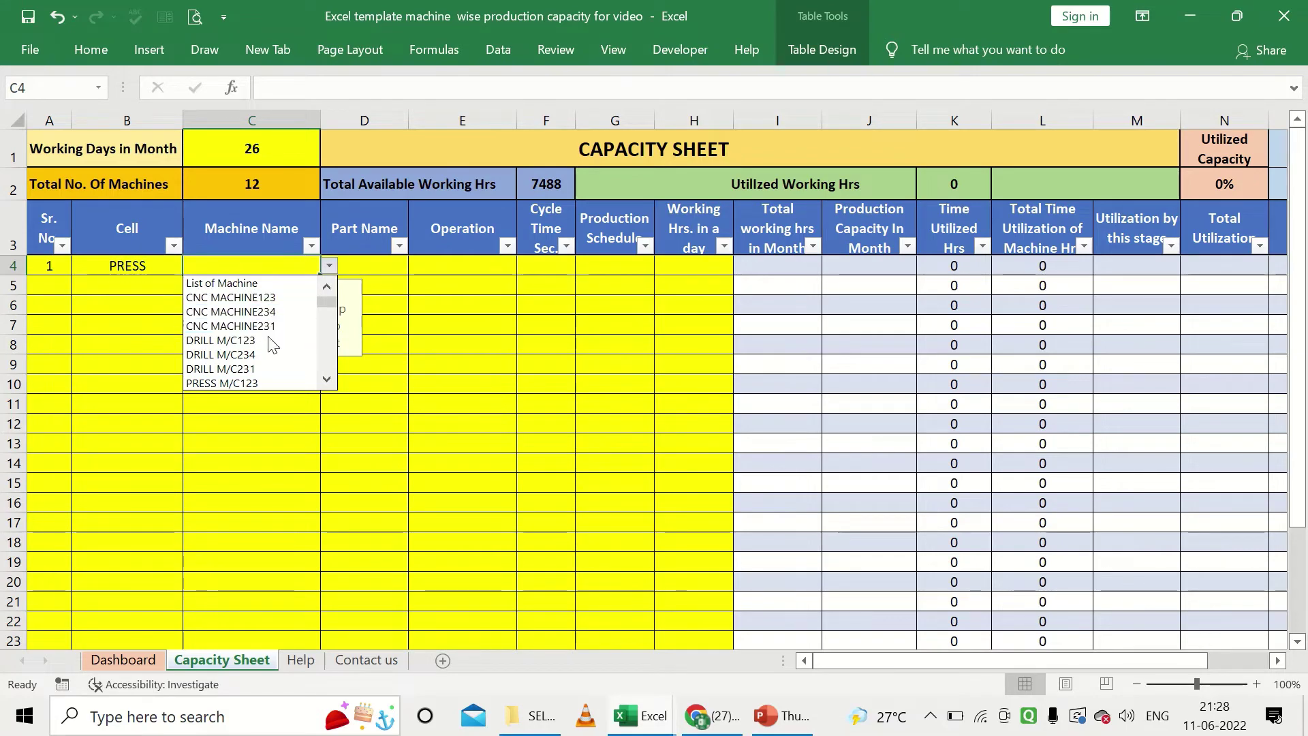
{"action": "left_click", "coordinate": [126, 652]}
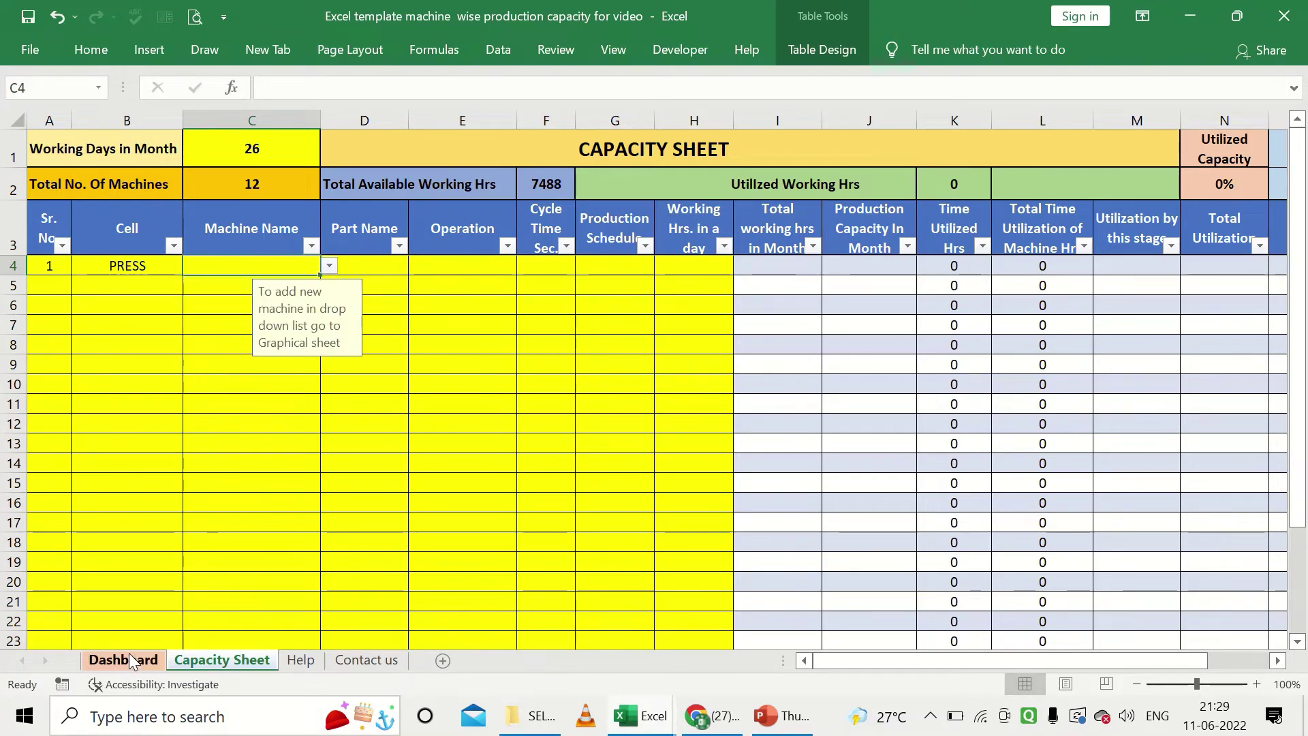
Compare the Dashboard's twelve machine names, then open C4's machine dropdown on the Capacity Sheet.
{"action": "left_click", "coordinate": [129, 654]}
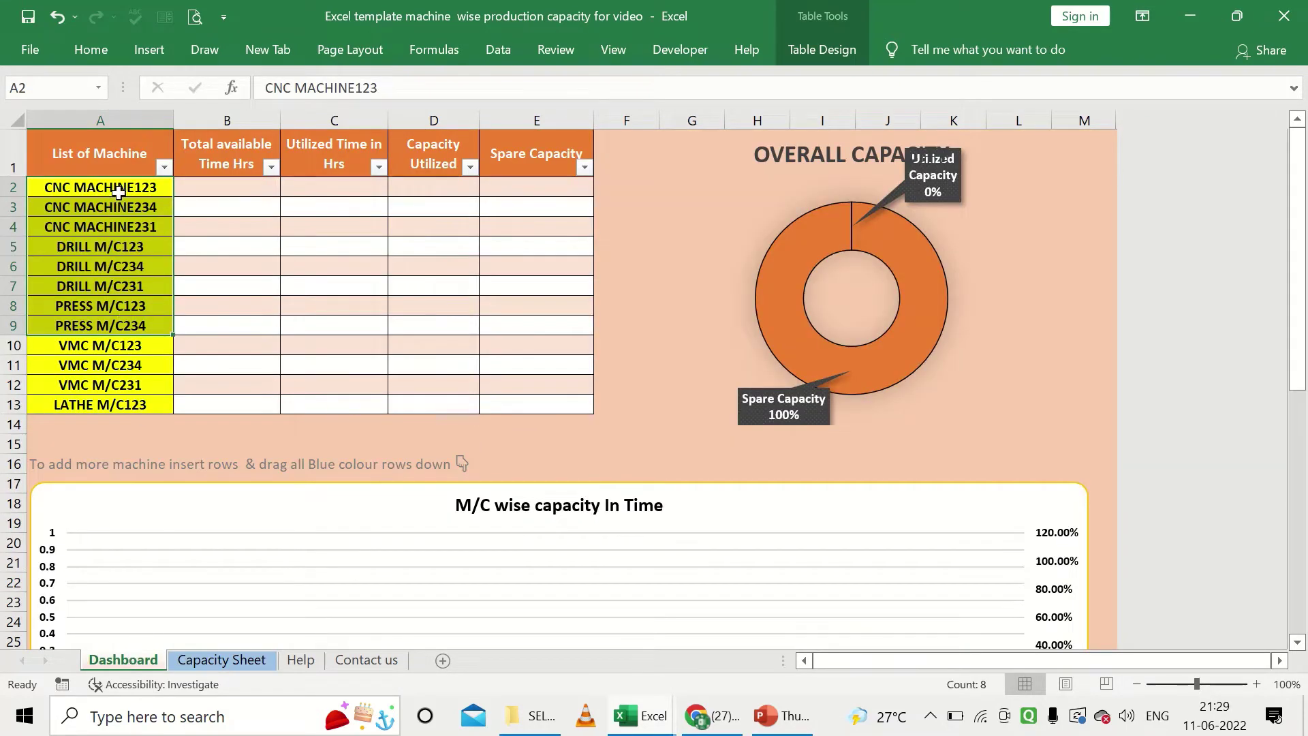
{"action": "left_click_drag", "start_coordinate": [116, 195], "coordinate": [129, 364]}
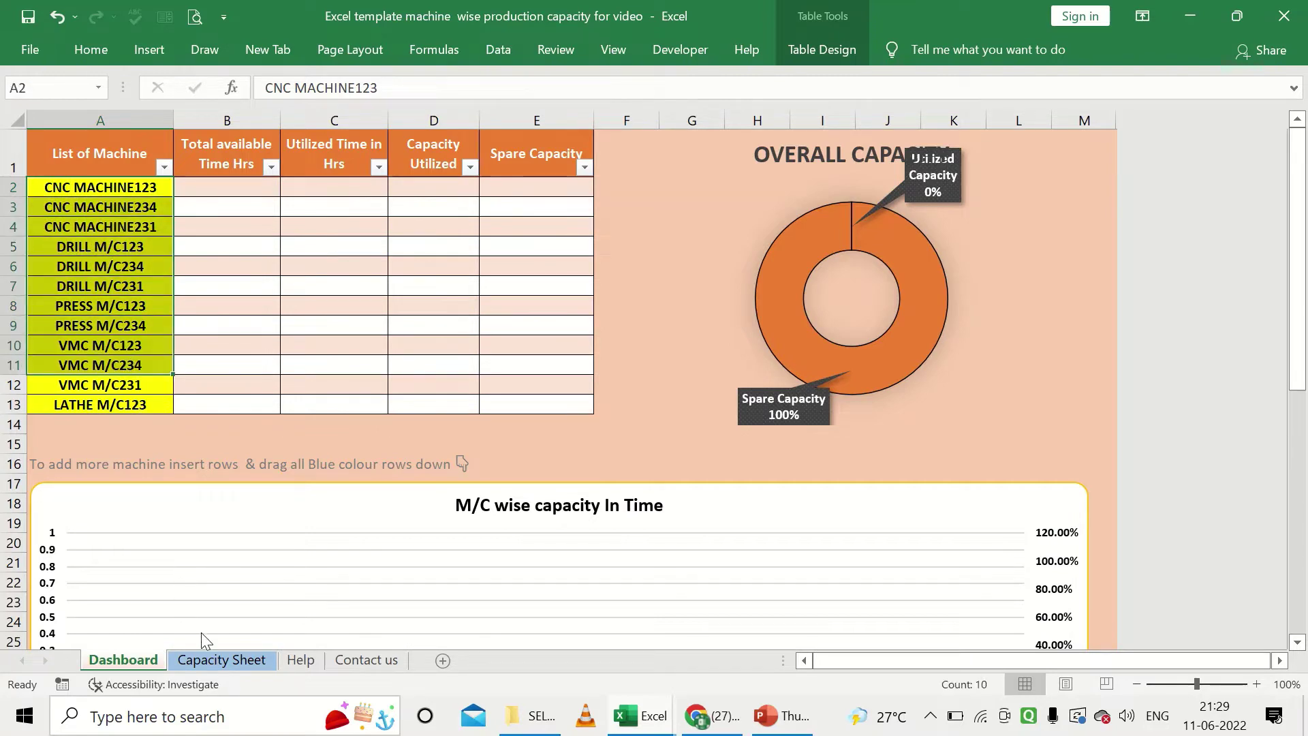
{"action": "left_click", "coordinate": [218, 658]}
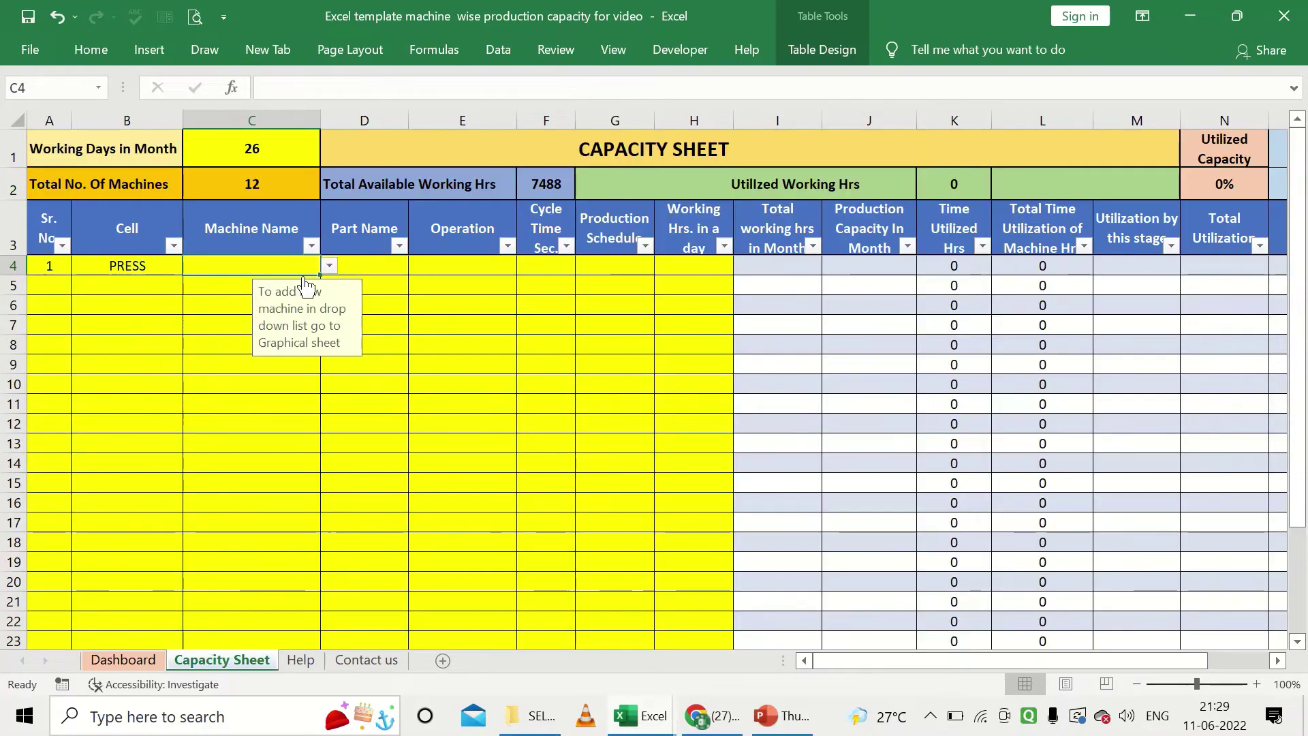
{"action": "left_click", "coordinate": [124, 660]}
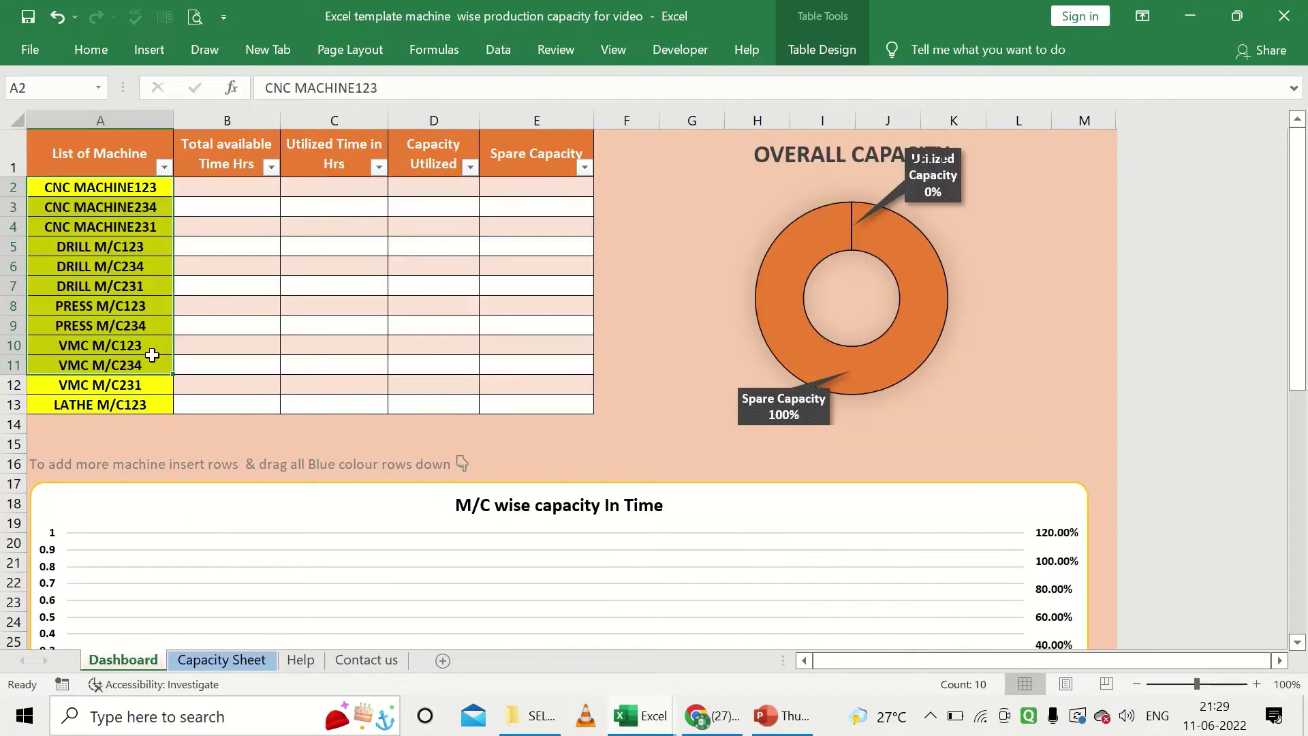
{"action": "left_click_drag", "start_coordinate": [136, 185], "coordinate": [137, 403]}
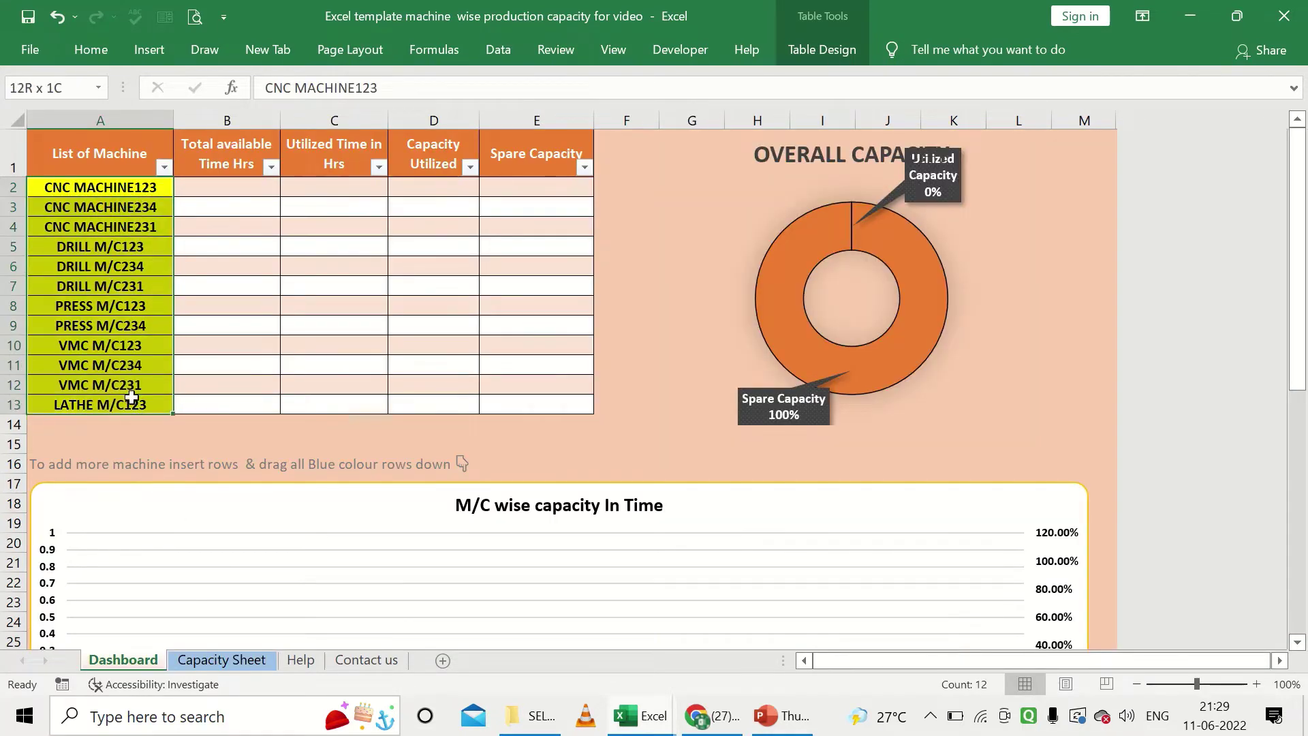
{"action": "left_click", "coordinate": [227, 658]}
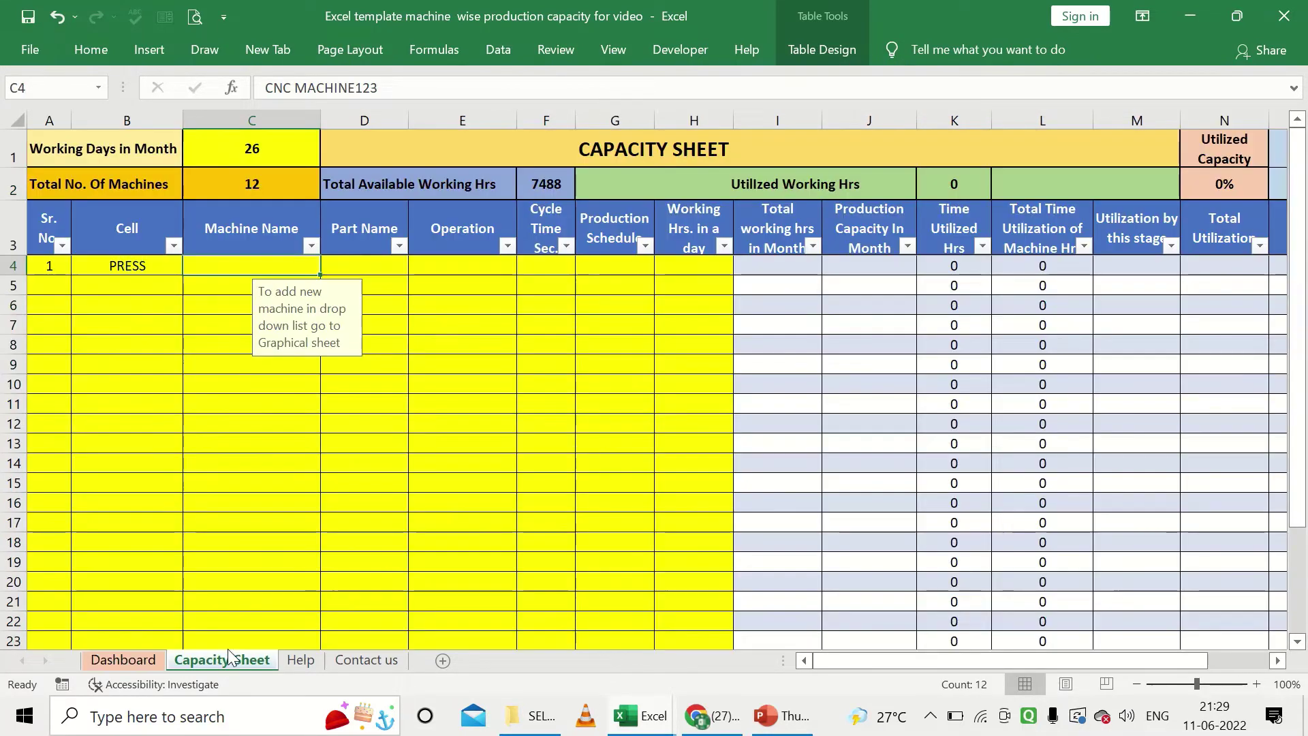
{"action": "left_click", "coordinate": [329, 266]}
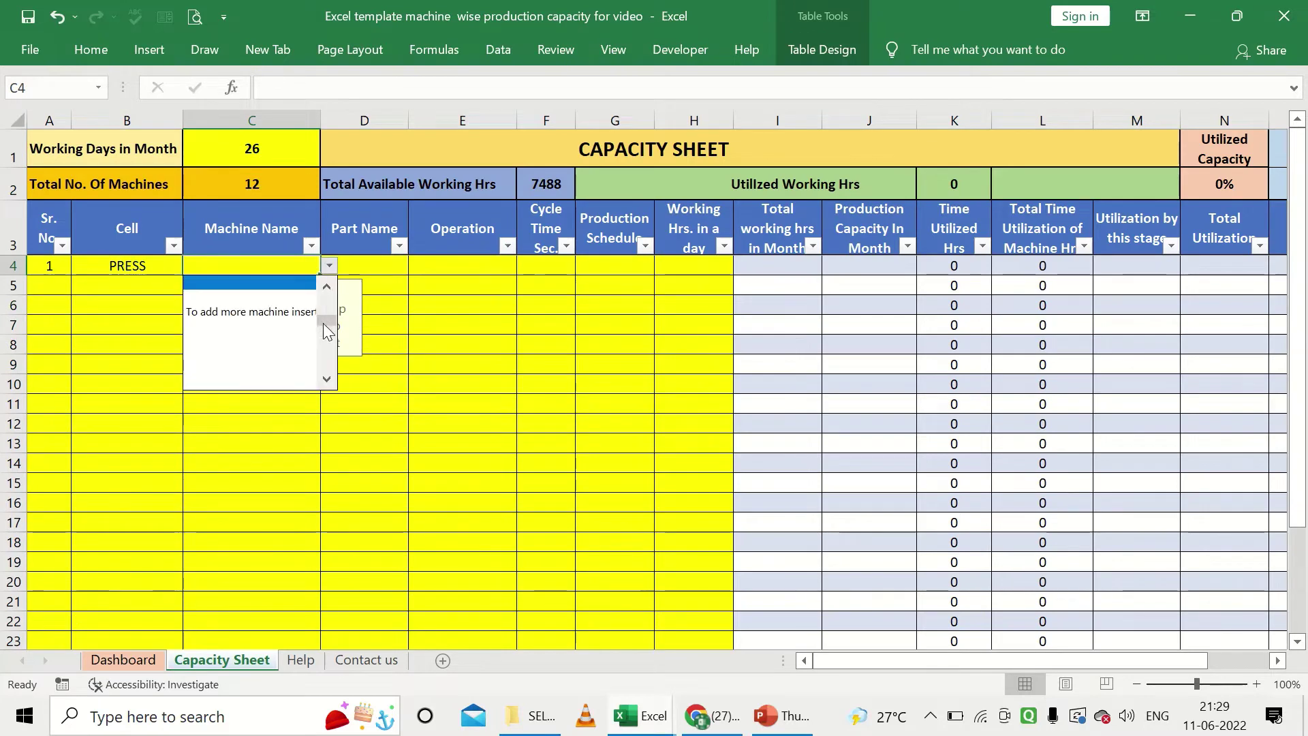
Fill row 4 with PRESS M/C123, part Lever, Blanking, cycle time 8 and schedule 80000.
{"action": "scroll", "coordinate": [327, 305], "scroll_direction": "up", "scroll_amount": 5}
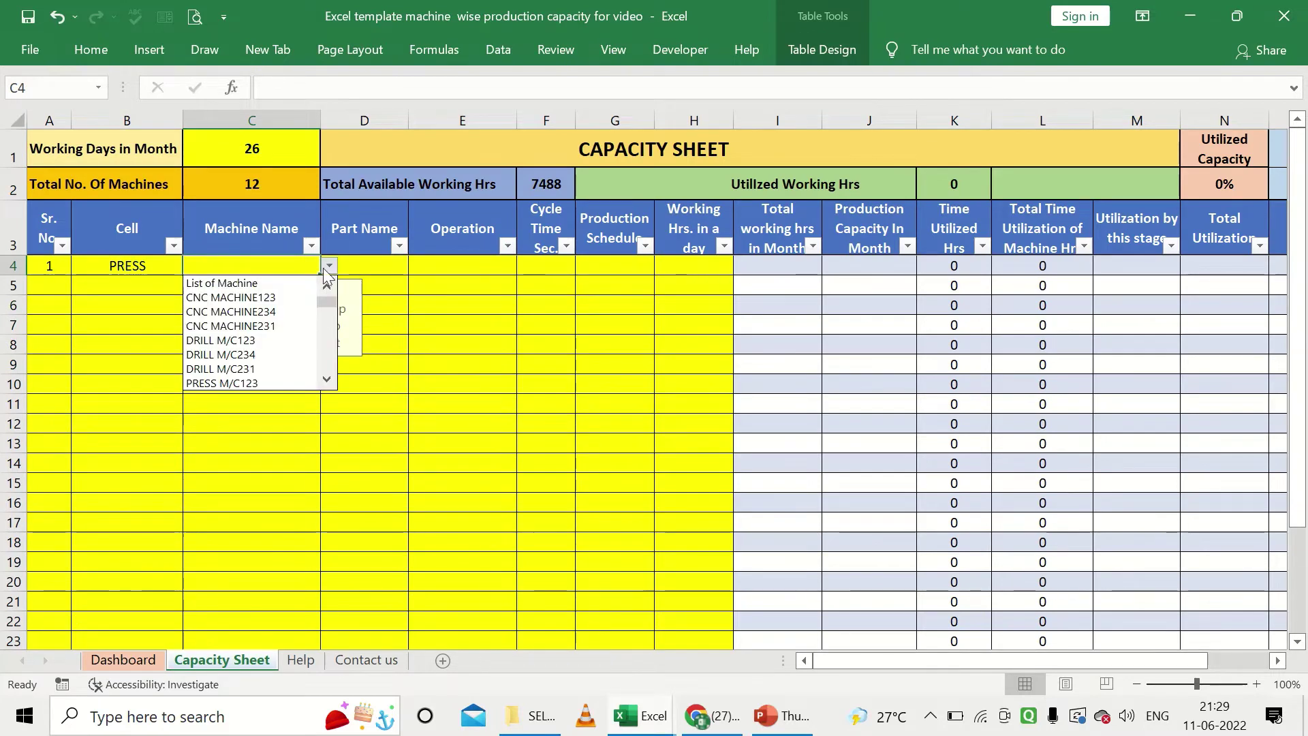
{"action": "left_click", "coordinate": [266, 385]}
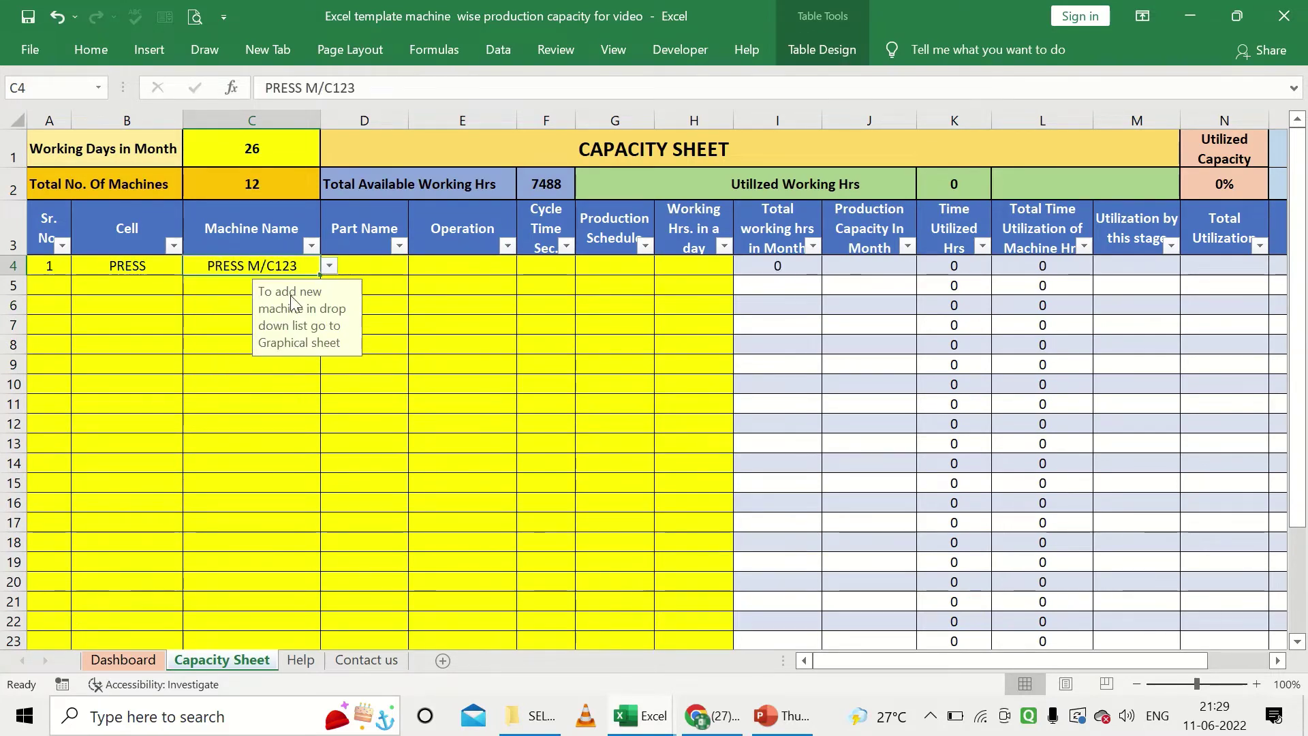
{"action": "left_click", "coordinate": [354, 274]}
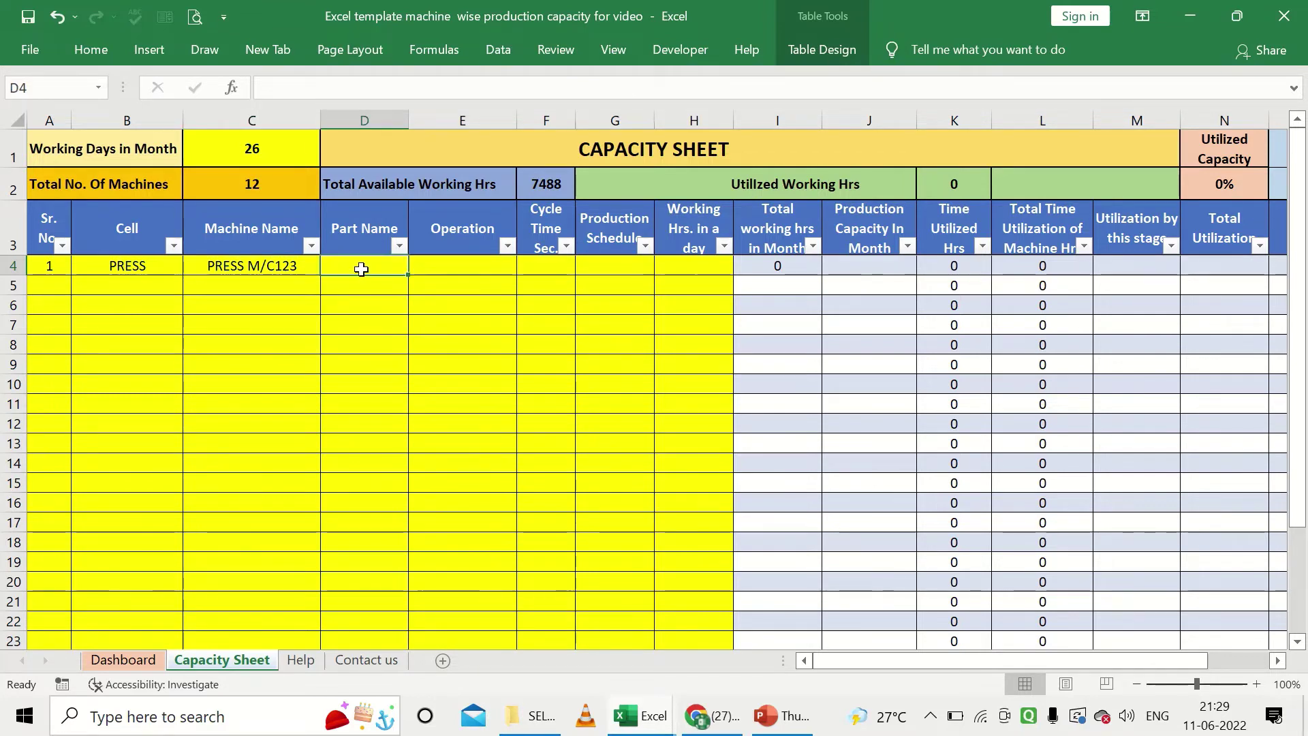
{"action": "type", "text": "Lever"}
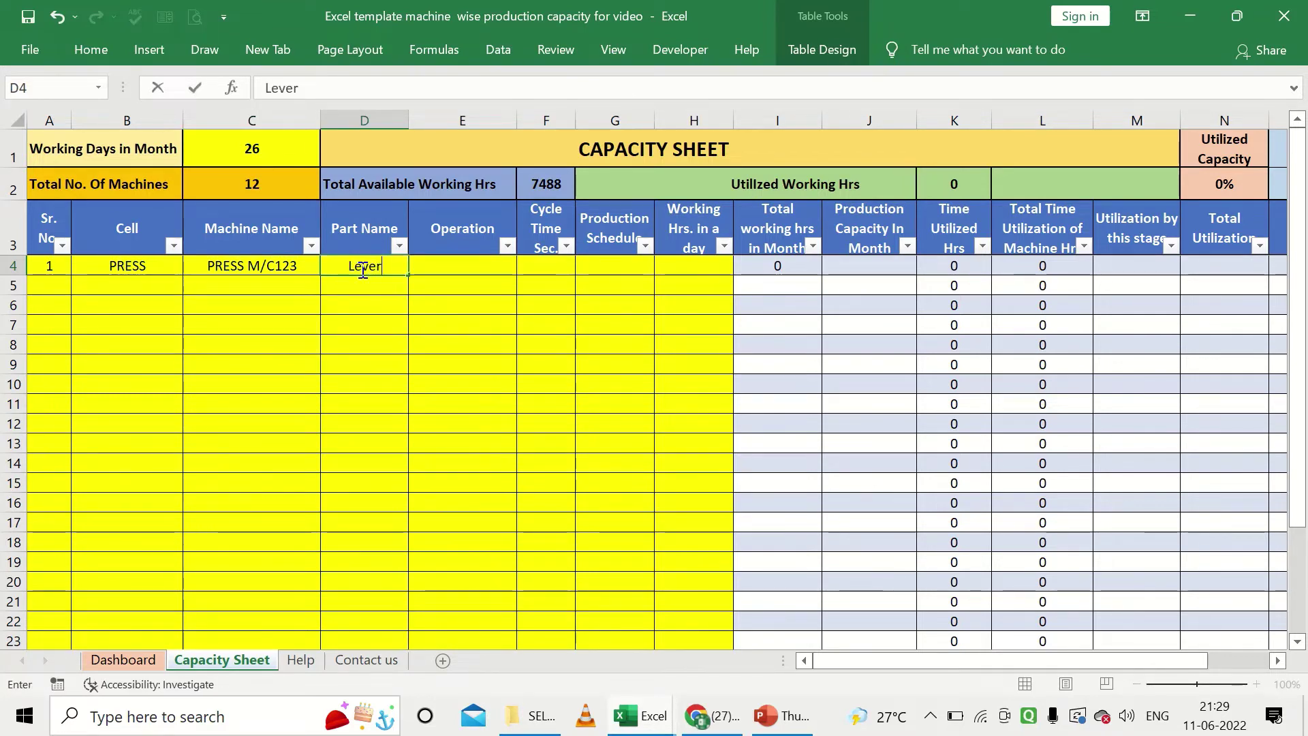
{"action": "key", "text": "Tab"}
{"action": "type", "text": "Bla"}
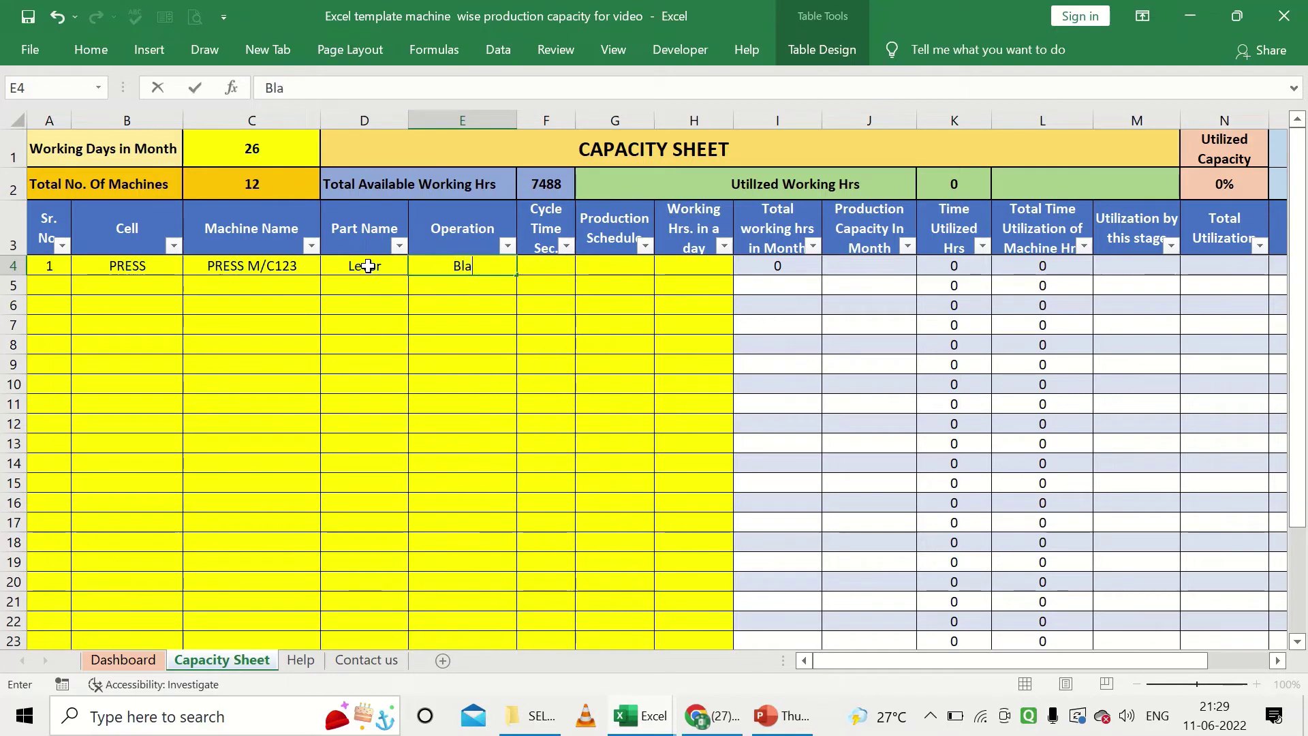
{"action": "type", "text": "nking"}
{"action": "key", "text": "Tab"}
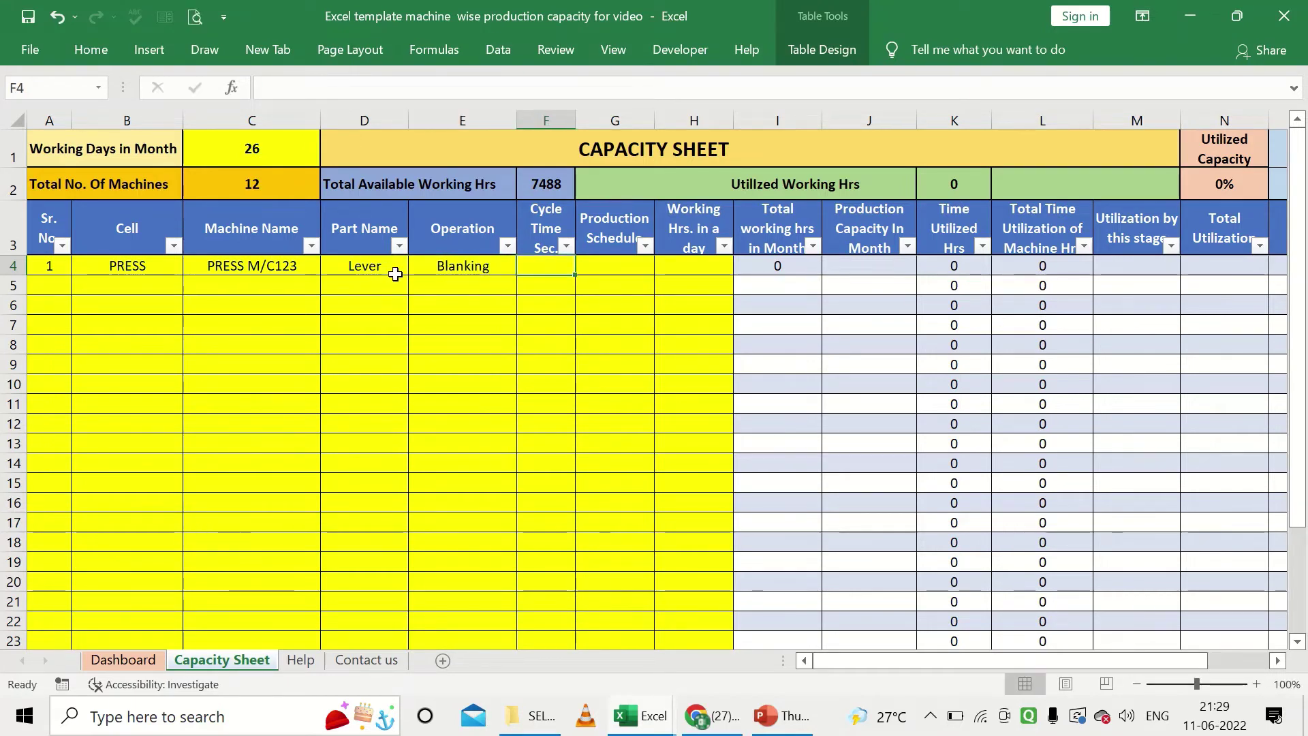
{"action": "type", "text": "8"}
{"action": "key", "text": "Tab"}
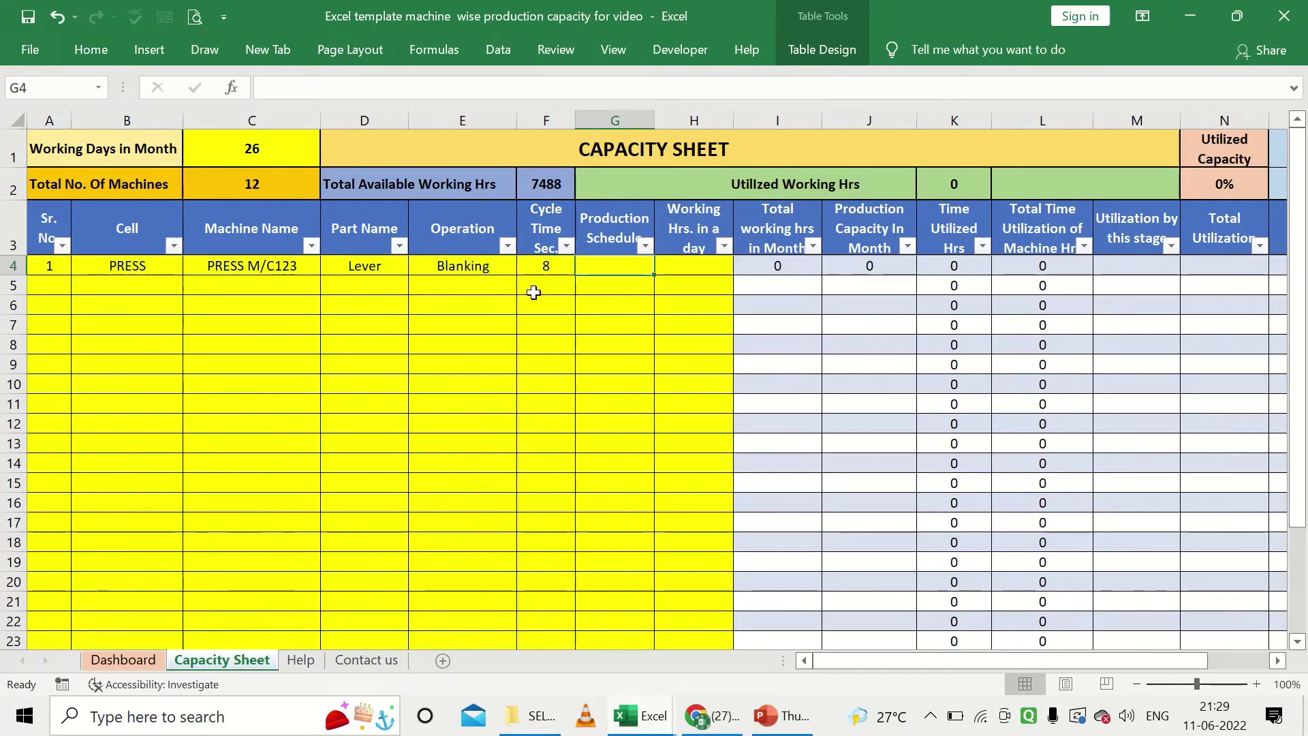
{"action": "type", "text": "80000"}
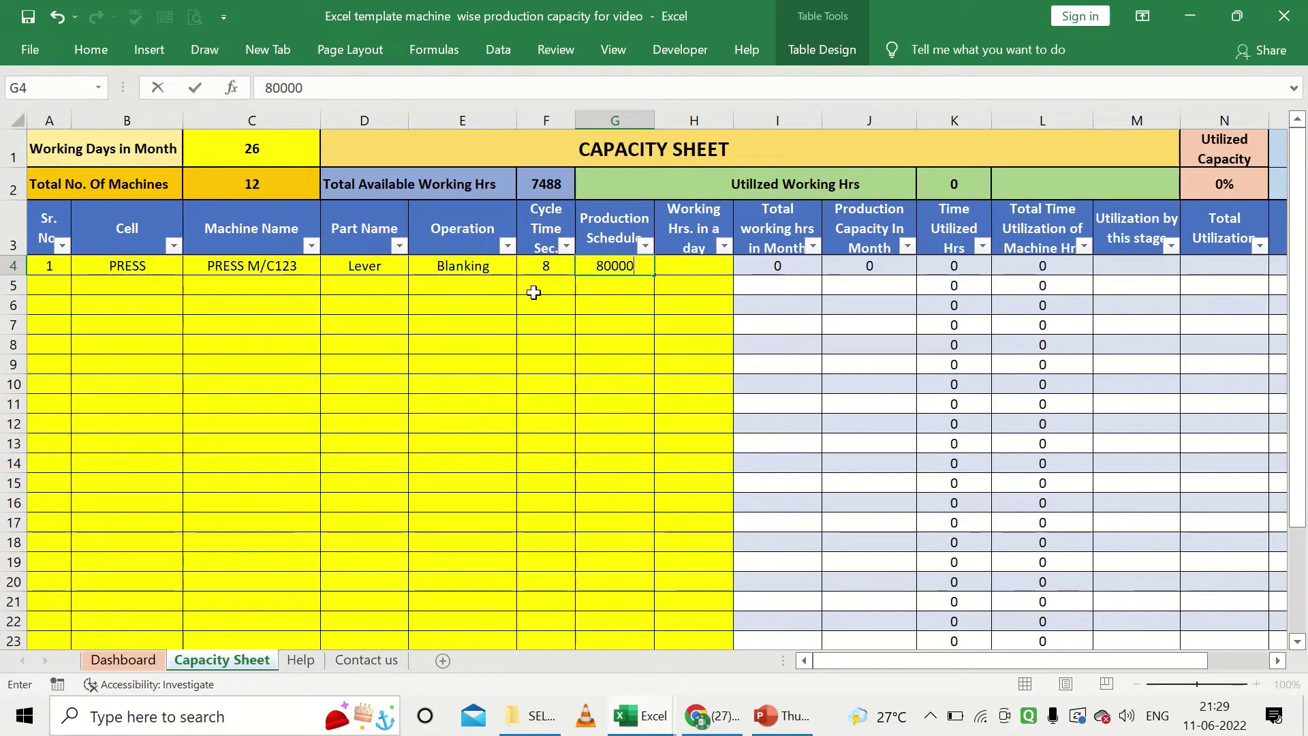
{"action": "key", "text": "Return"}
{"action": "left_click", "coordinate": [705, 271]}
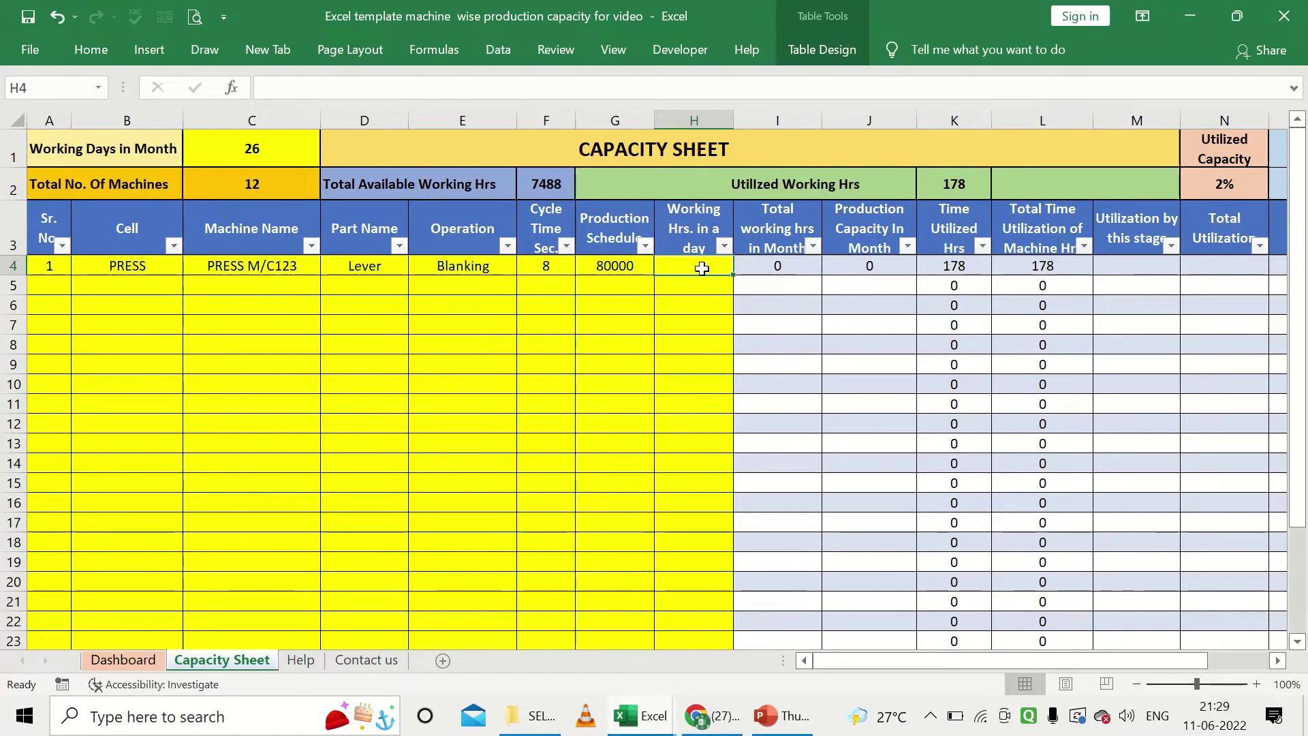
{"action": "type", "text": "24"}
{"action": "key", "text": "Return"}
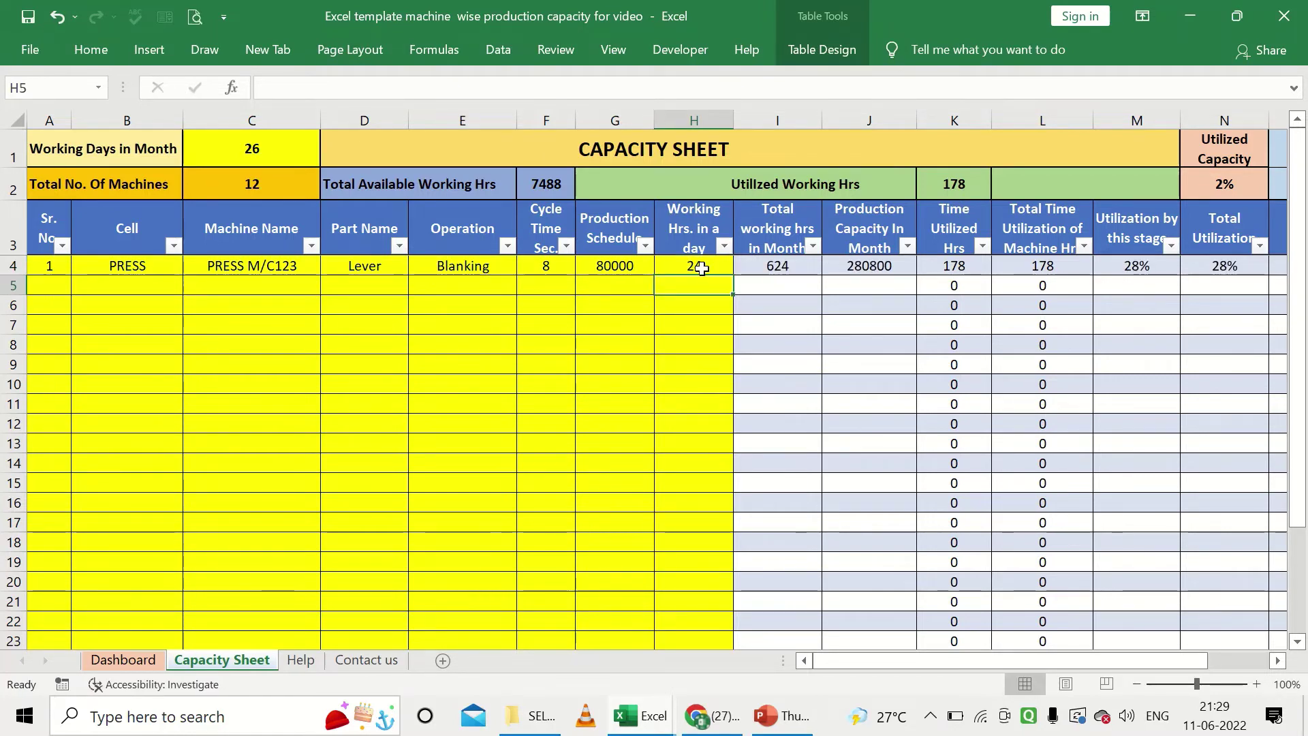
{"action": "left_click", "coordinate": [702, 268]}
{"action": "left_click", "coordinate": [710, 288]}
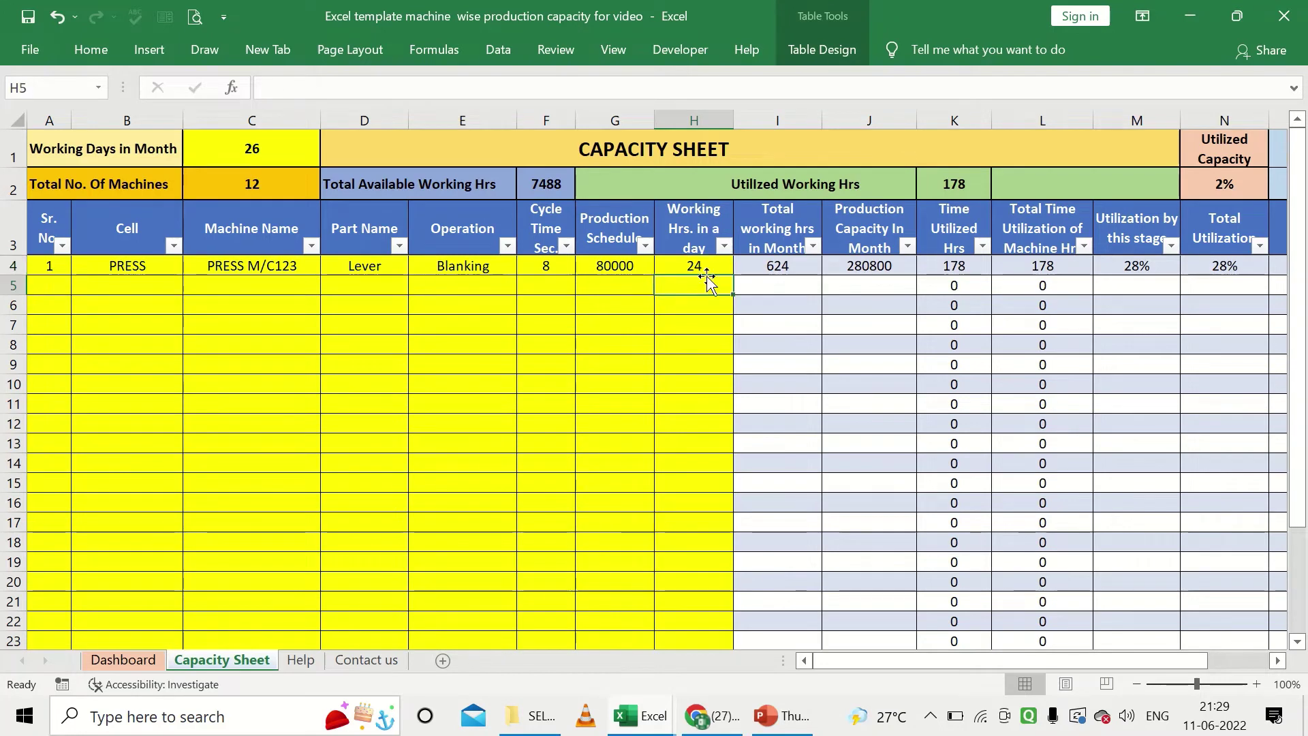
{"action": "left_click", "coordinate": [704, 264]}
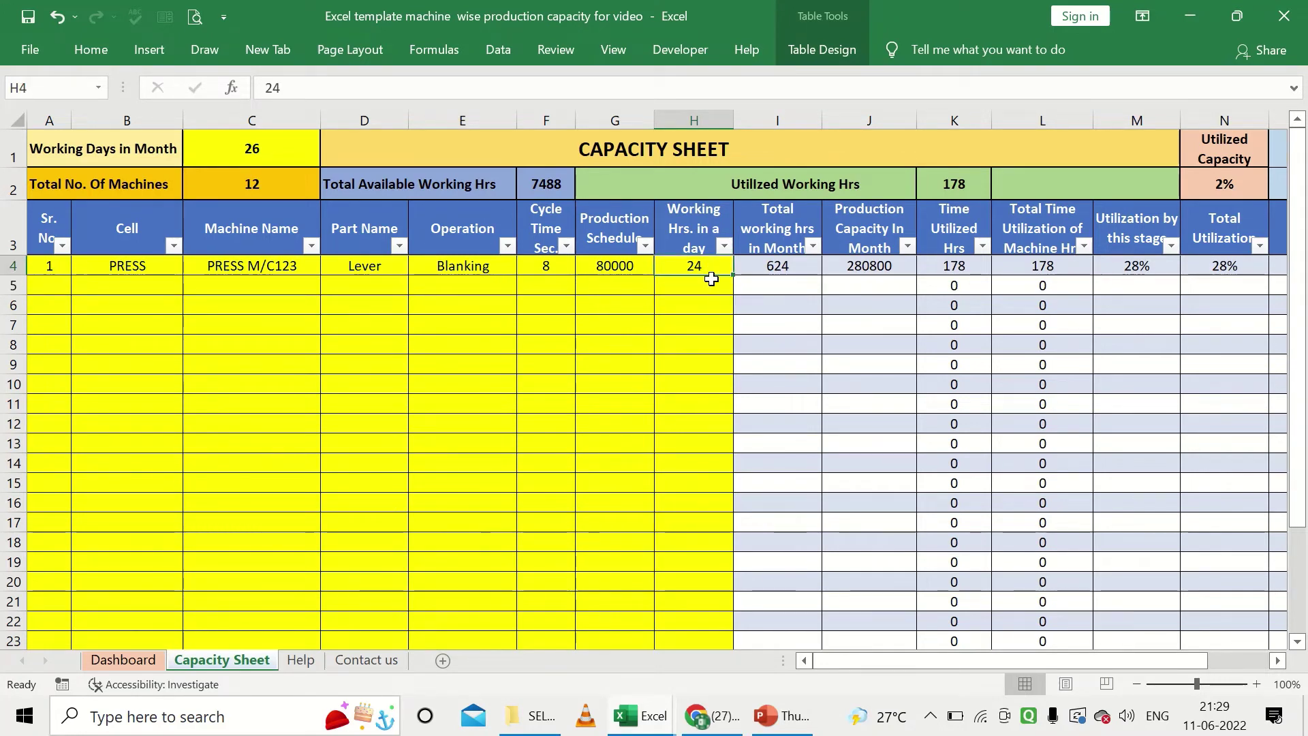
{"action": "left_click", "coordinate": [709, 280]}
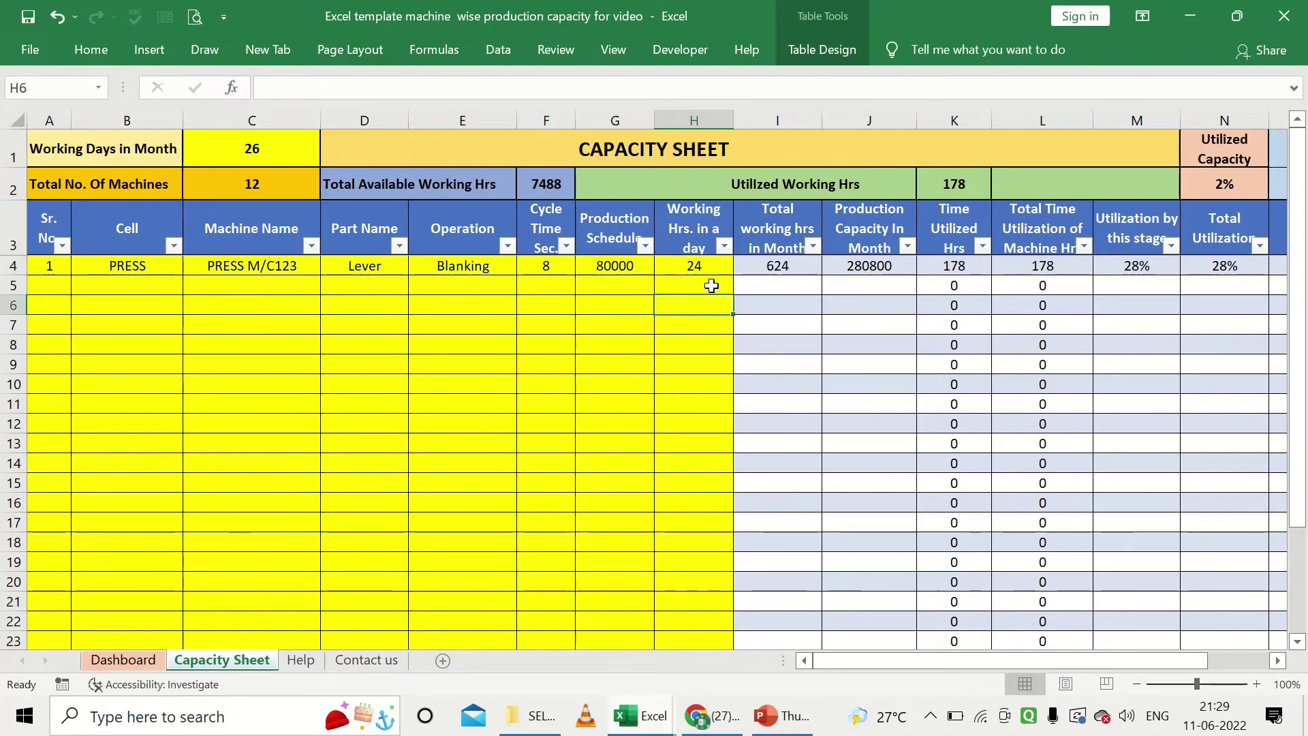
{"action": "left_click", "coordinate": [708, 267]}
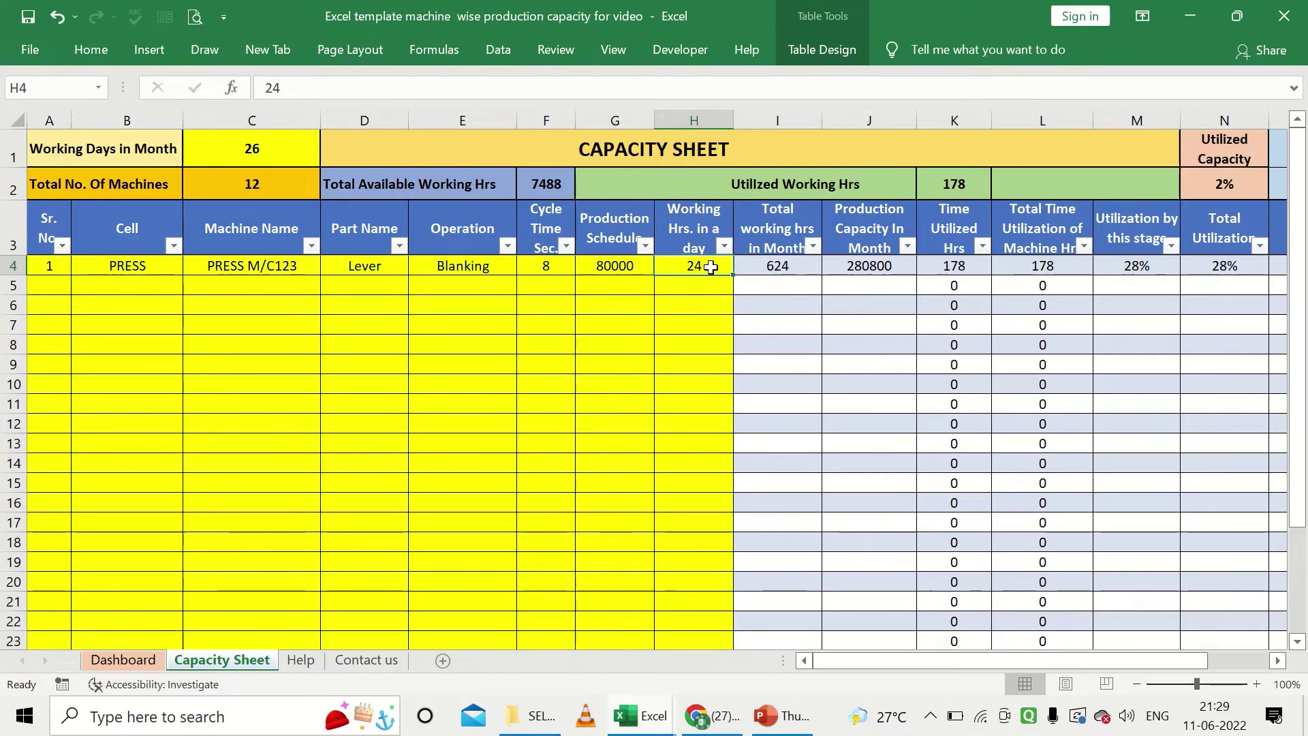
{"action": "left_click", "coordinate": [768, 267]}
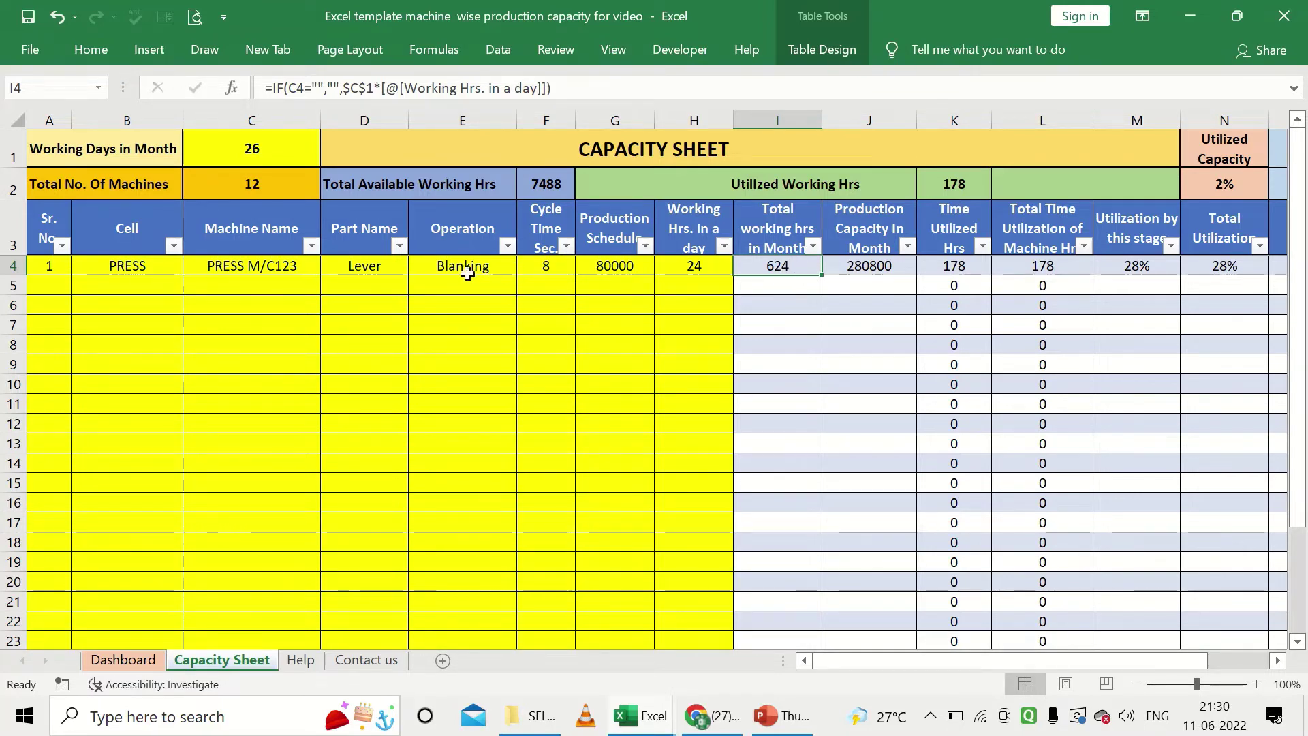
{"action": "left_click", "coordinate": [306, 273]}
{"action": "left_click", "coordinate": [770, 252]}
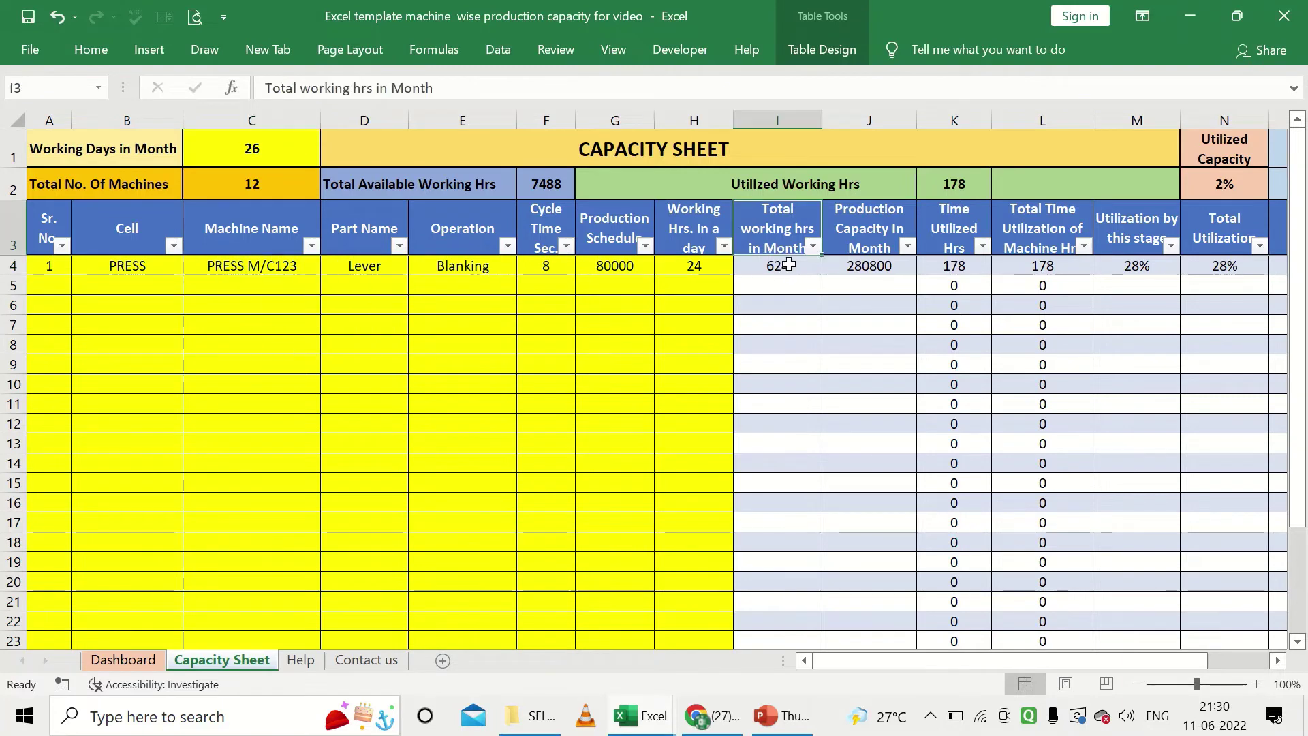
{"action": "left_click", "coordinate": [787, 266]}
{"action": "left_click", "coordinate": [866, 264]}
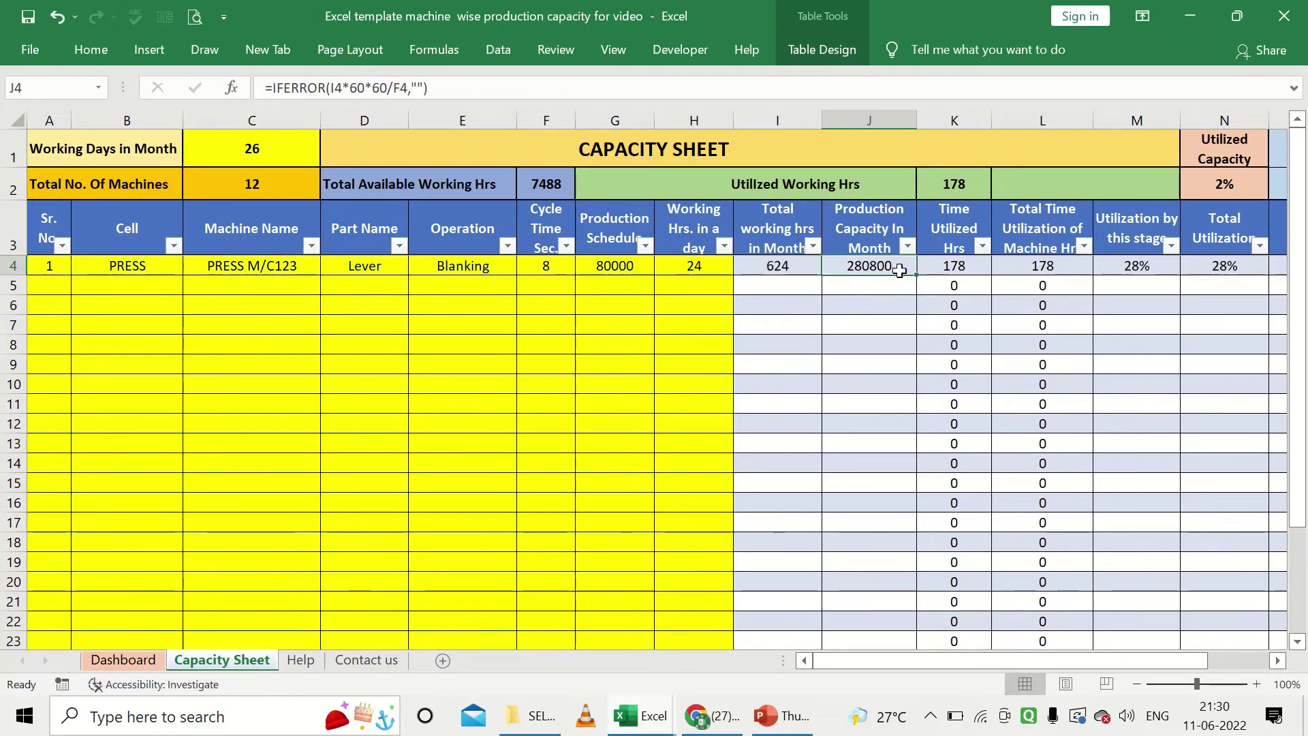
{"action": "left_click", "coordinate": [618, 268]}
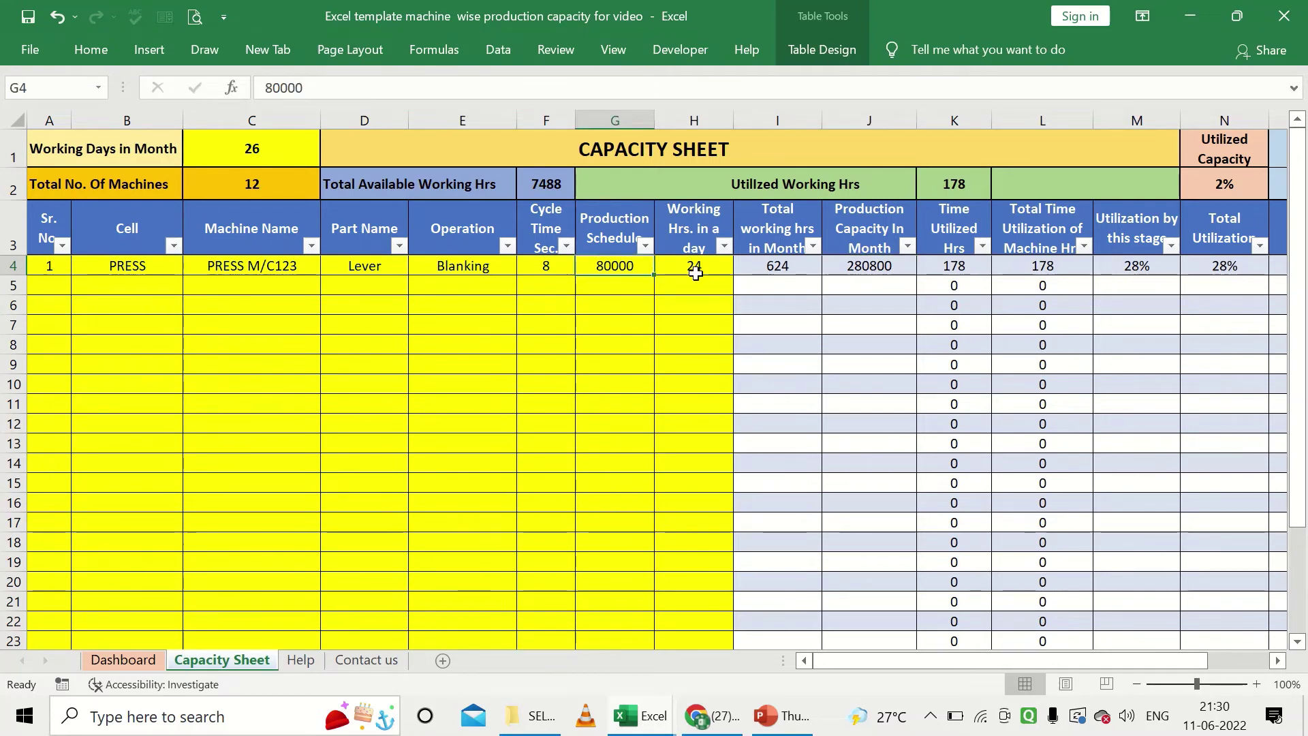
{"action": "left_click", "coordinate": [886, 267]}
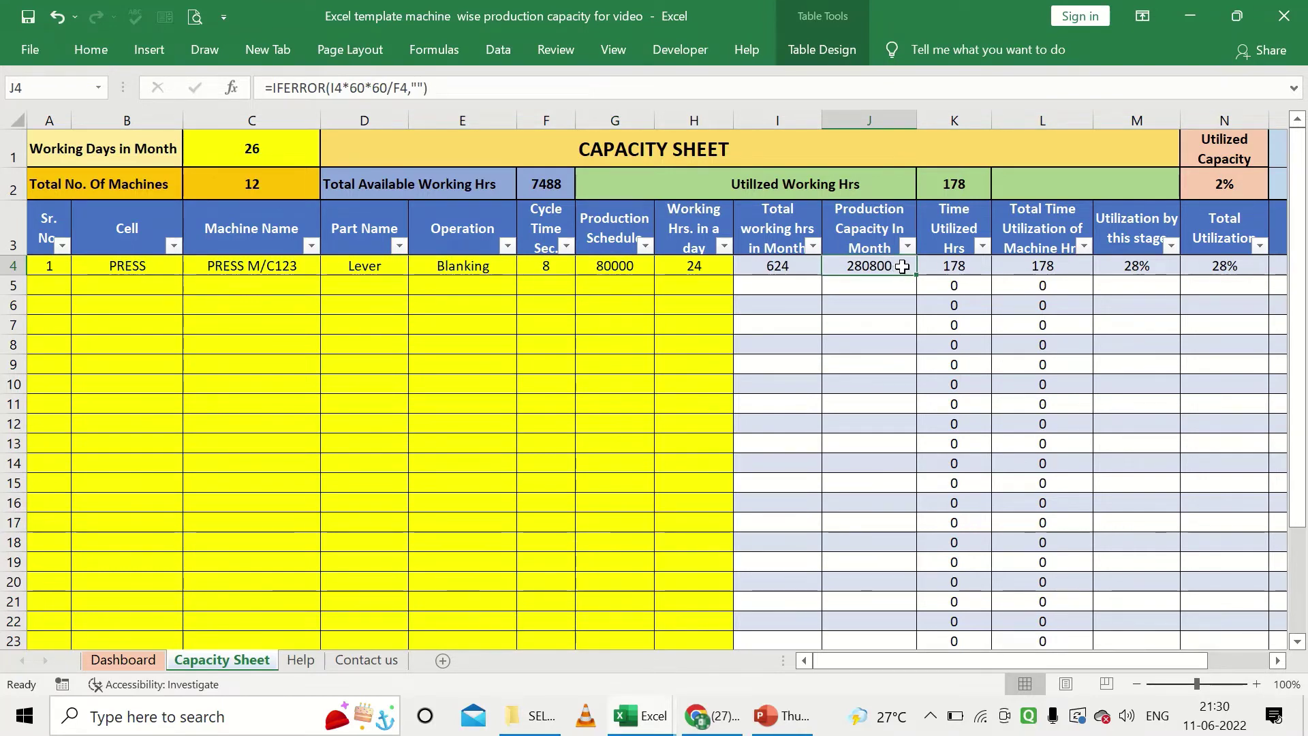
{"action": "left_click", "coordinate": [944, 265]}
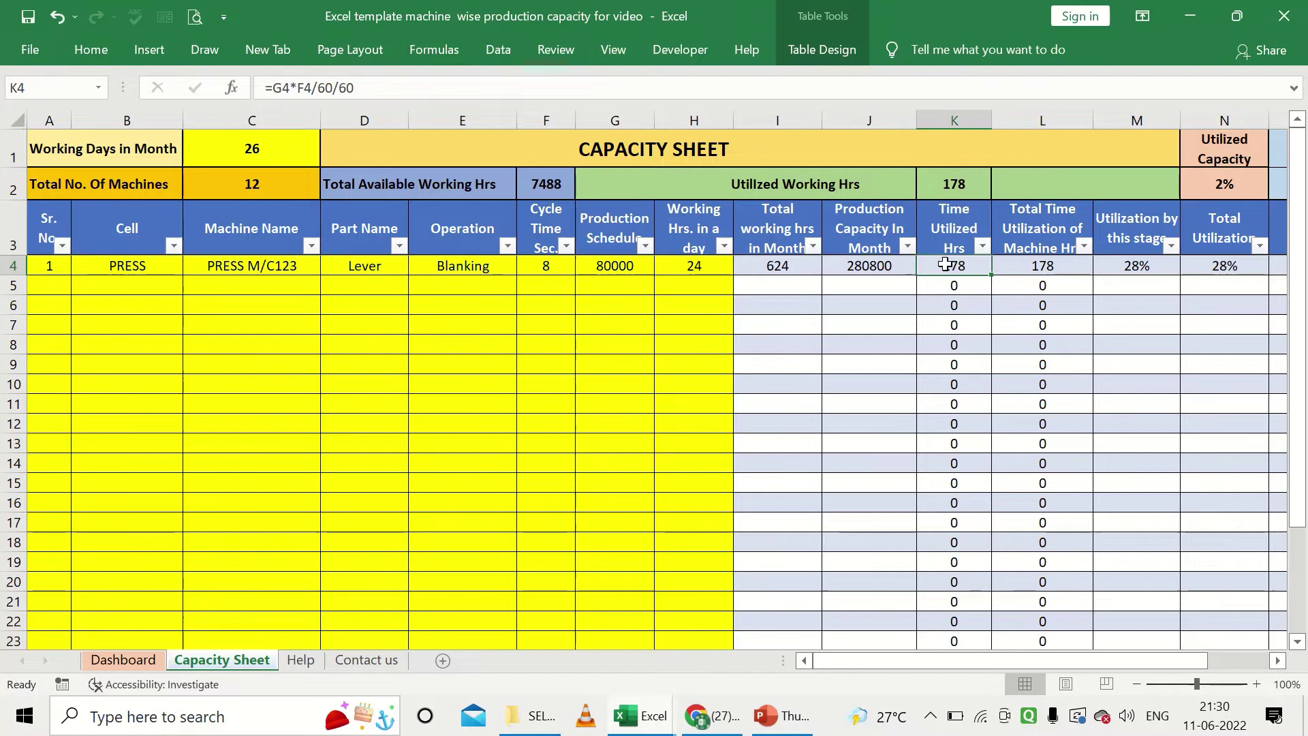
{"action": "left_click", "coordinate": [637, 270]}
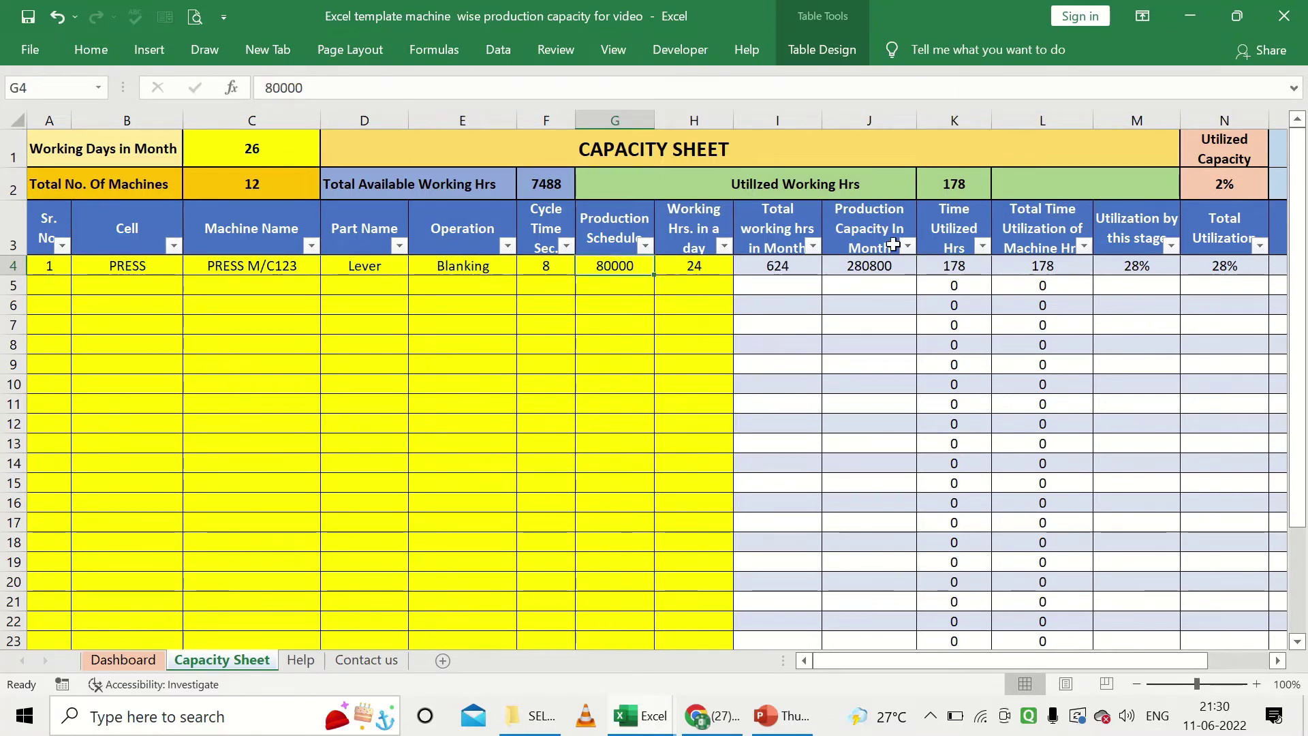
{"action": "left_click", "coordinate": [954, 263]}
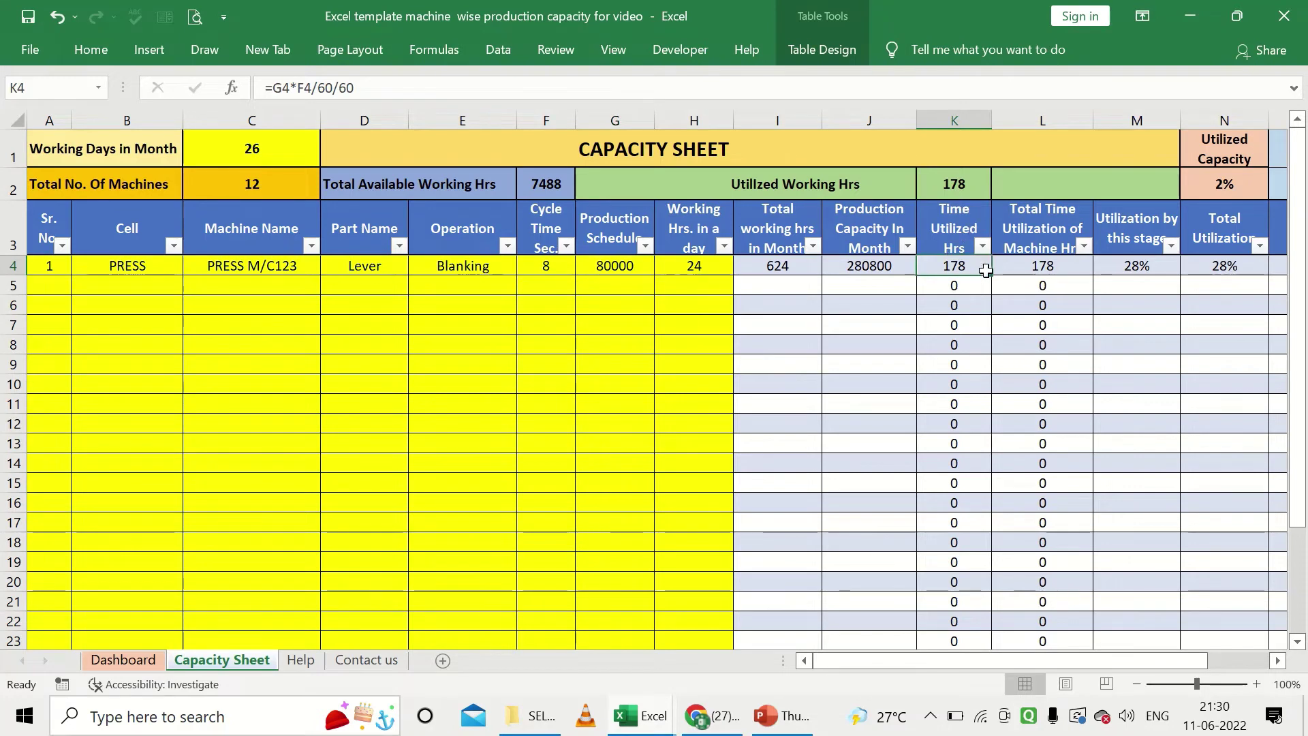
{"action": "left_click", "coordinate": [1022, 265]}
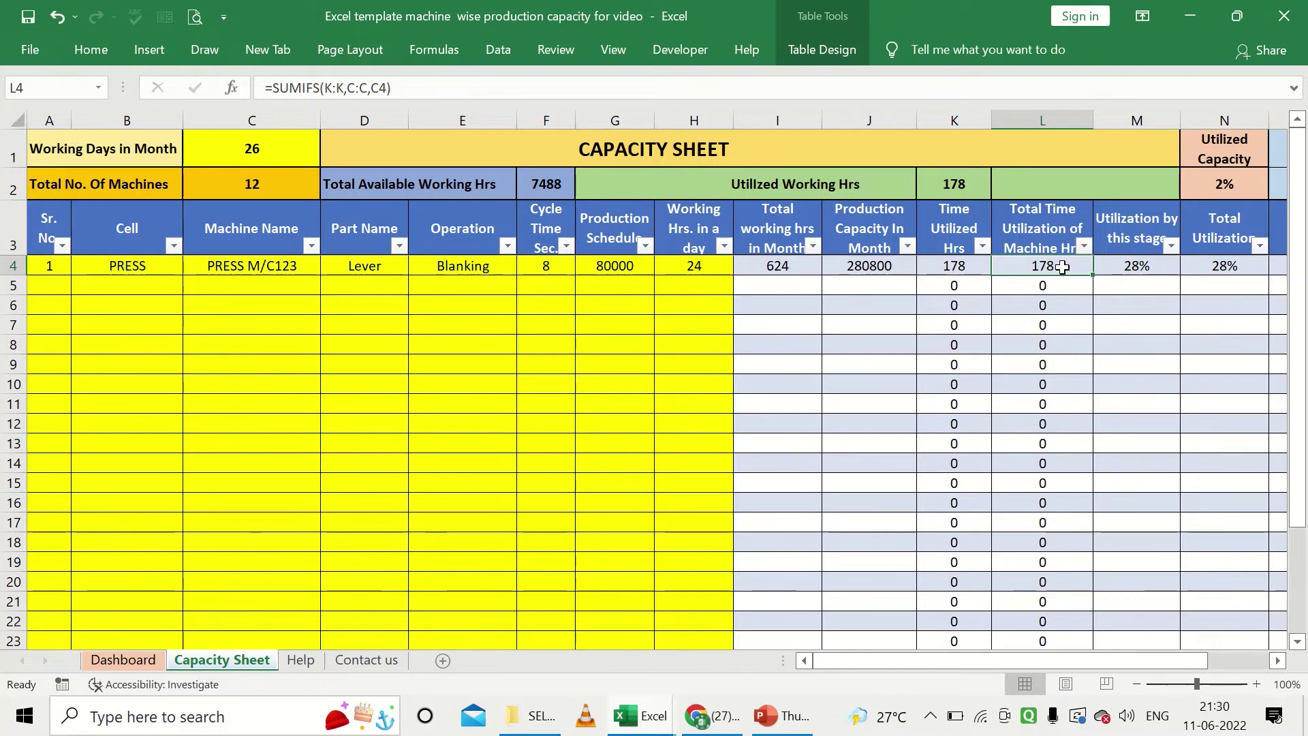
{"action": "left_click", "coordinate": [305, 296]}
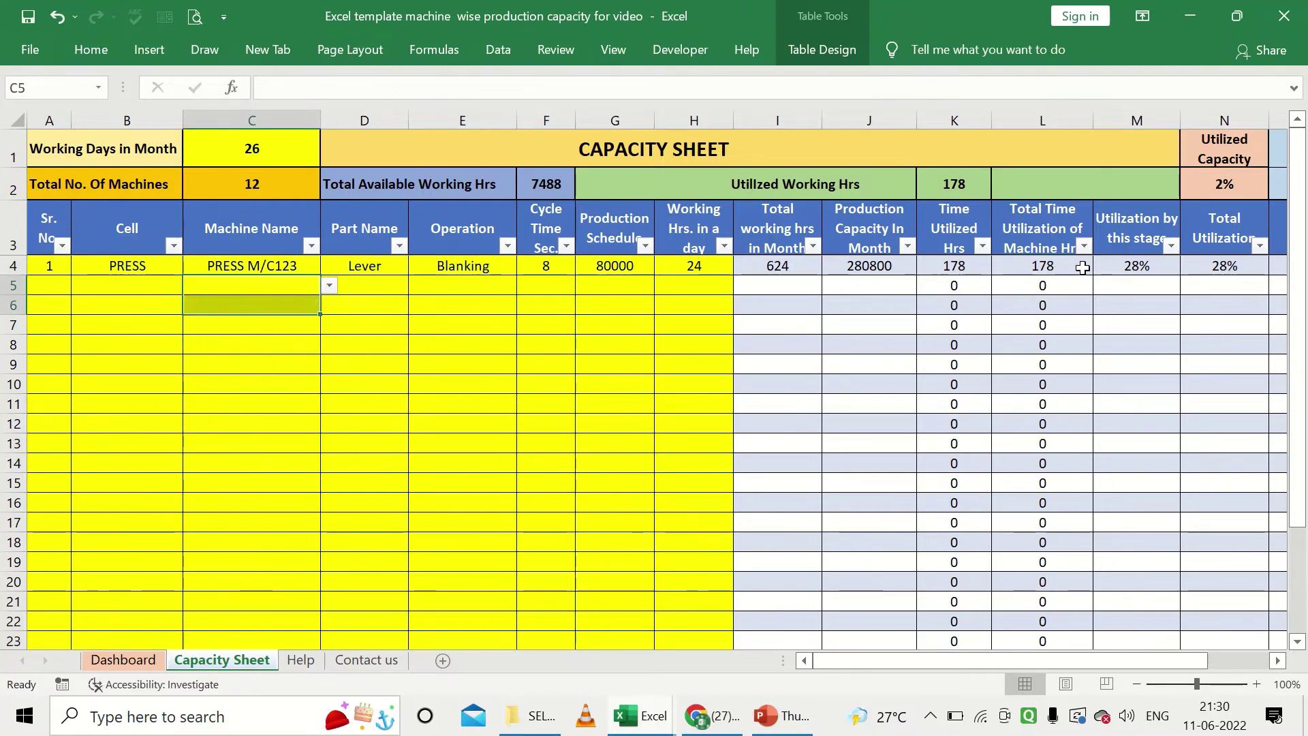
{"action": "left_click", "coordinate": [1056, 269]}
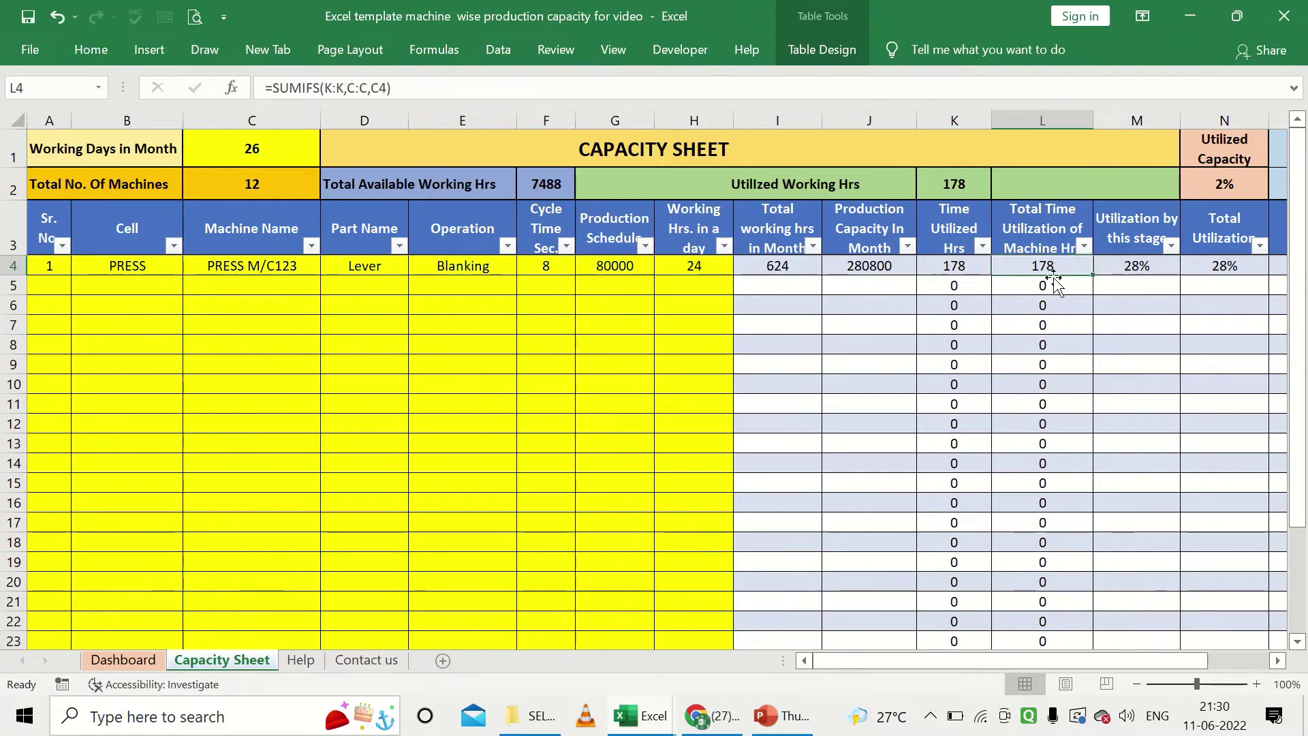
{"action": "left_click", "coordinate": [969, 268]}
{"action": "left_click", "coordinate": [1019, 271]}
{"action": "key", "text": "Left"}
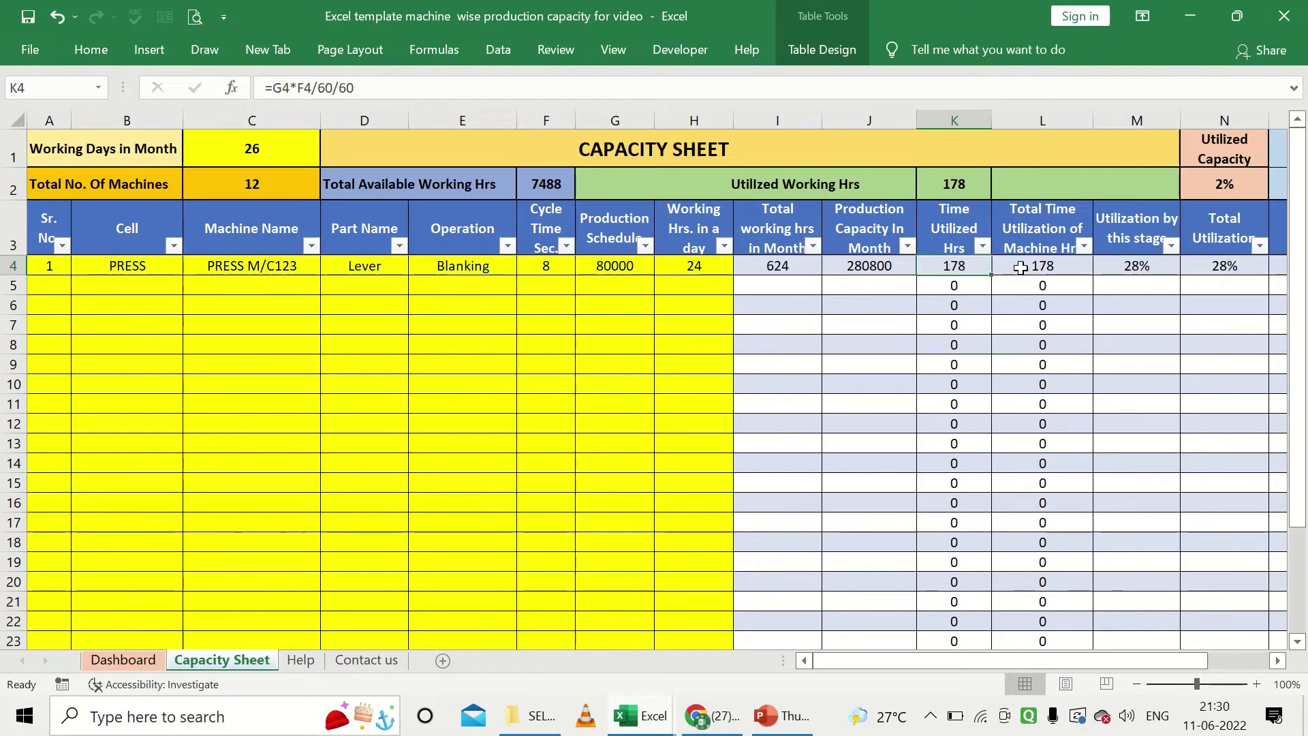
{"action": "key", "text": "Right"}
{"action": "left_click", "coordinate": [1156, 270]}
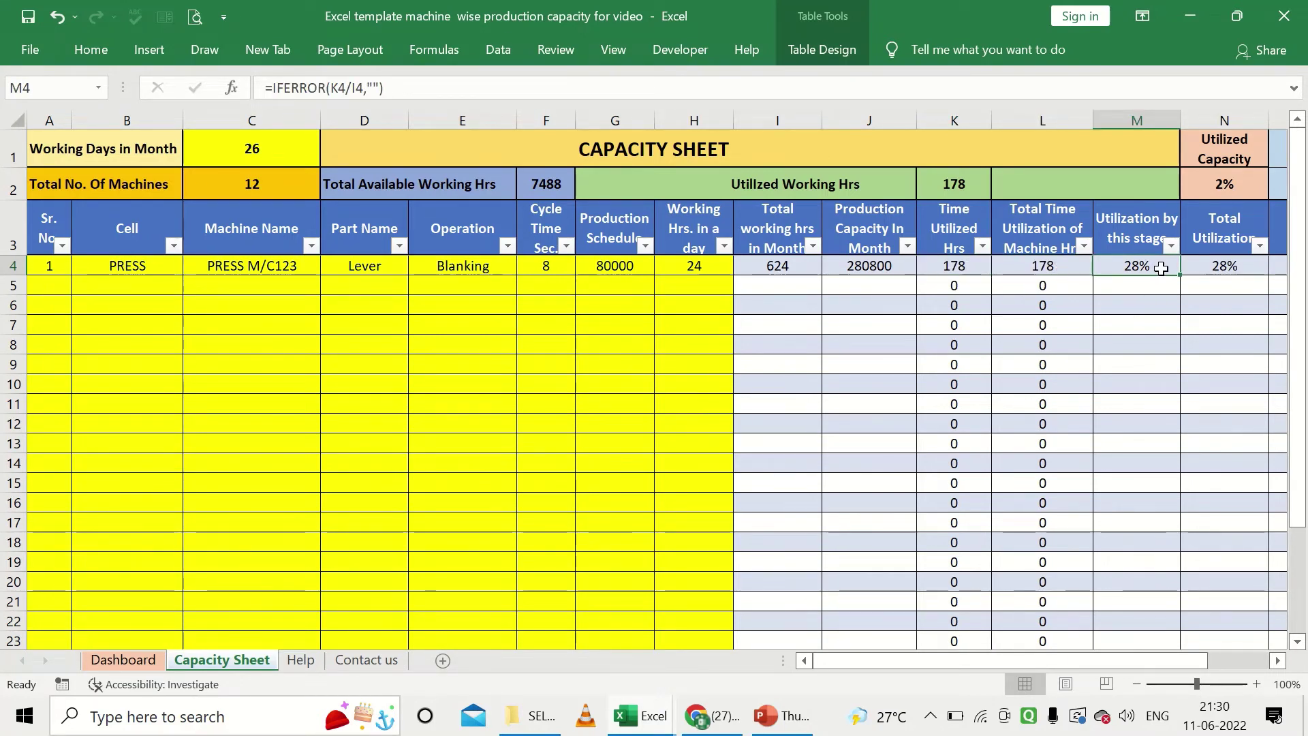
{"action": "left_click", "coordinate": [1216, 269]}
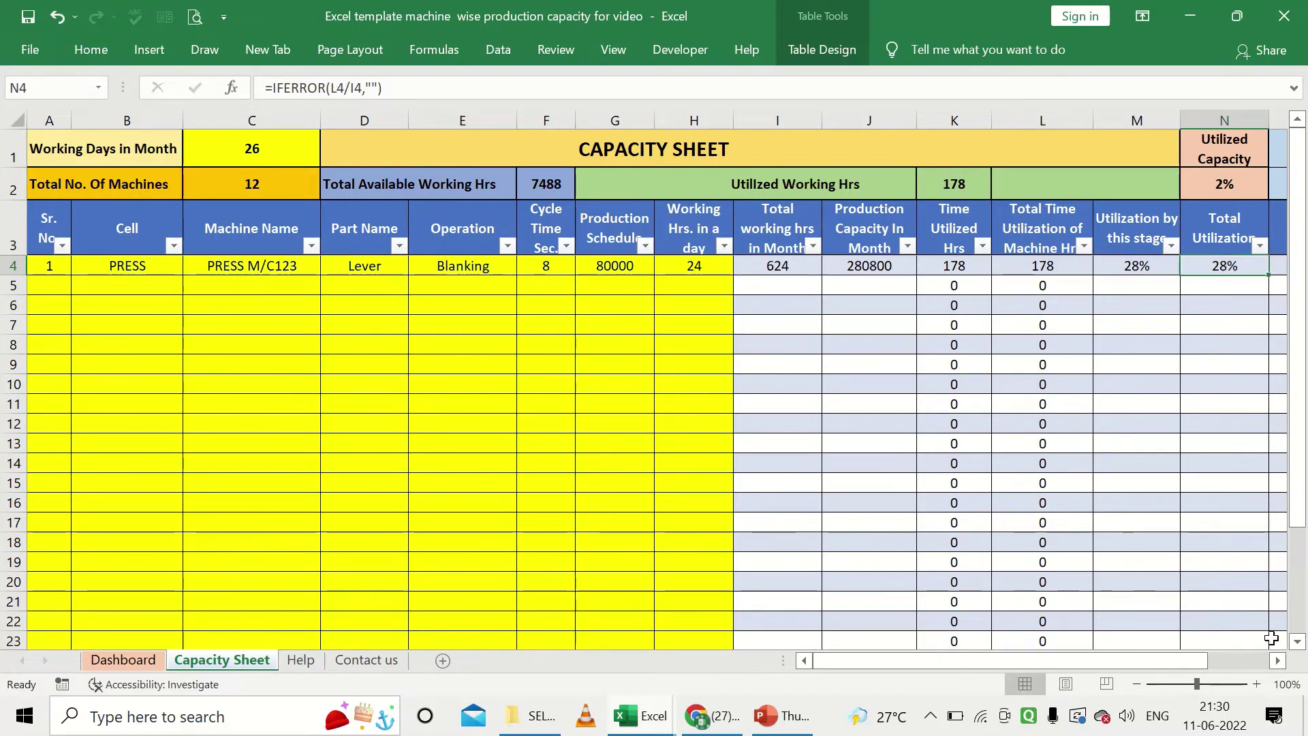
{"action": "left_click", "coordinate": [1279, 661]}
{"action": "left_click", "coordinate": [1278, 661]}
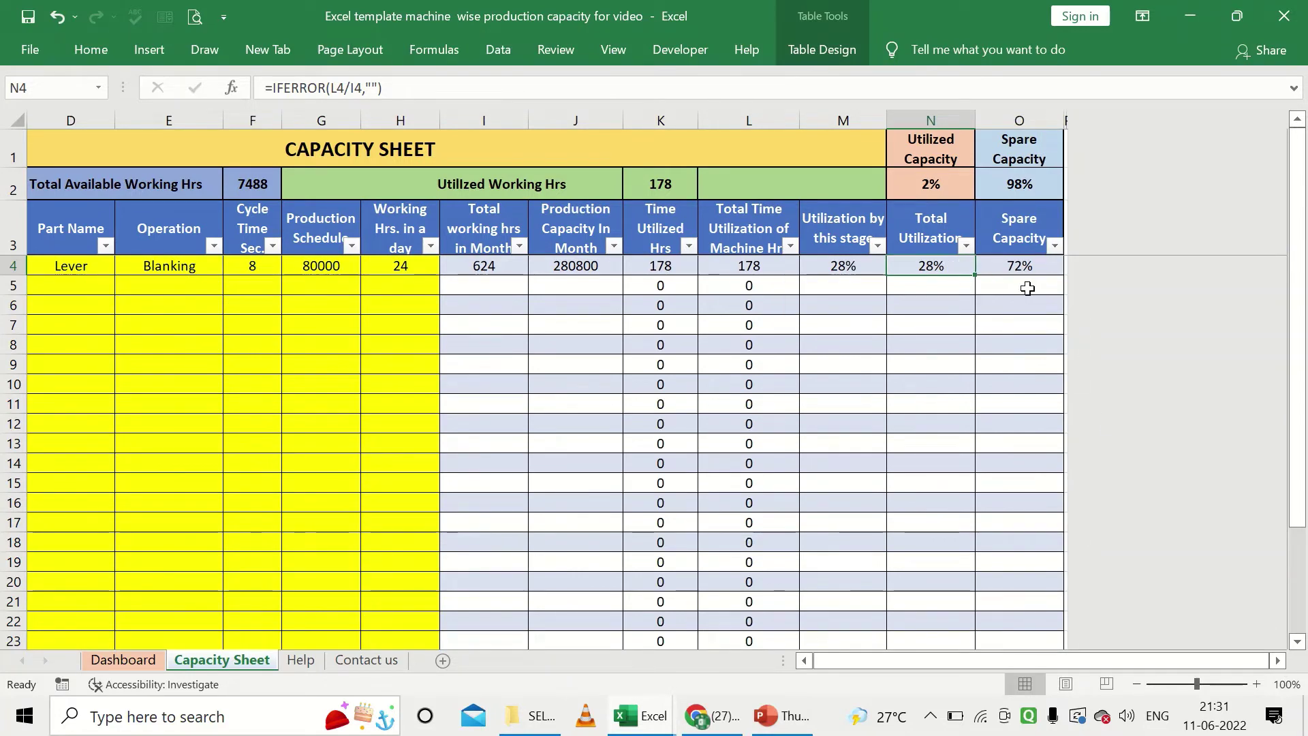
{"action": "left_click", "coordinate": [1019, 270]}
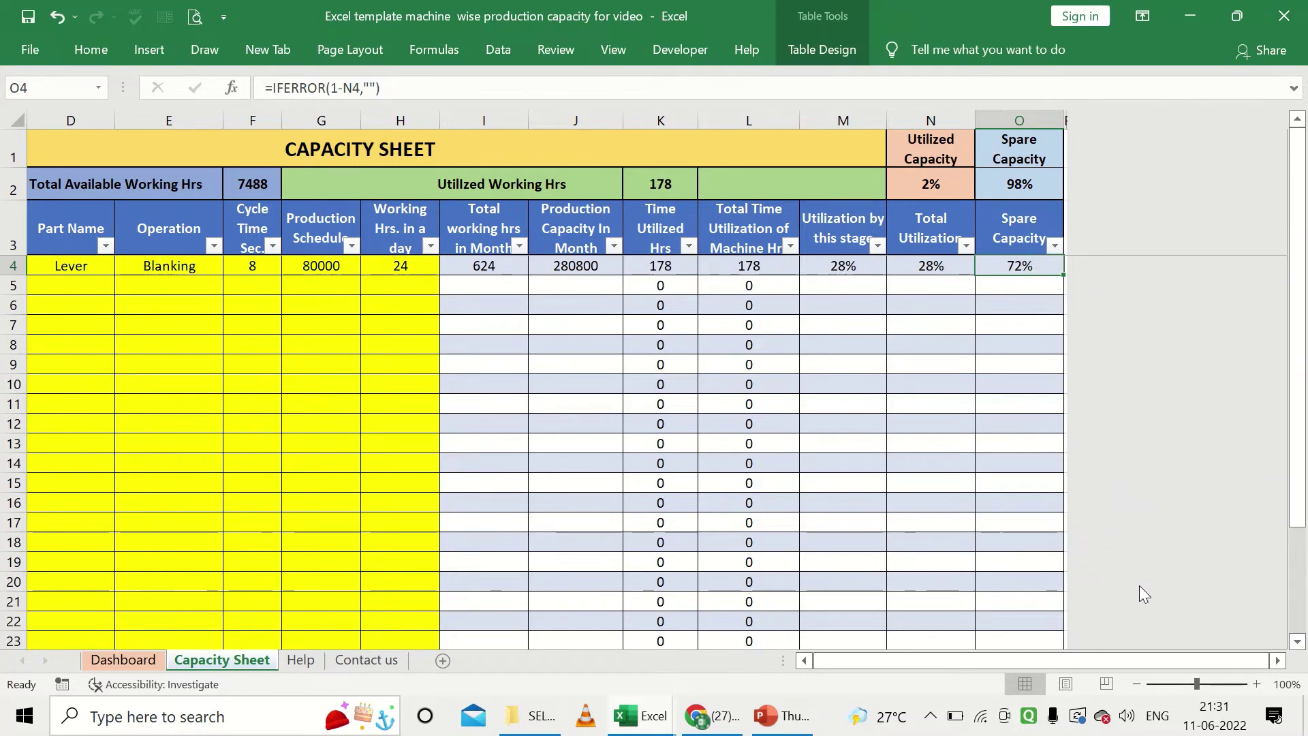
{"action": "left_click", "coordinate": [947, 263]}
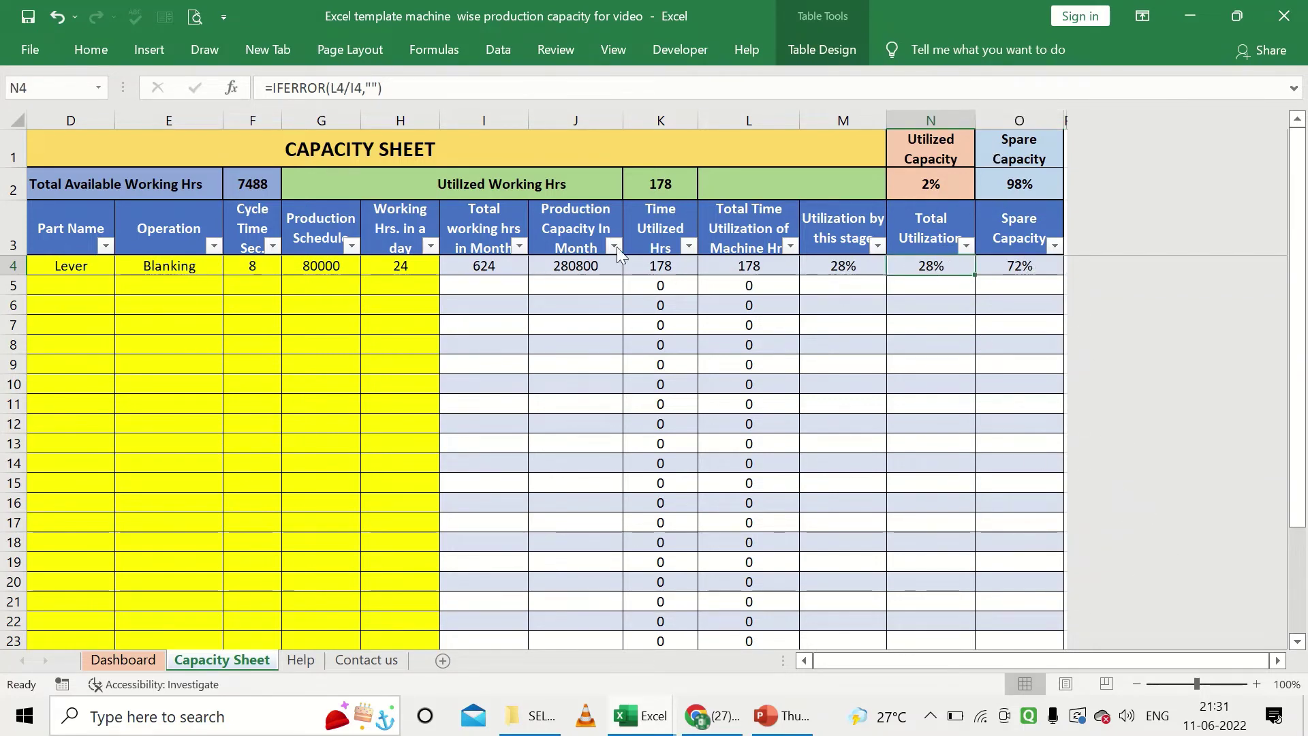
{"action": "left_click", "coordinate": [344, 265]}
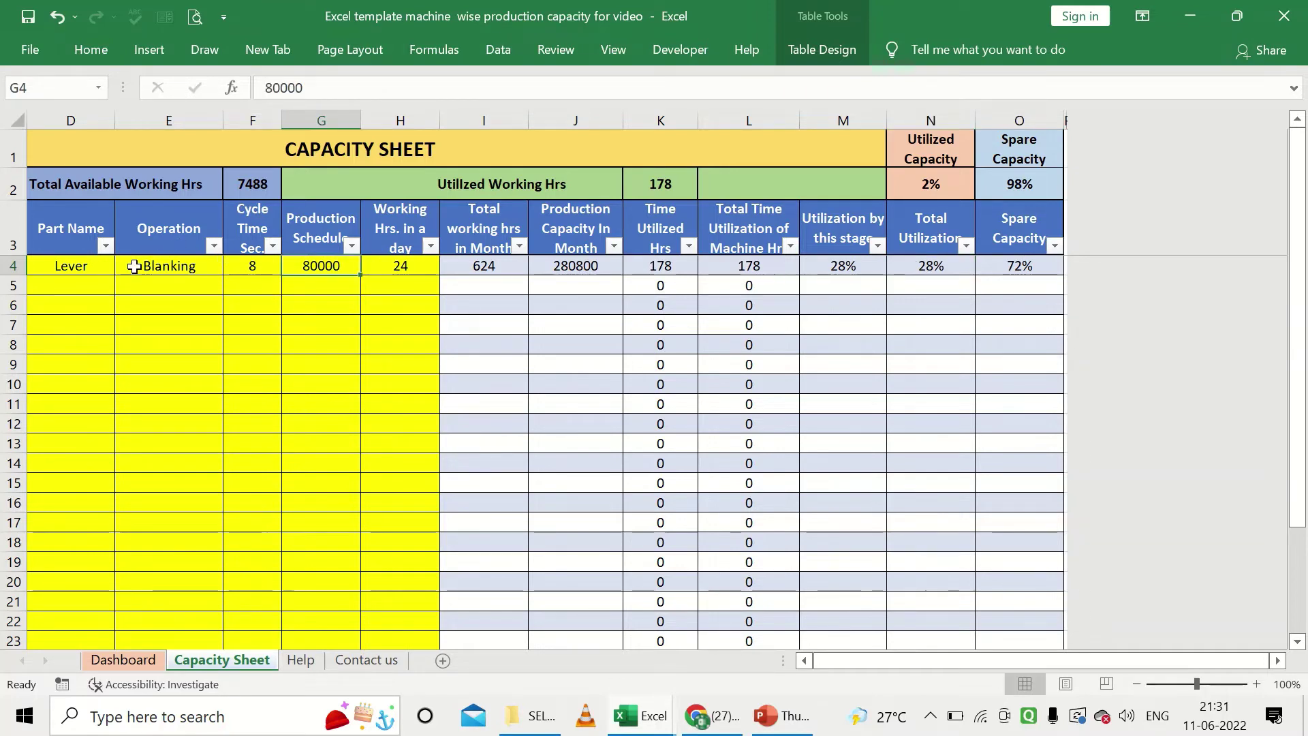
{"action": "left_click", "coordinate": [103, 269]}
{"action": "left_click", "coordinate": [320, 271]}
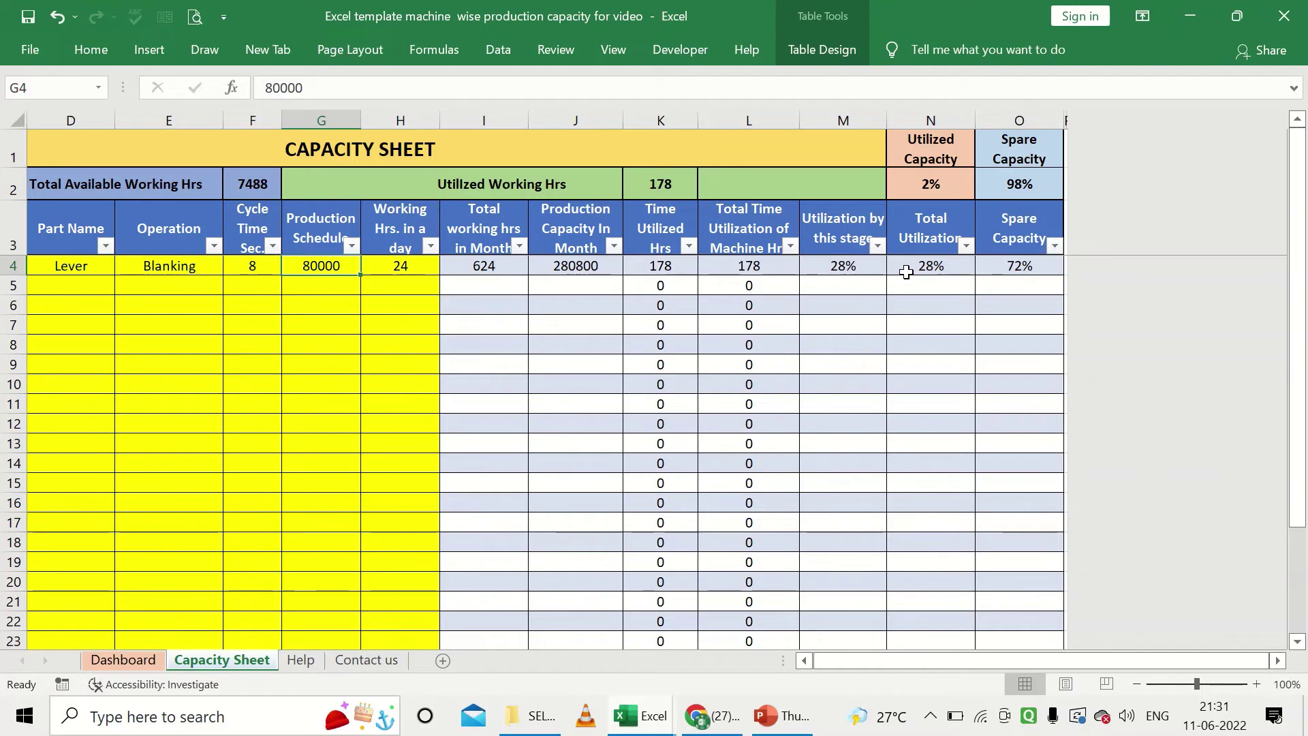
{"action": "left_click", "coordinate": [949, 266]}
{"action": "left_click", "coordinate": [1022, 267]}
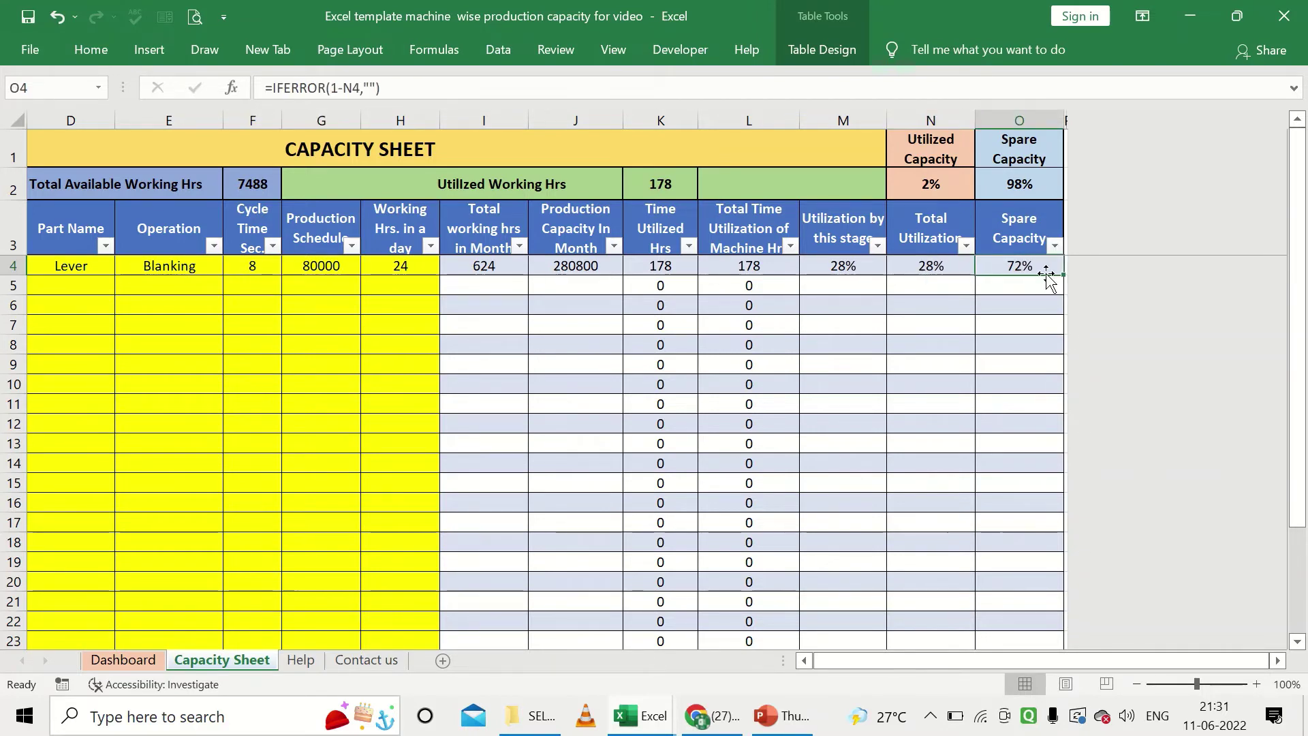
Start row 5 with serial number 2, cell PRESS and machine CNC MACHINE123.
{"action": "left_click_drag", "start_coordinate": [1135, 658], "coordinate": [985, 665]}
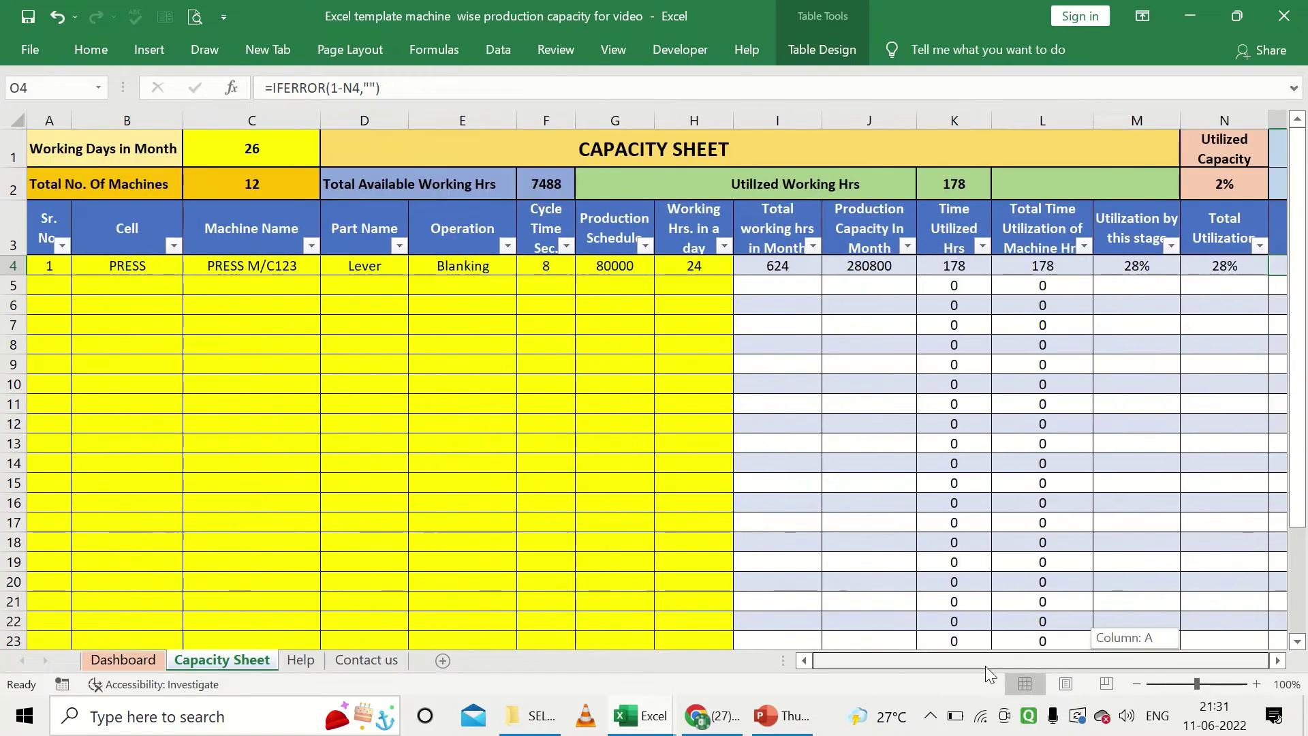
{"action": "left_click", "coordinate": [175, 279]}
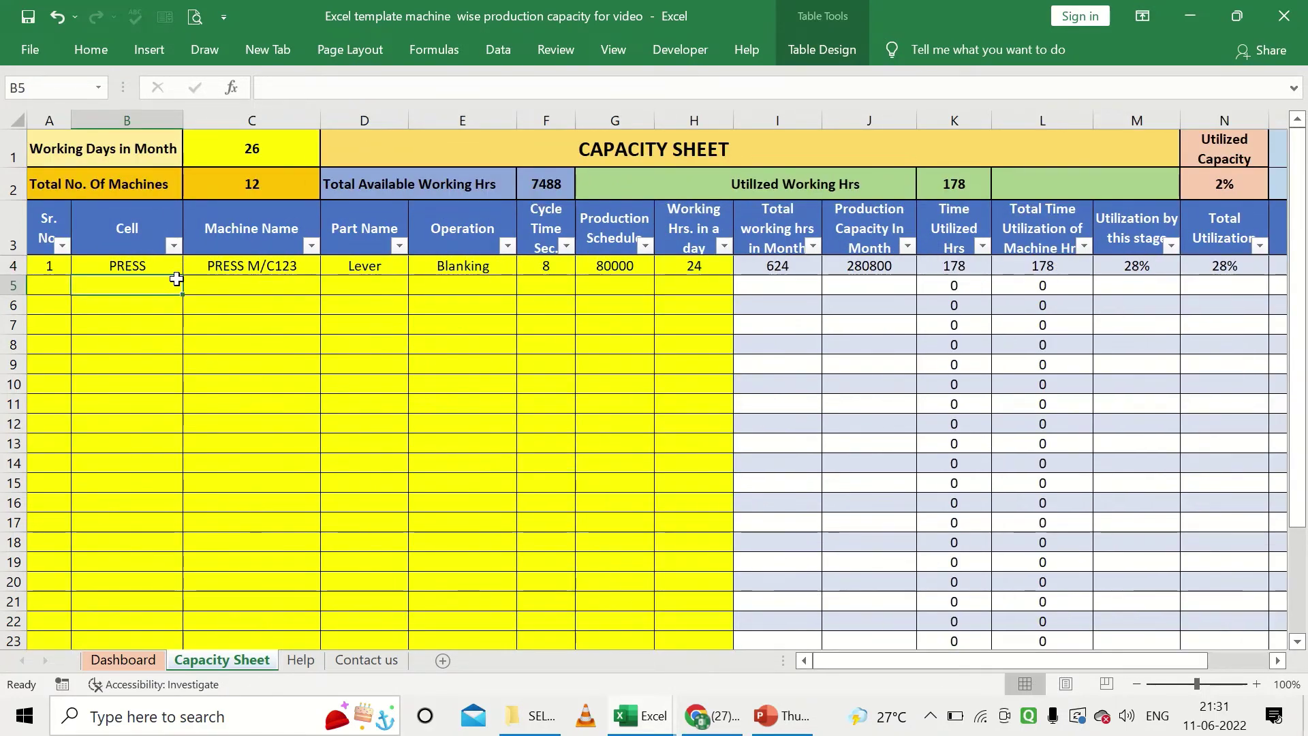
{"action": "key", "text": "Left"}
{"action": "type", "text": "2"}
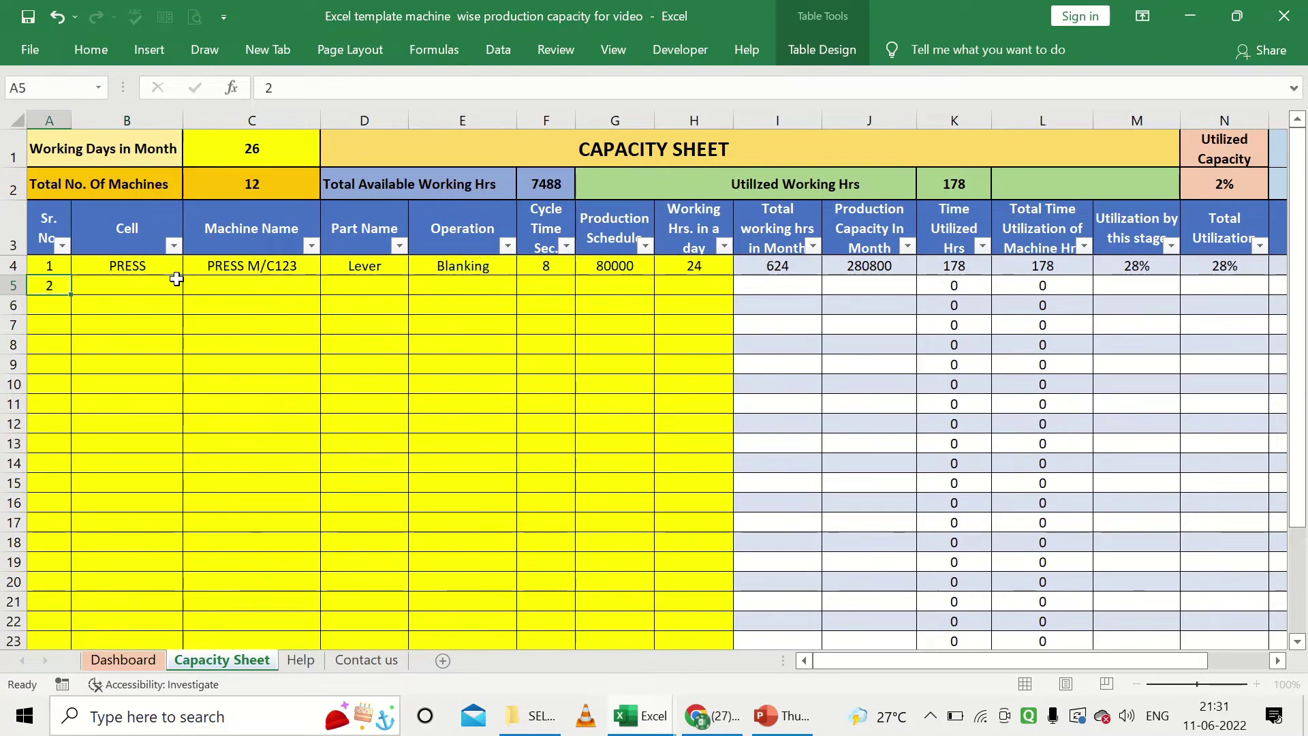
{"action": "key", "text": "Tab"}
{"action": "type", "text": "PRES"}
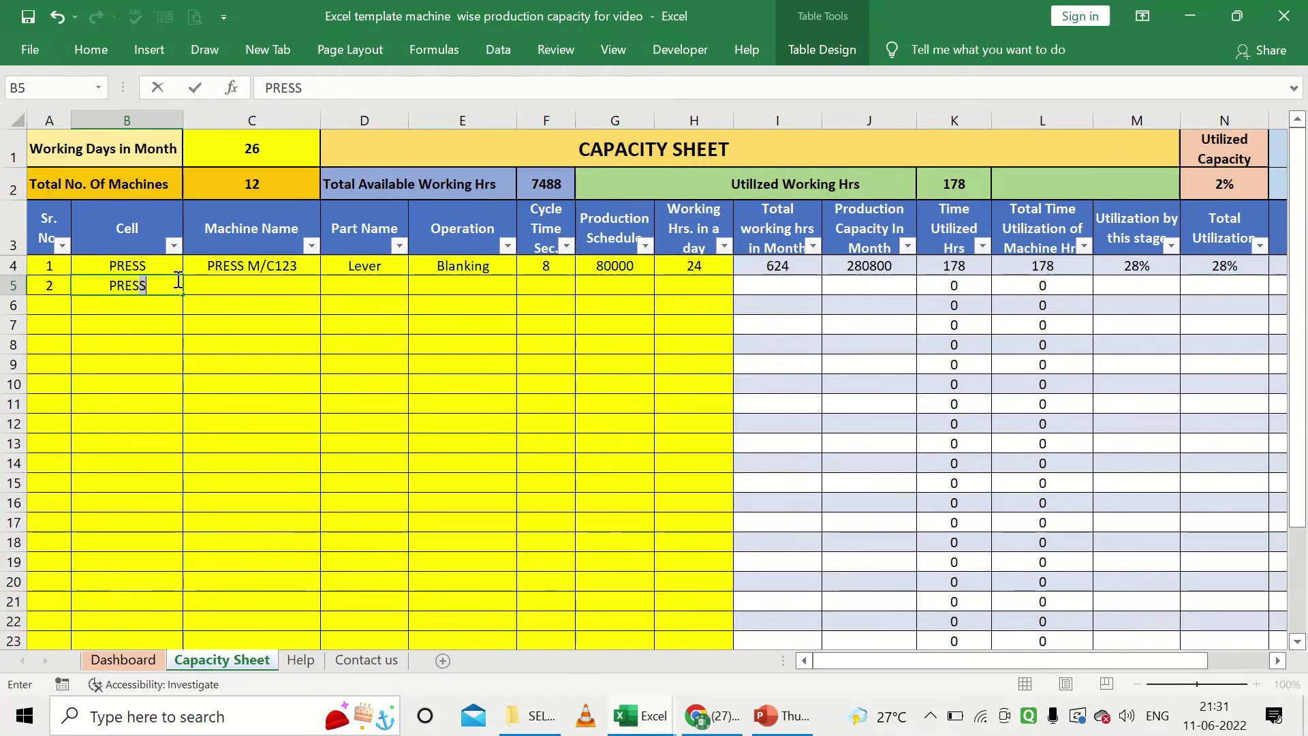
{"action": "key", "text": "Tab"}
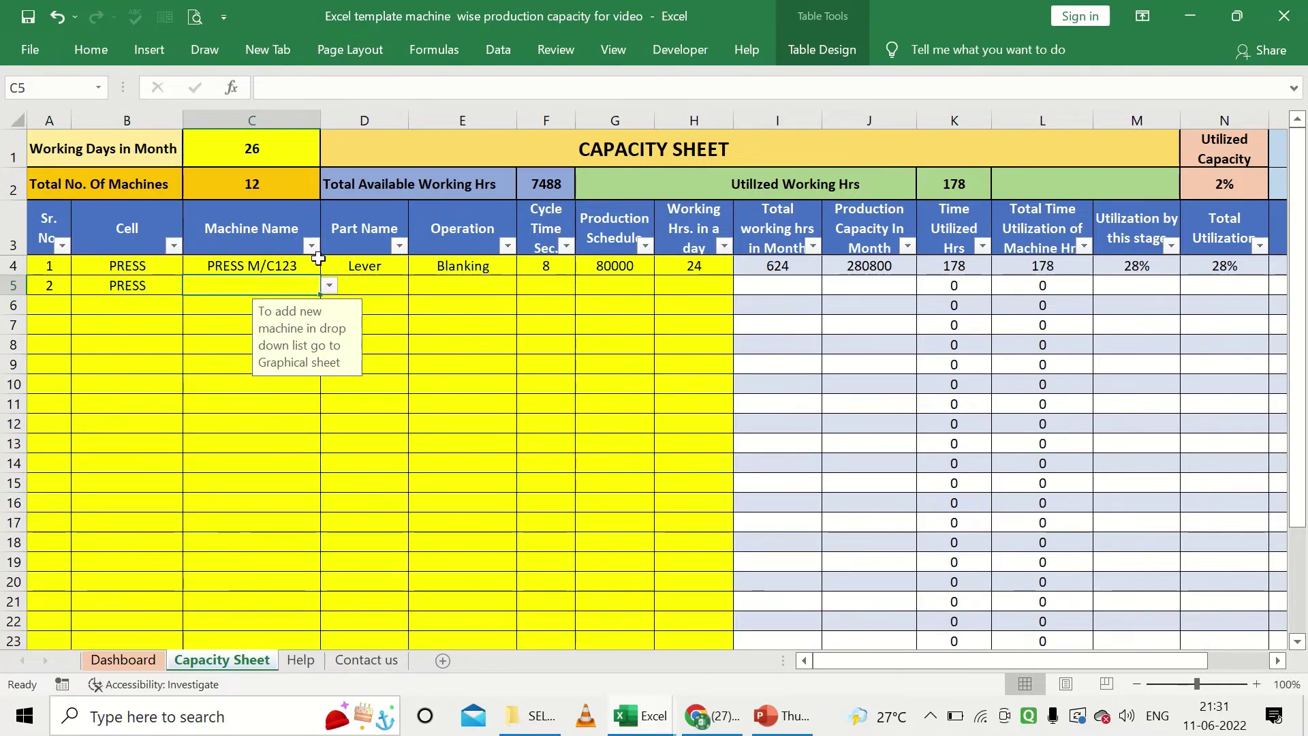
{"action": "left_click", "coordinate": [330, 286]}
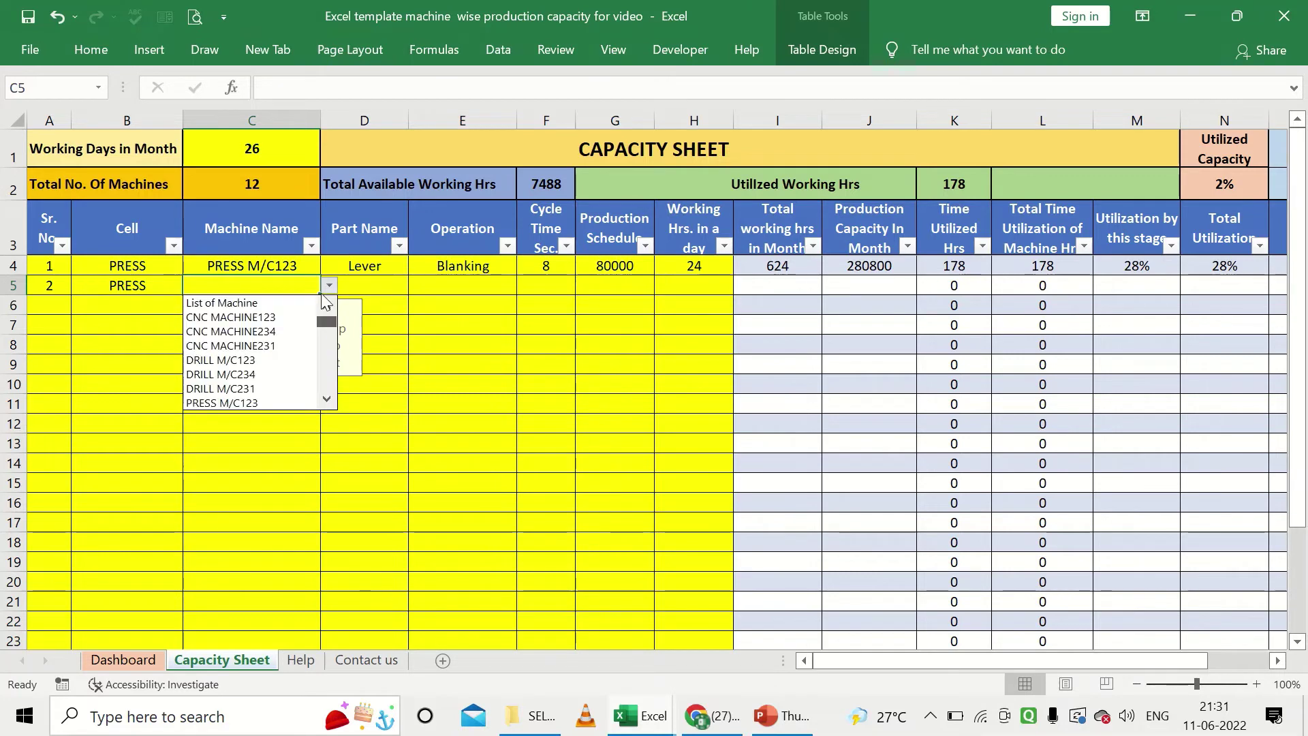
{"action": "left_click", "coordinate": [282, 317]}
Enter part Bracket, Blanking operation, cycle time 8, schedule 90000 and 24 hours per day.
{"action": "left_click", "coordinate": [371, 287]}
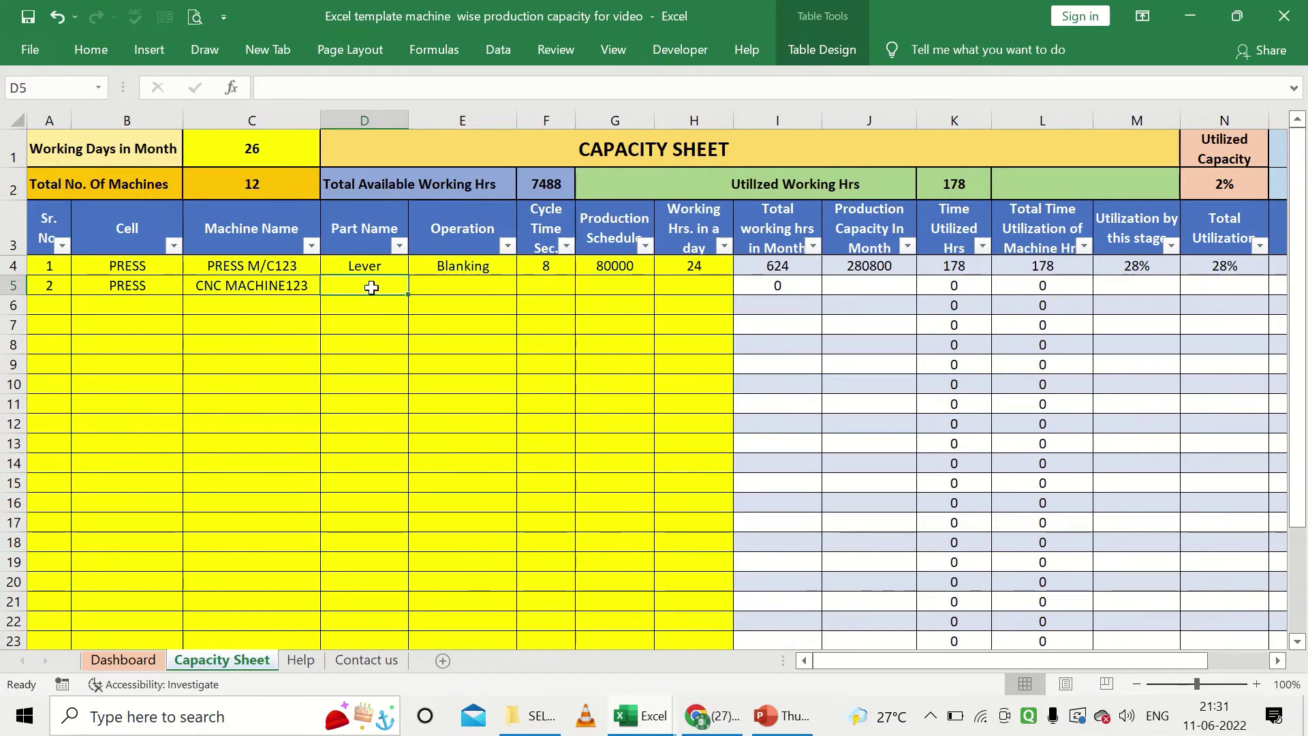
{"action": "type", "text": "Bracket"}
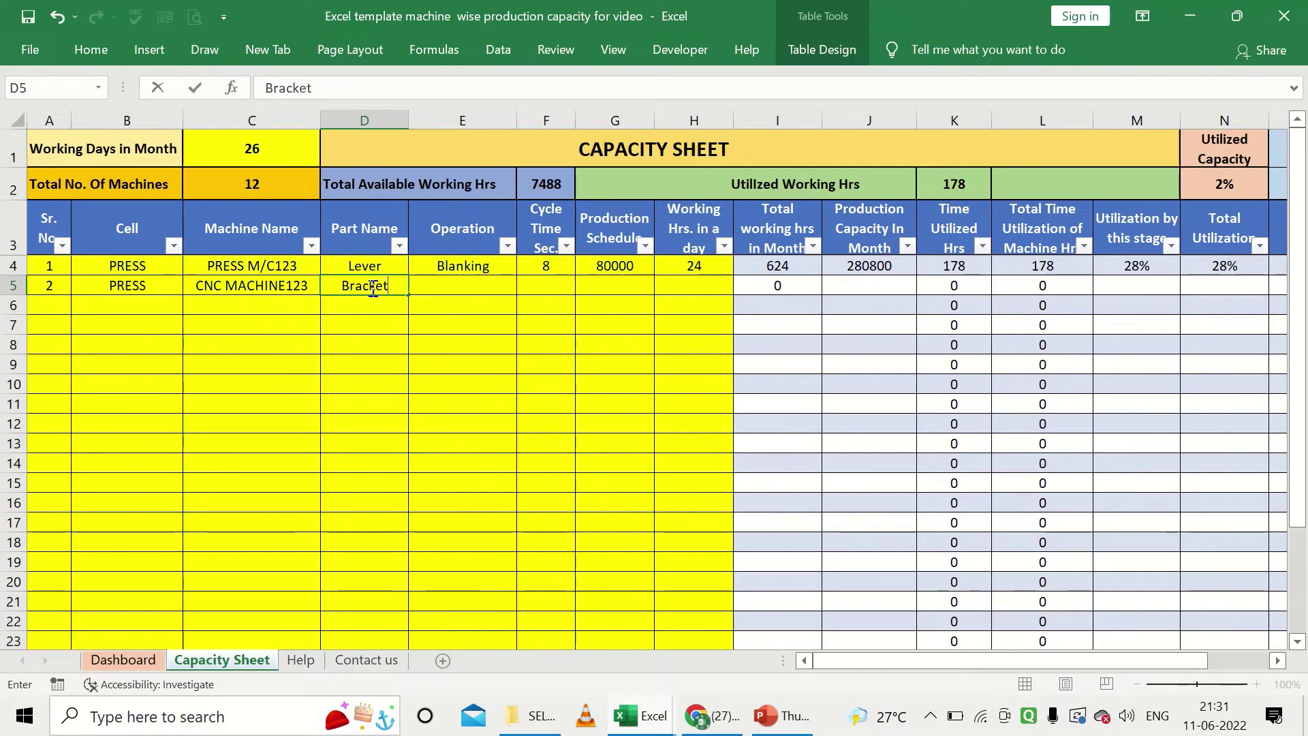
{"action": "key", "text": "Return"}
{"action": "left_click", "coordinate": [418, 289]}
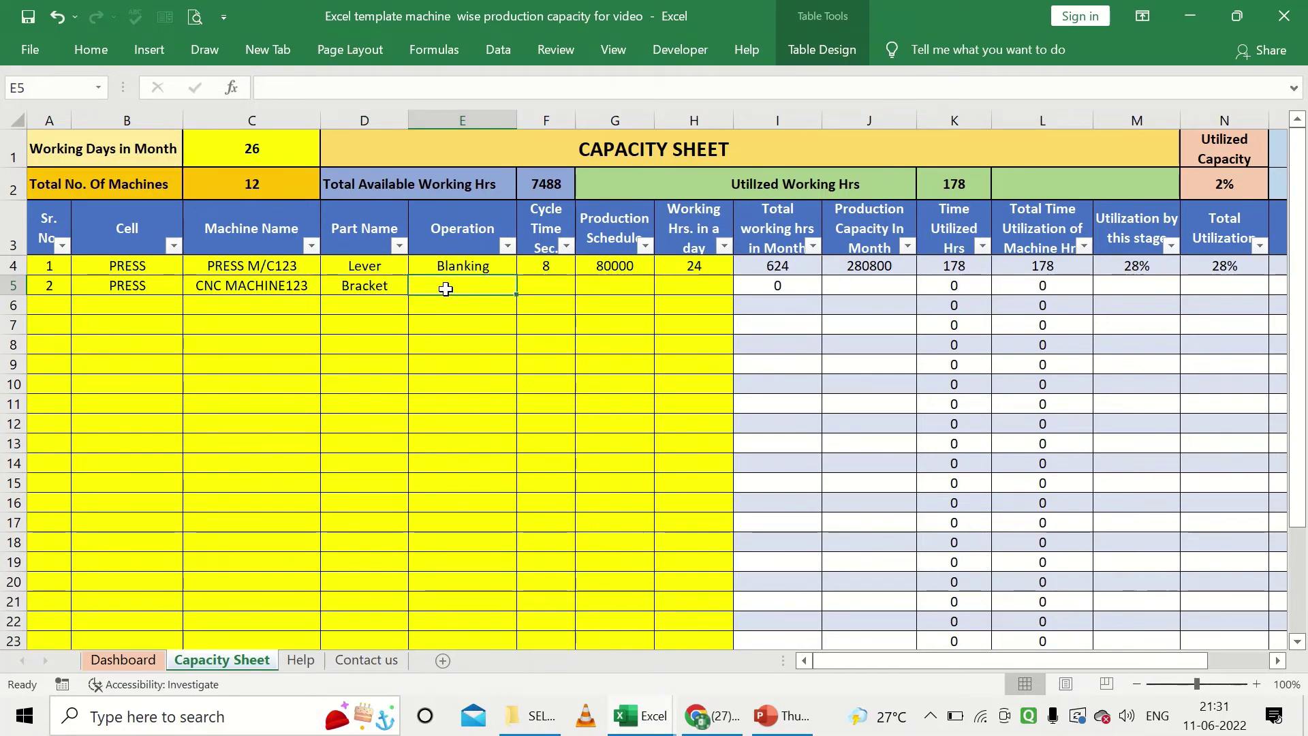
{"action": "type", "text": "Blanking"}
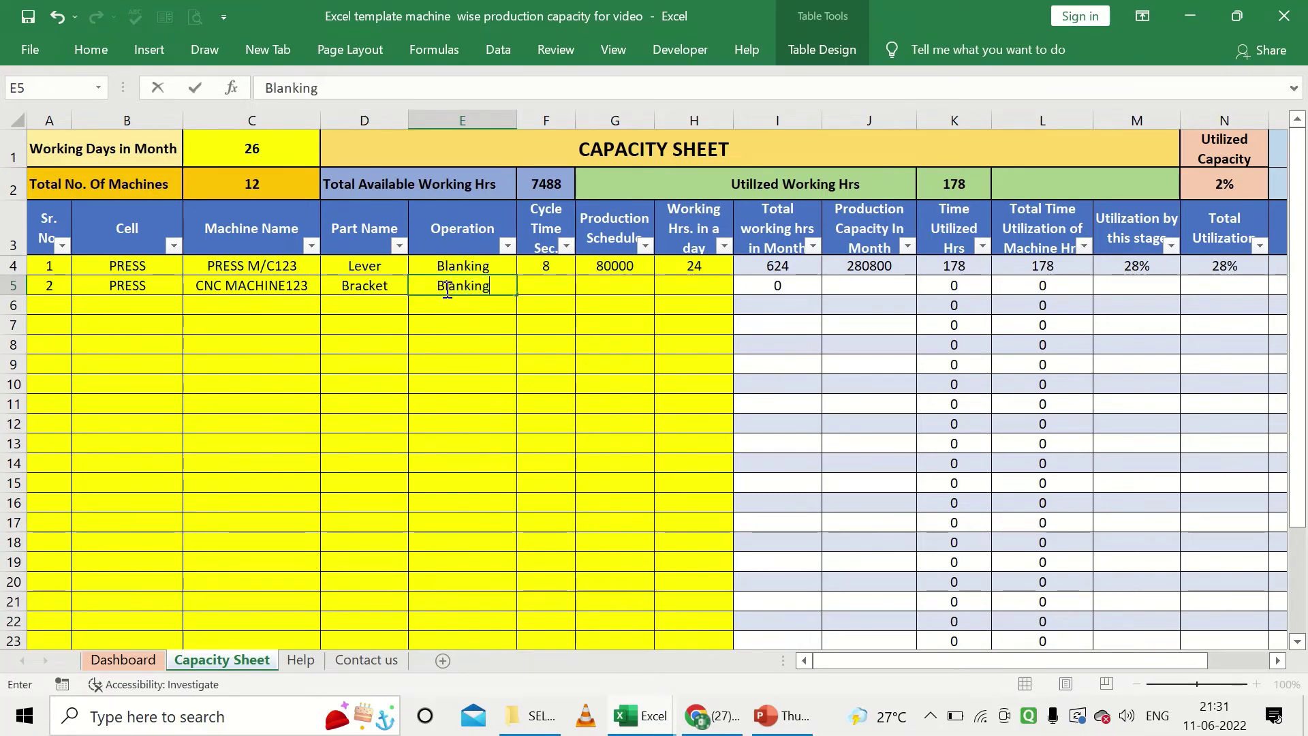
{"action": "key", "text": "Tab"}
{"action": "type", "text": "8"}
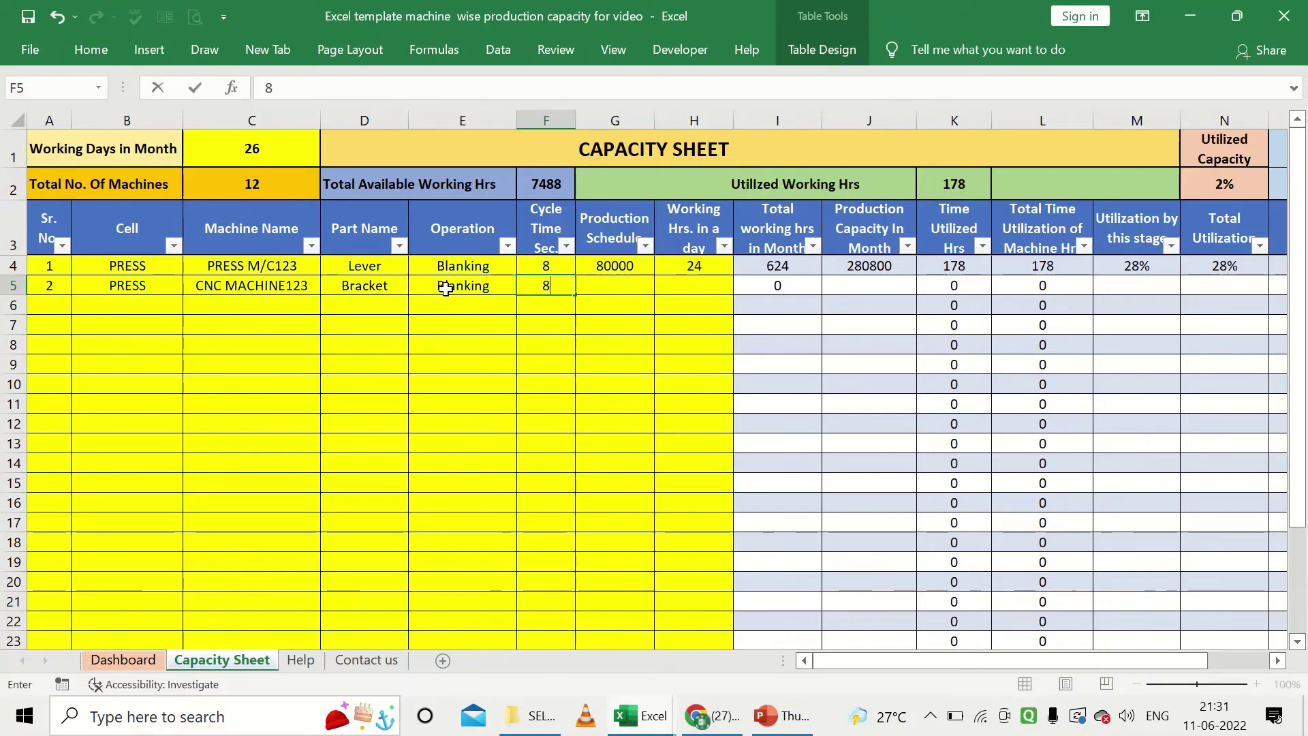
{"action": "key", "text": "Tab"}
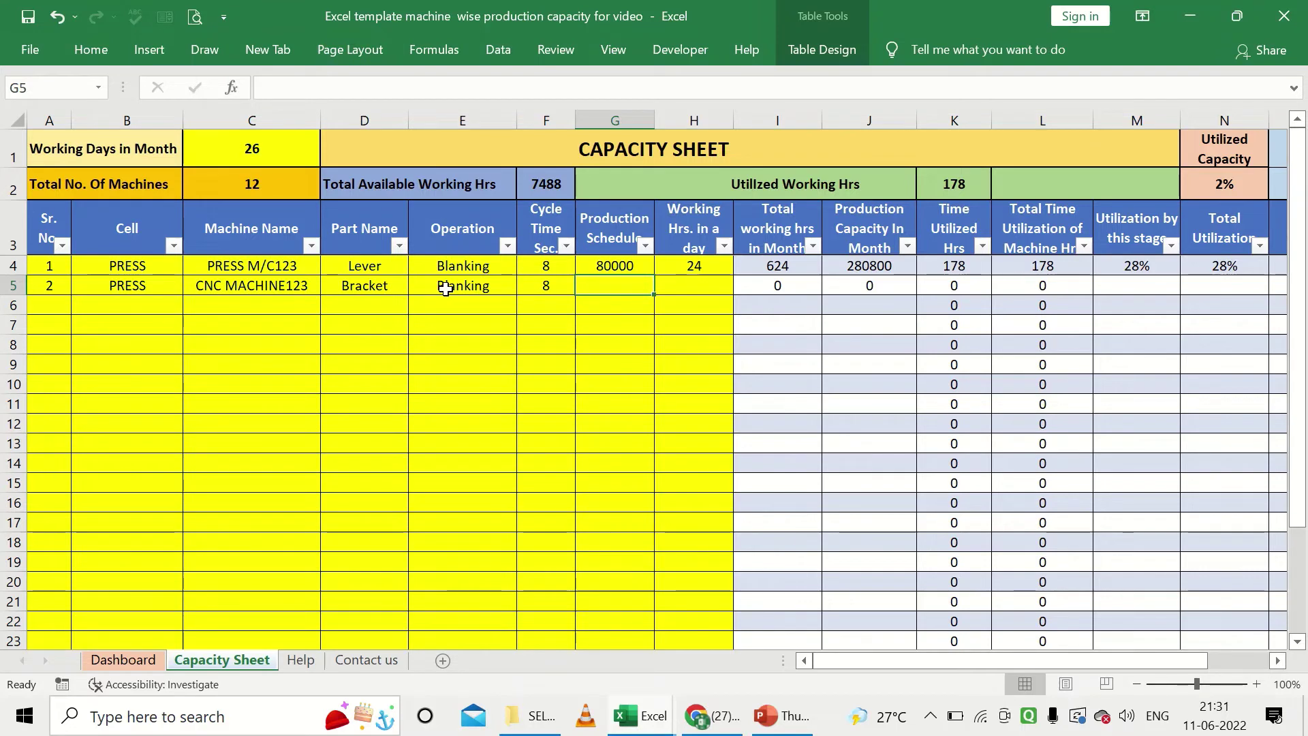
{"action": "type", "text": "90000"}
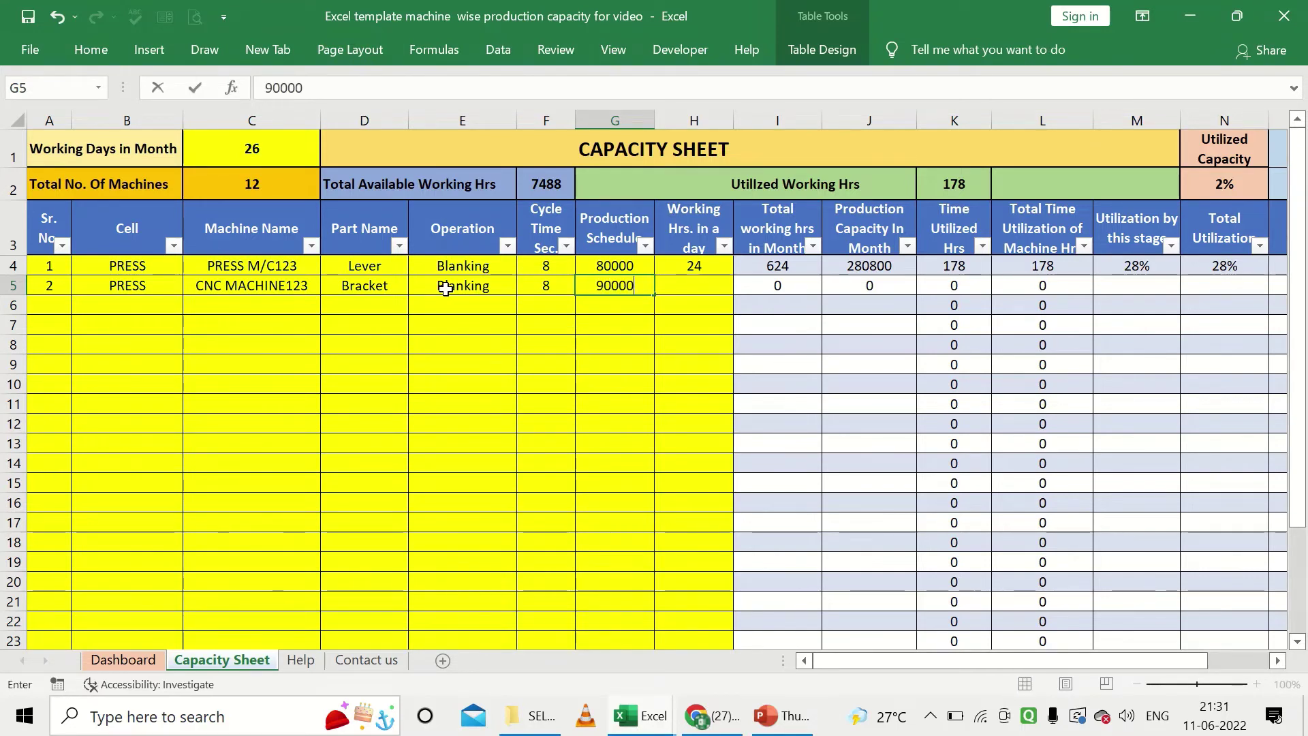
{"action": "key", "text": "Tab"}
{"action": "type", "text": "2"}
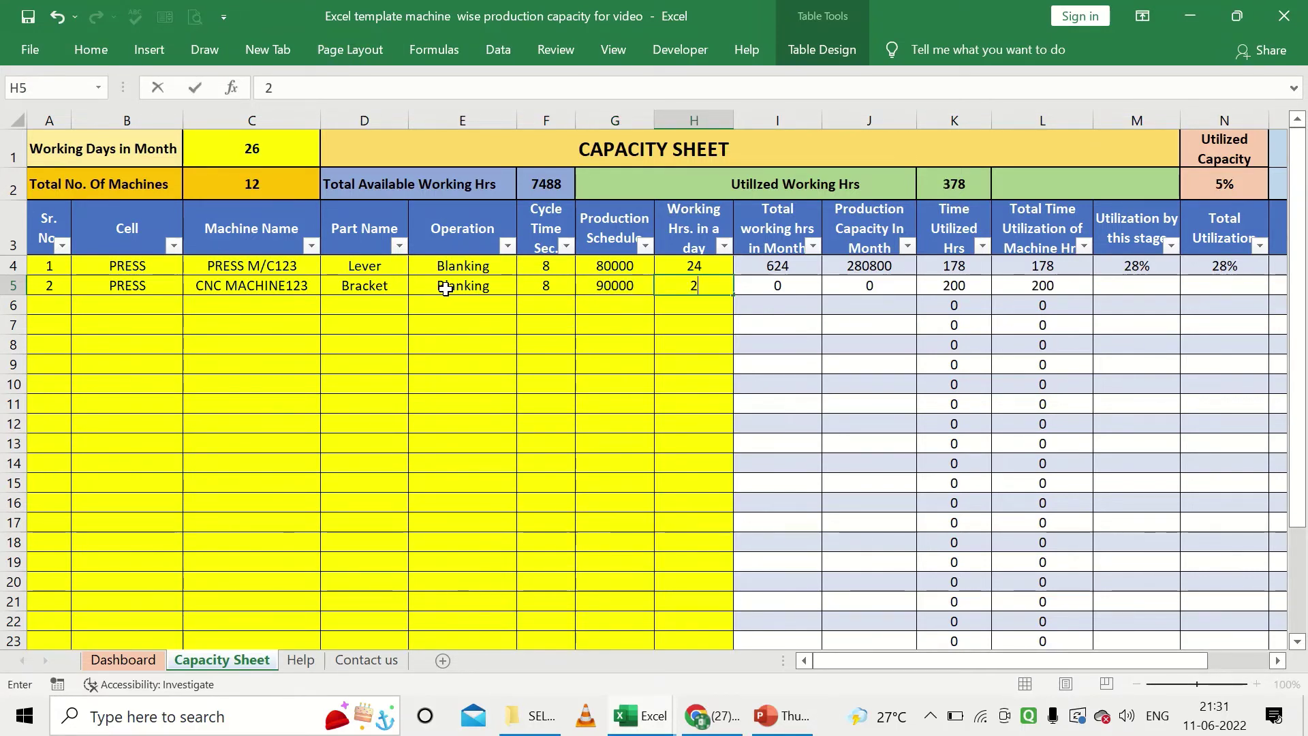
{"action": "key", "text": "Return"}
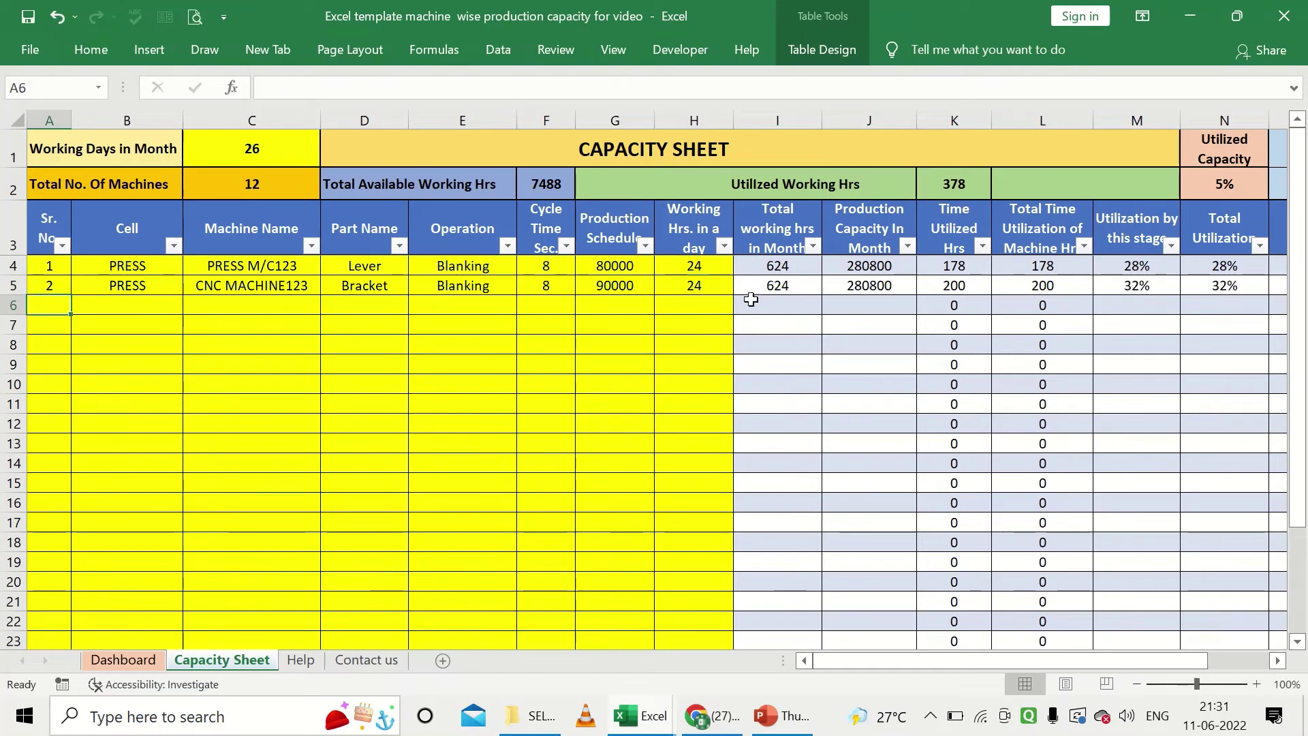
{"action": "left_click", "coordinate": [705, 286]}
{"action": "key", "text": "Tab"}
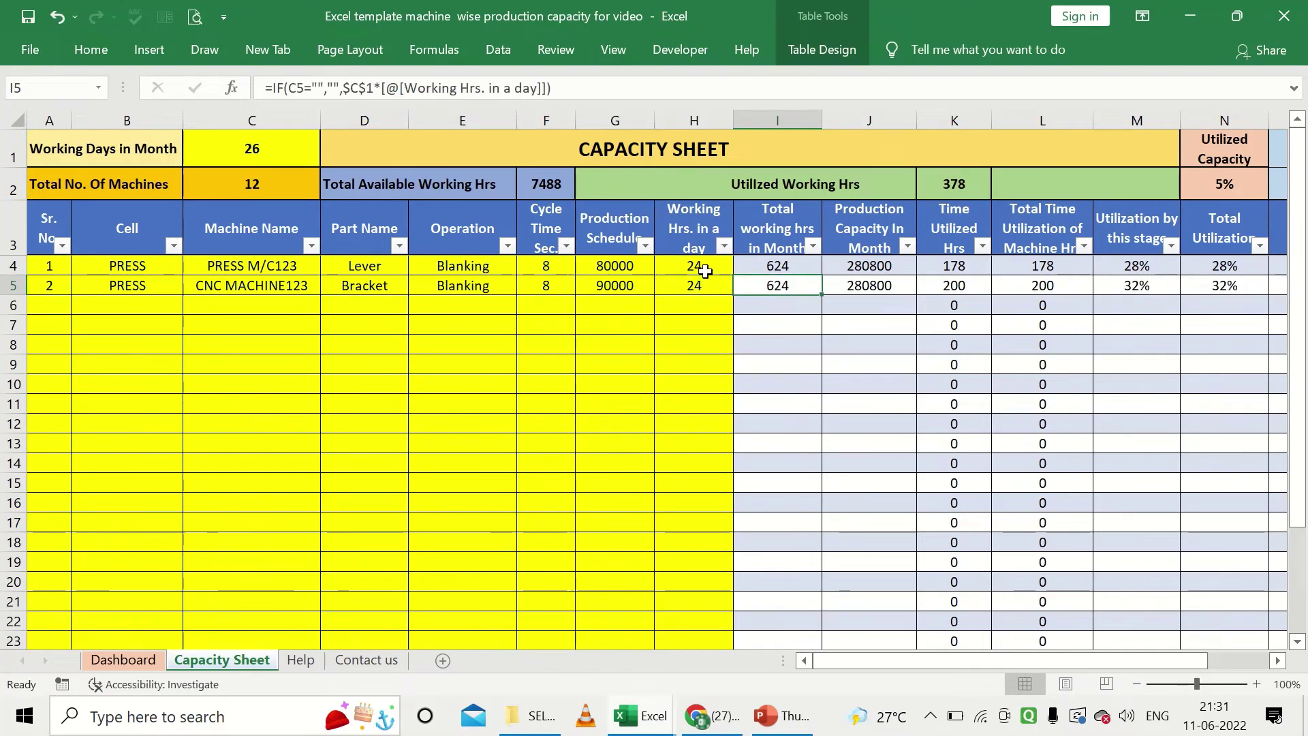
{"action": "left_click", "coordinate": [704, 288]}
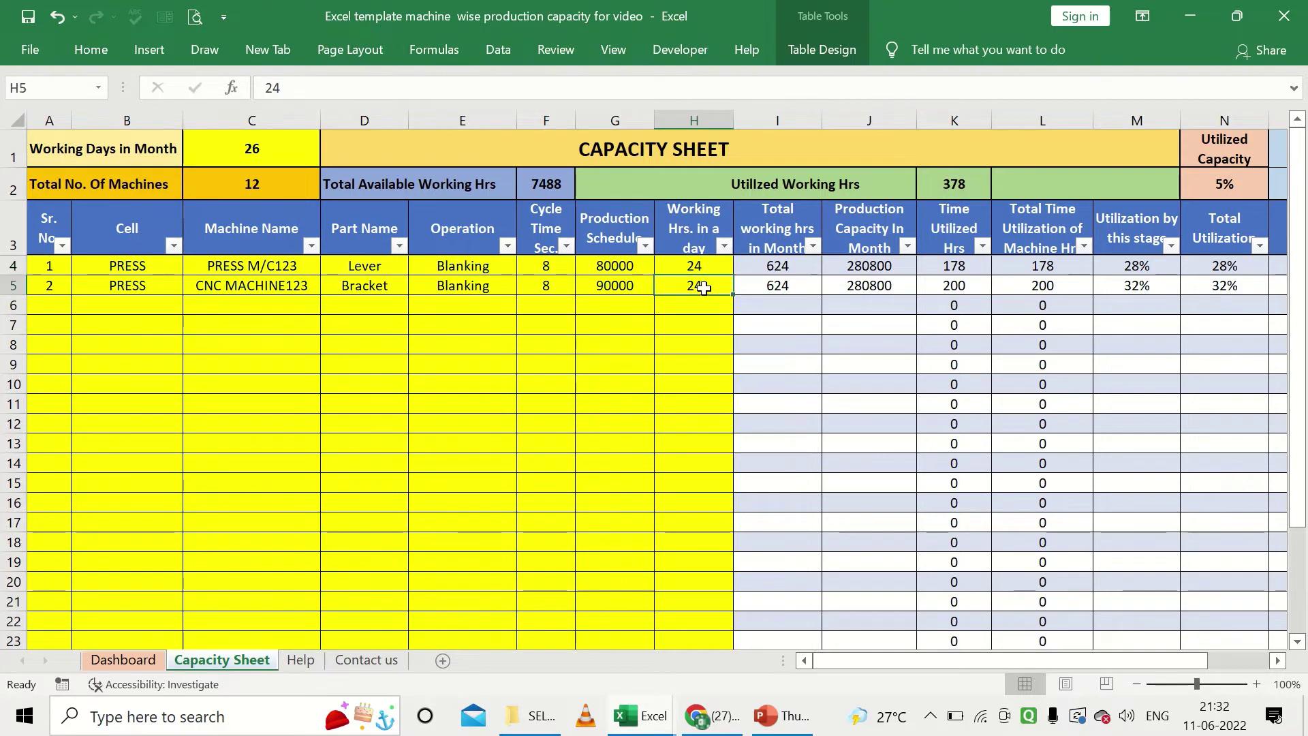
{"action": "left_click", "coordinate": [292, 285]}
{"action": "left_click", "coordinate": [333, 287]}
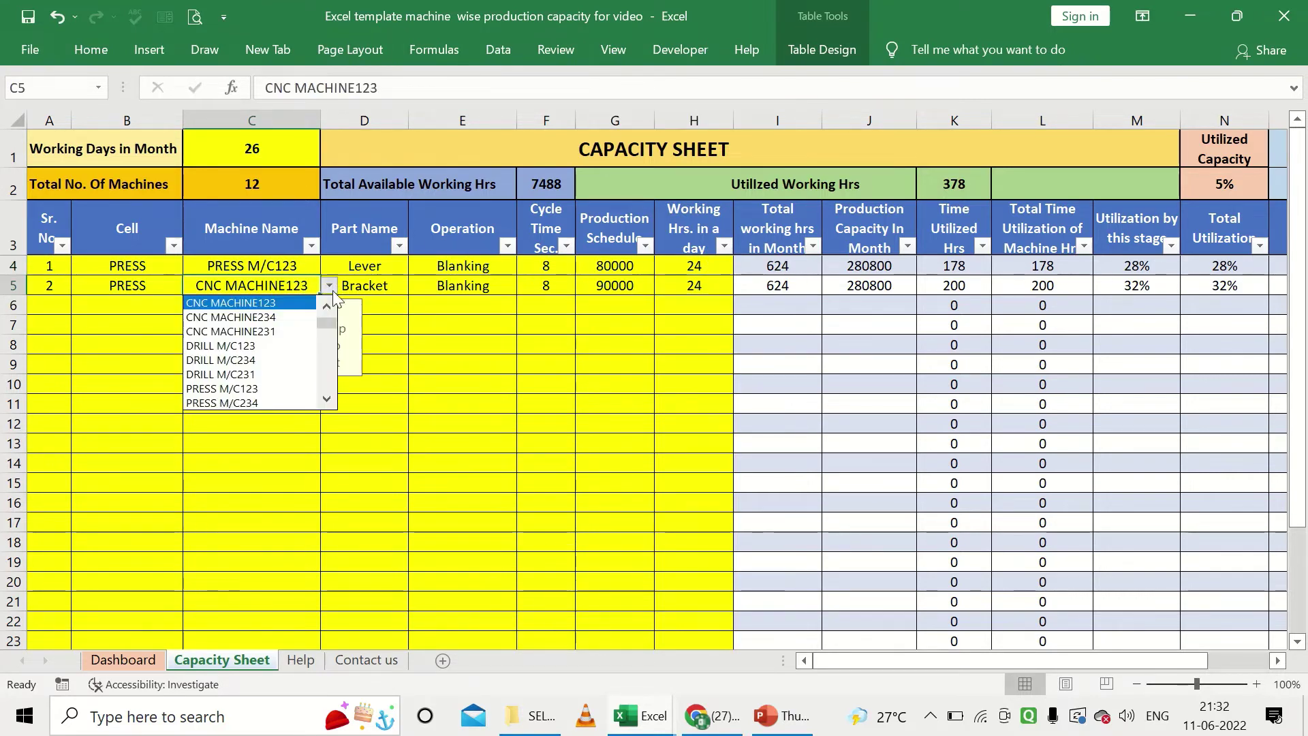
{"action": "left_click", "coordinate": [257, 388]}
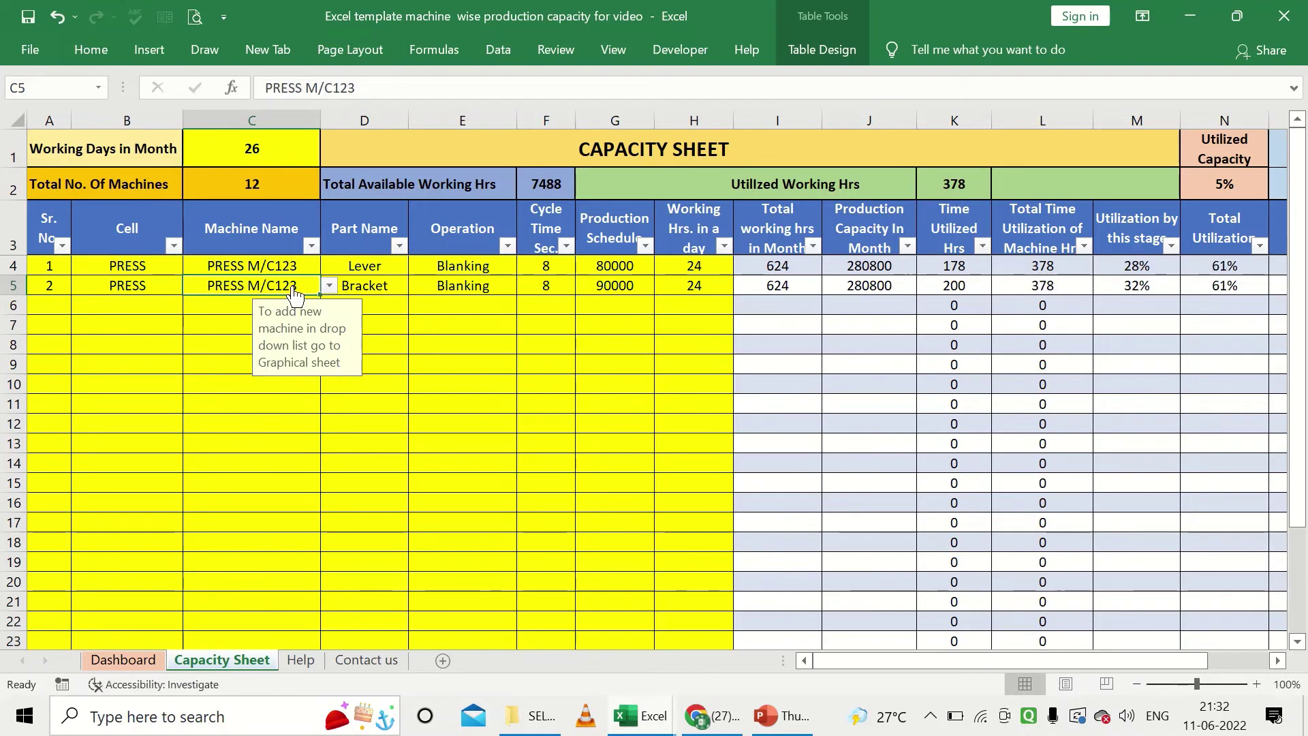
{"action": "left_click", "coordinate": [326, 286]}
{"action": "left_click", "coordinate": [324, 289]}
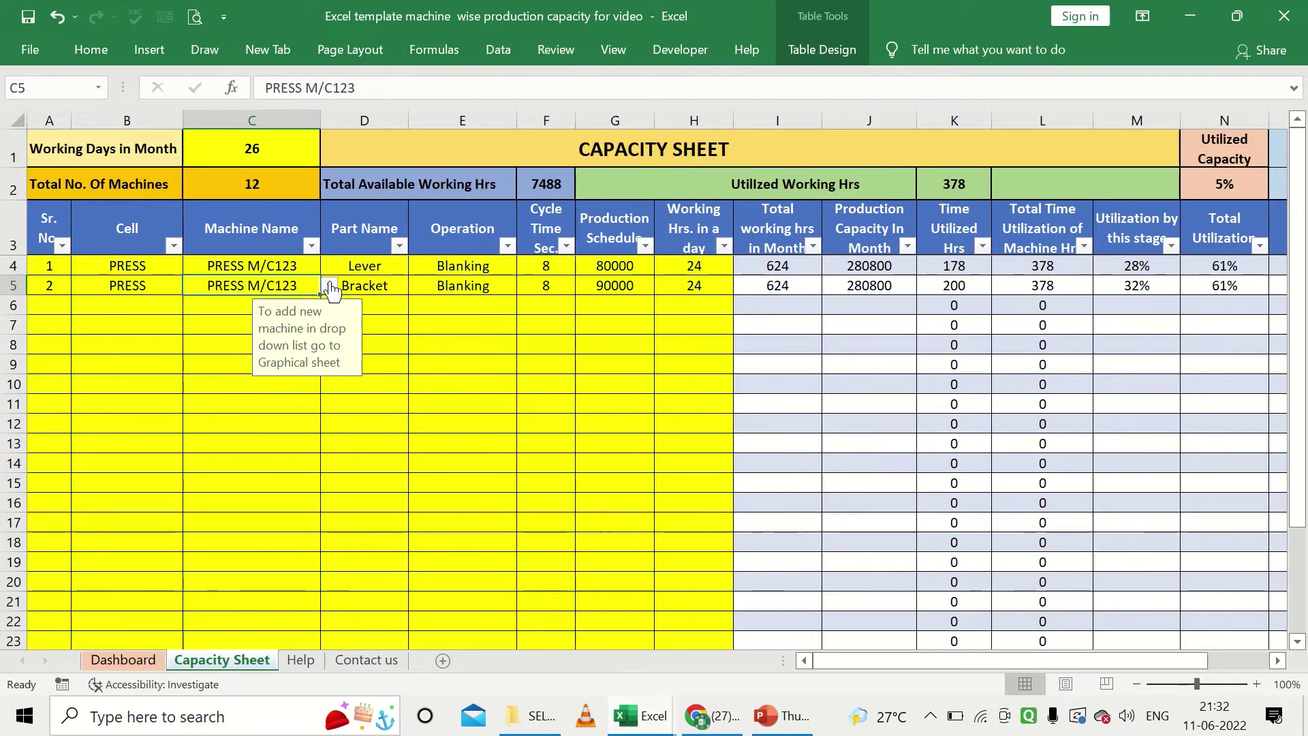
{"action": "left_click", "coordinate": [665, 286]}
{"action": "left_click", "coordinate": [680, 267]}
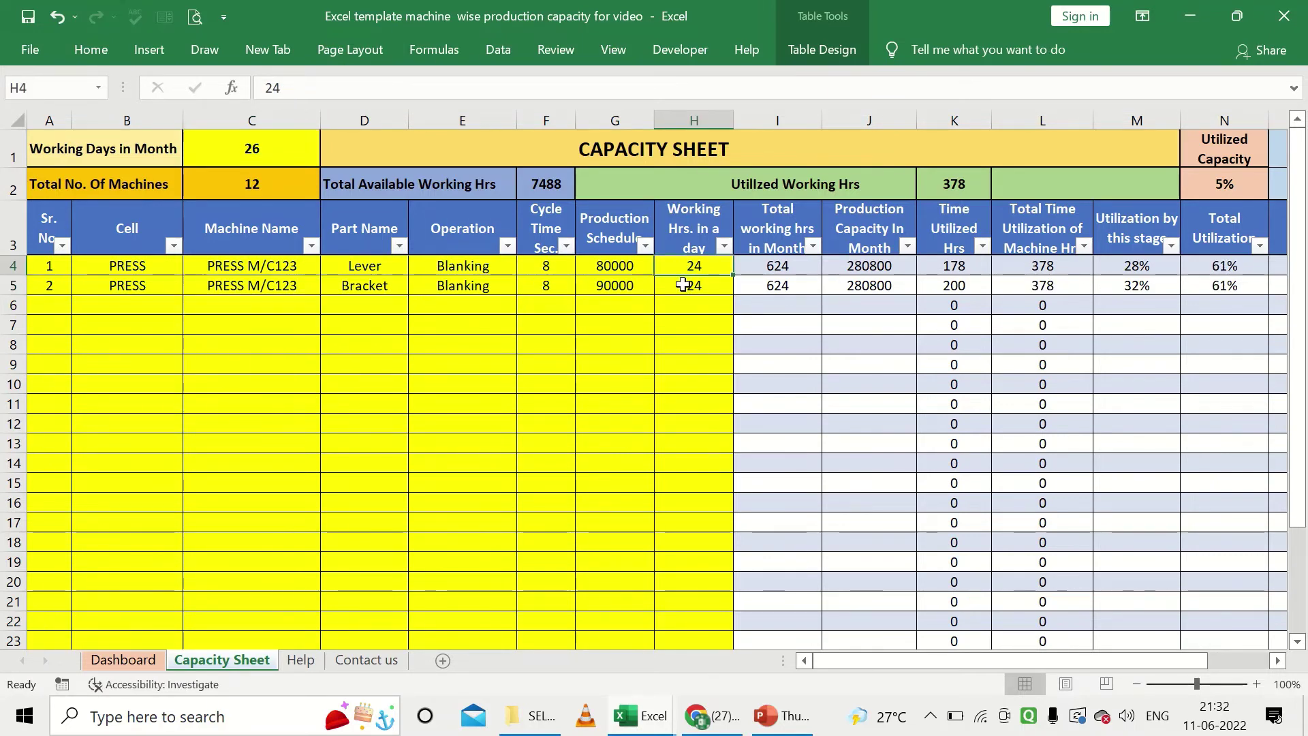
{"action": "left_click", "coordinate": [683, 286]}
{"action": "left_click", "coordinate": [690, 267]}
{"action": "left_click_drag", "start_coordinate": [692, 266], "coordinate": [694, 286]}
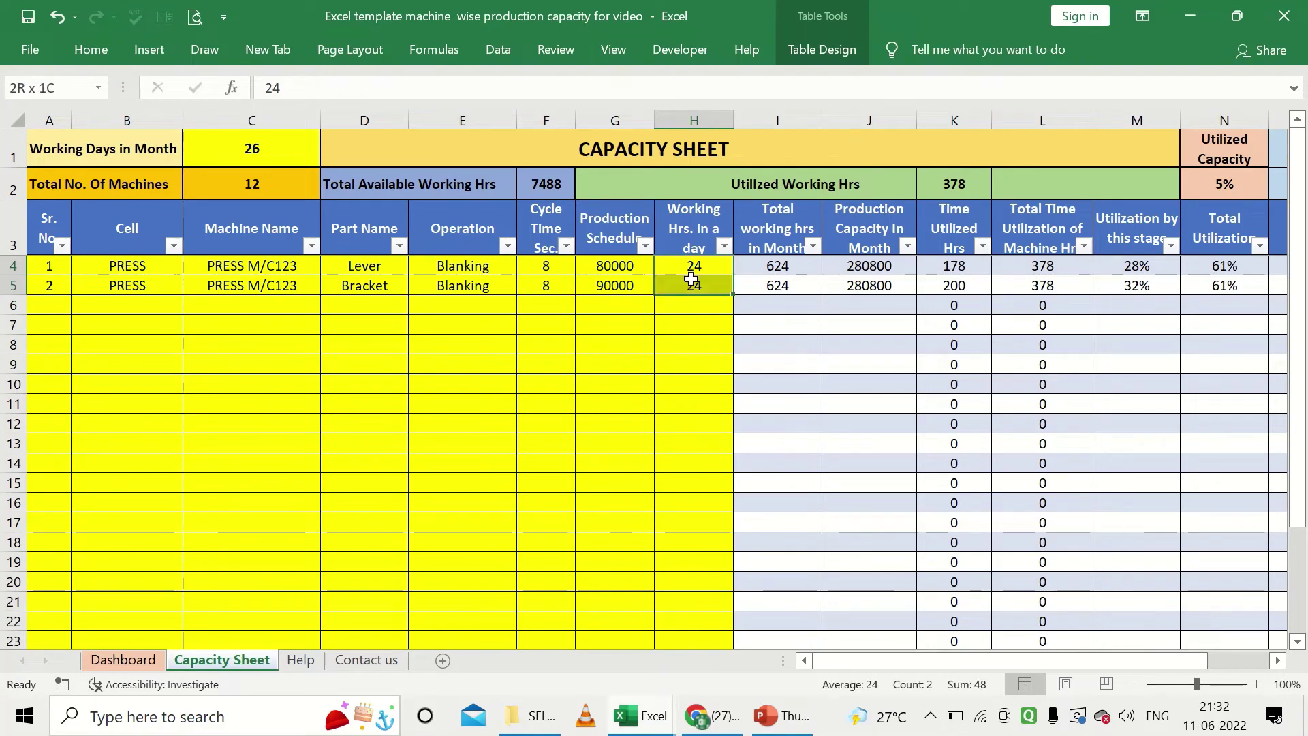
{"action": "left_click", "coordinate": [701, 286]}
{"action": "left_click", "coordinate": [701, 271]}
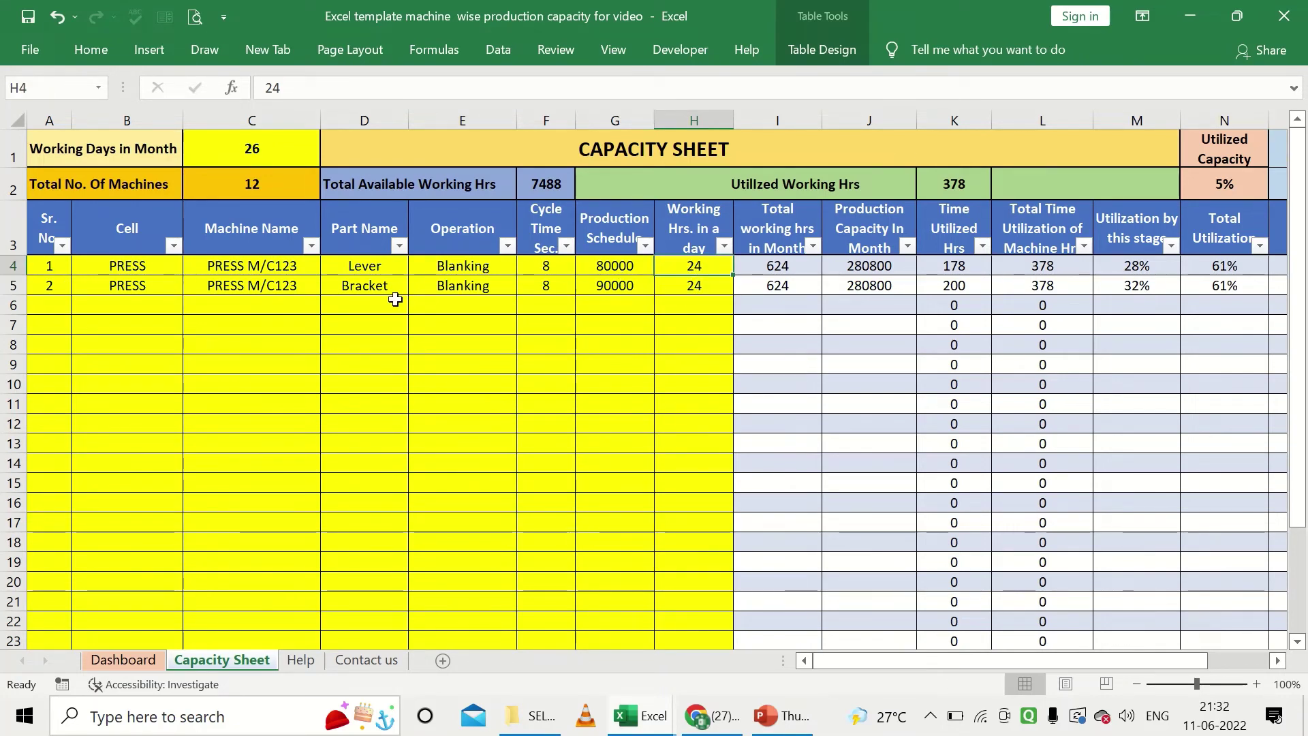
{"action": "left_click_drag", "start_coordinate": [291, 273], "coordinate": [307, 291]}
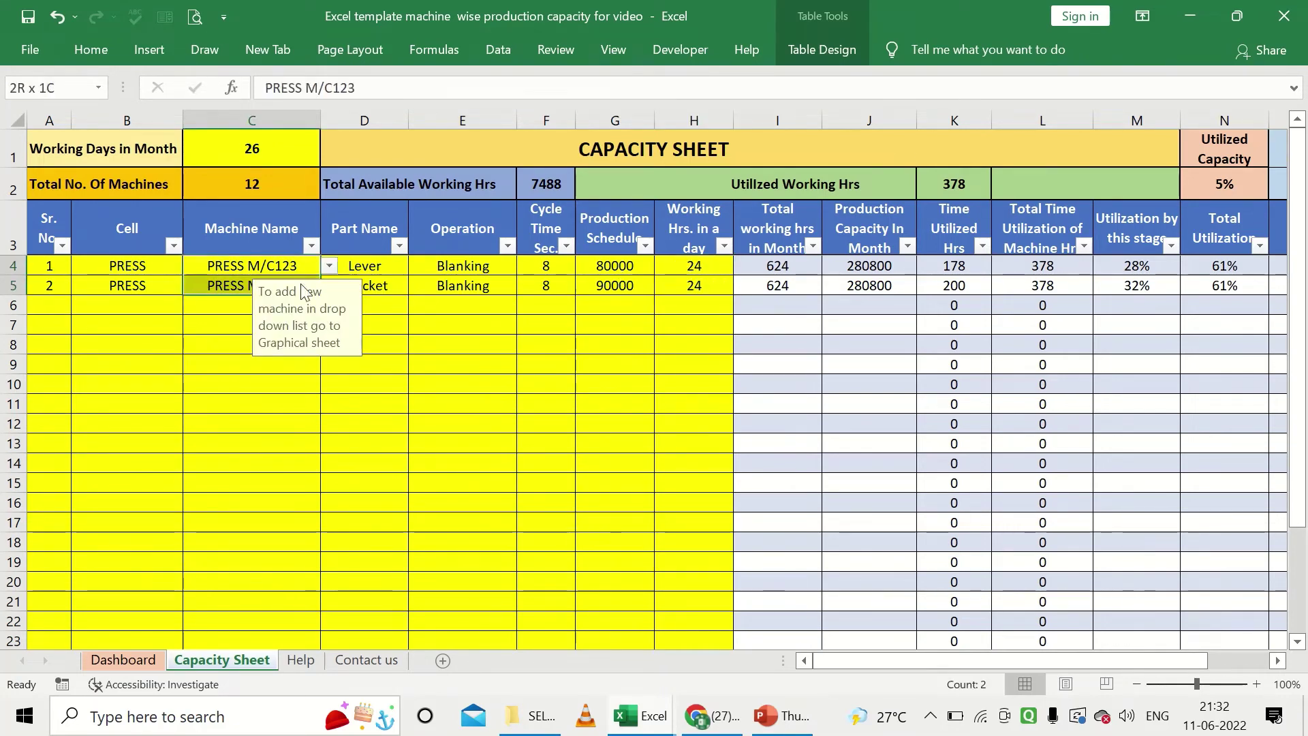
{"action": "left_click", "coordinate": [678, 283]}
{"action": "left_click", "coordinate": [693, 267]}
{"action": "left_click", "coordinate": [694, 282]}
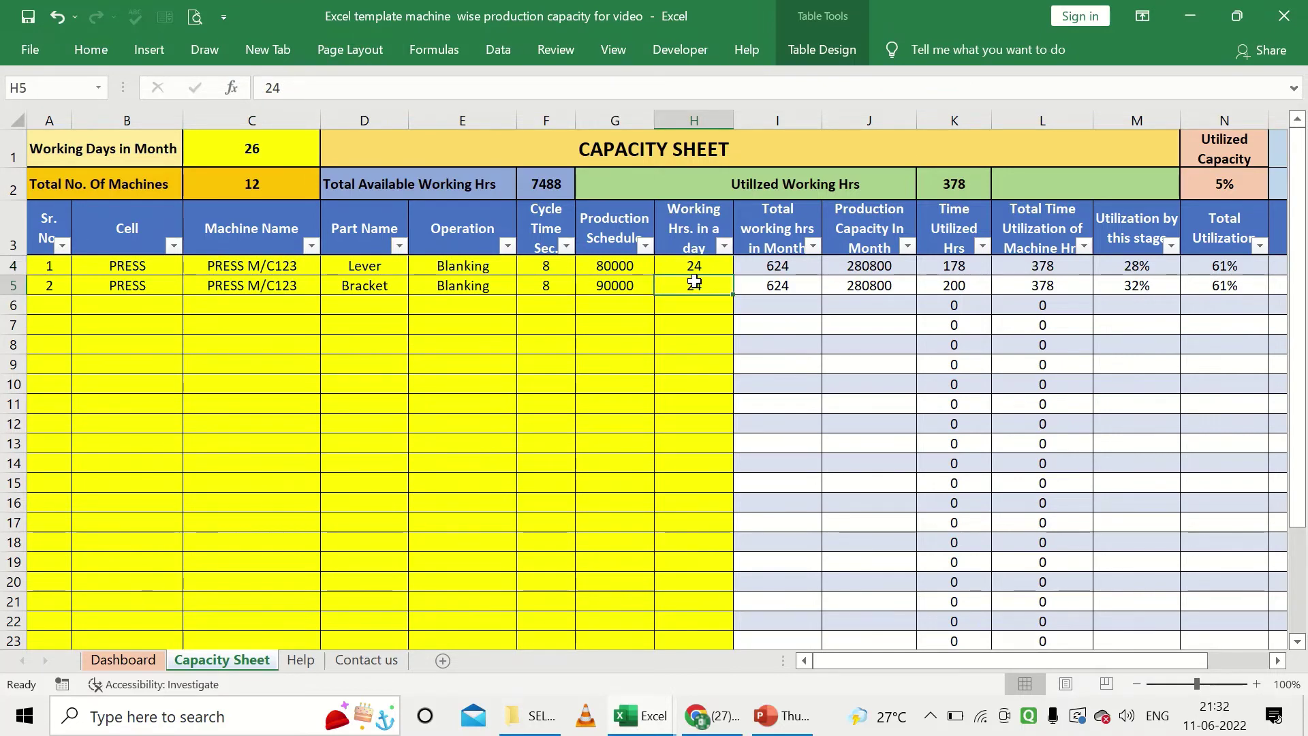
{"action": "key", "text": "Right"}
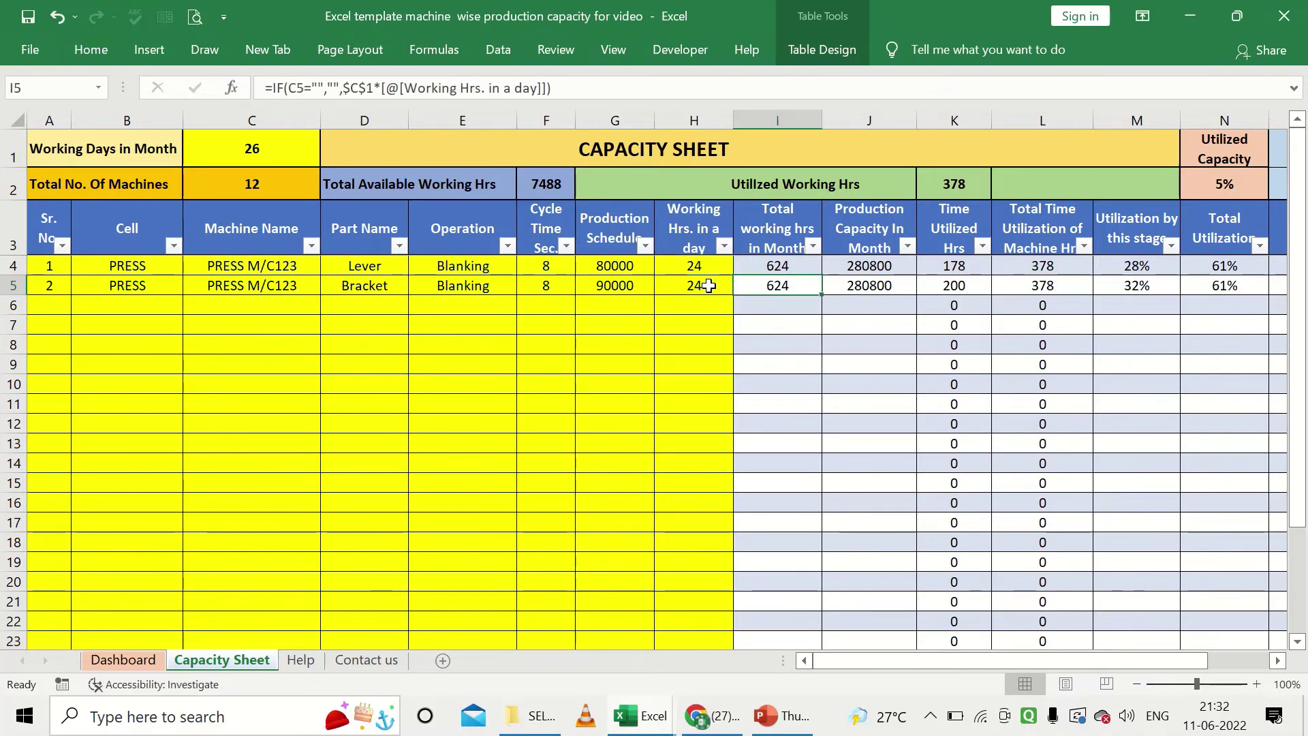
{"action": "left_click", "coordinate": [790, 266]}
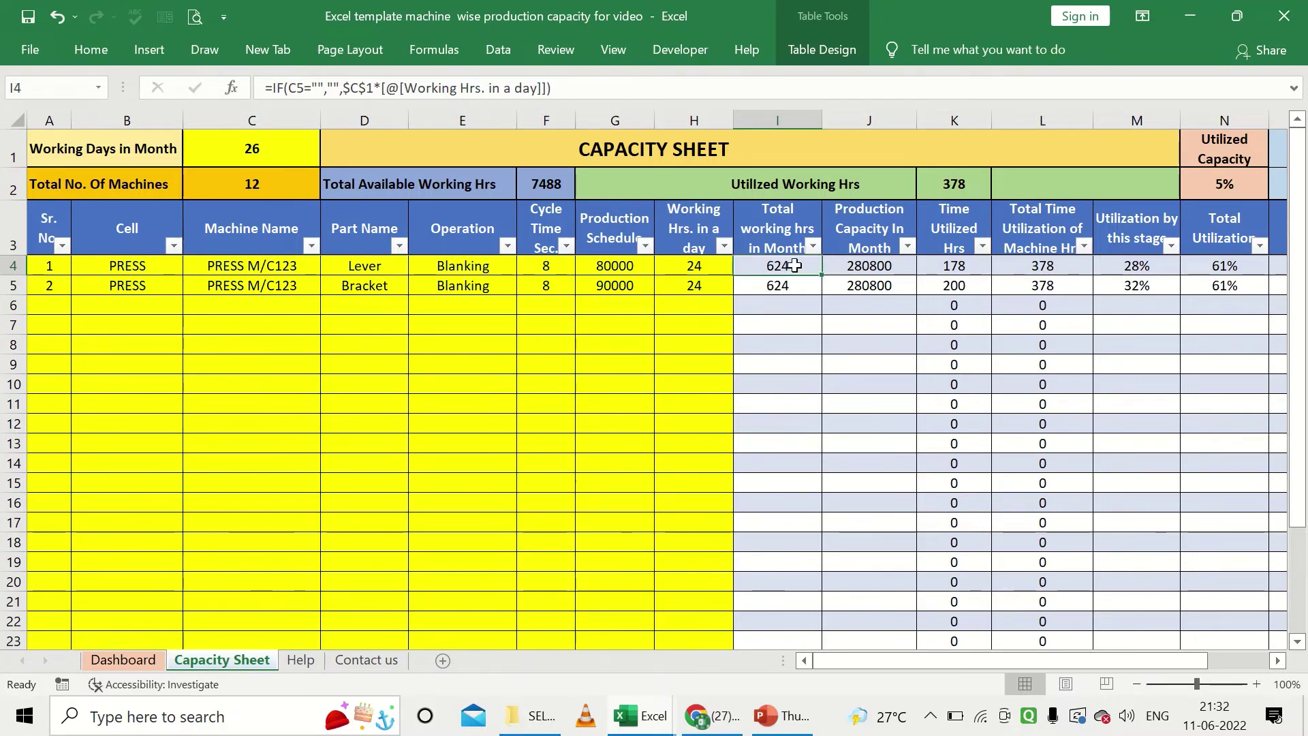
{"action": "left_click", "coordinate": [783, 284]}
{"action": "left_click", "coordinate": [842, 284]}
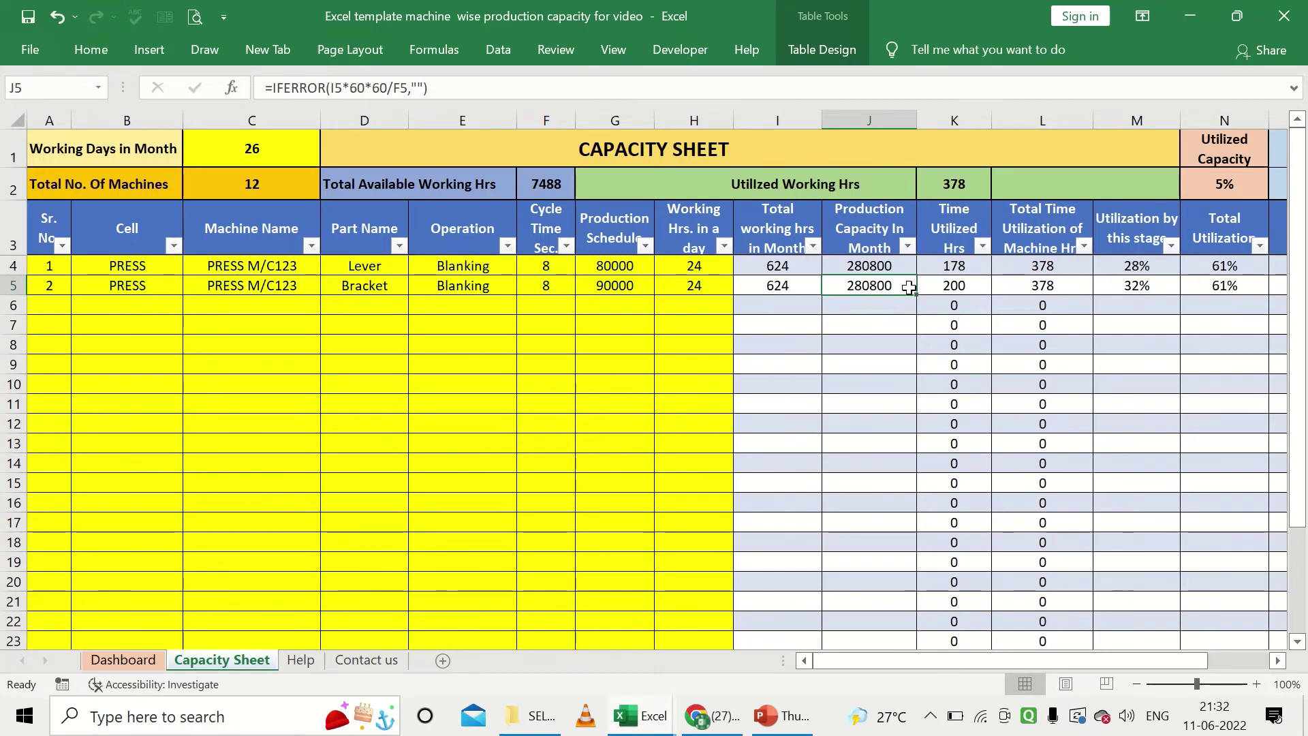
{"action": "left_click", "coordinate": [952, 288]}
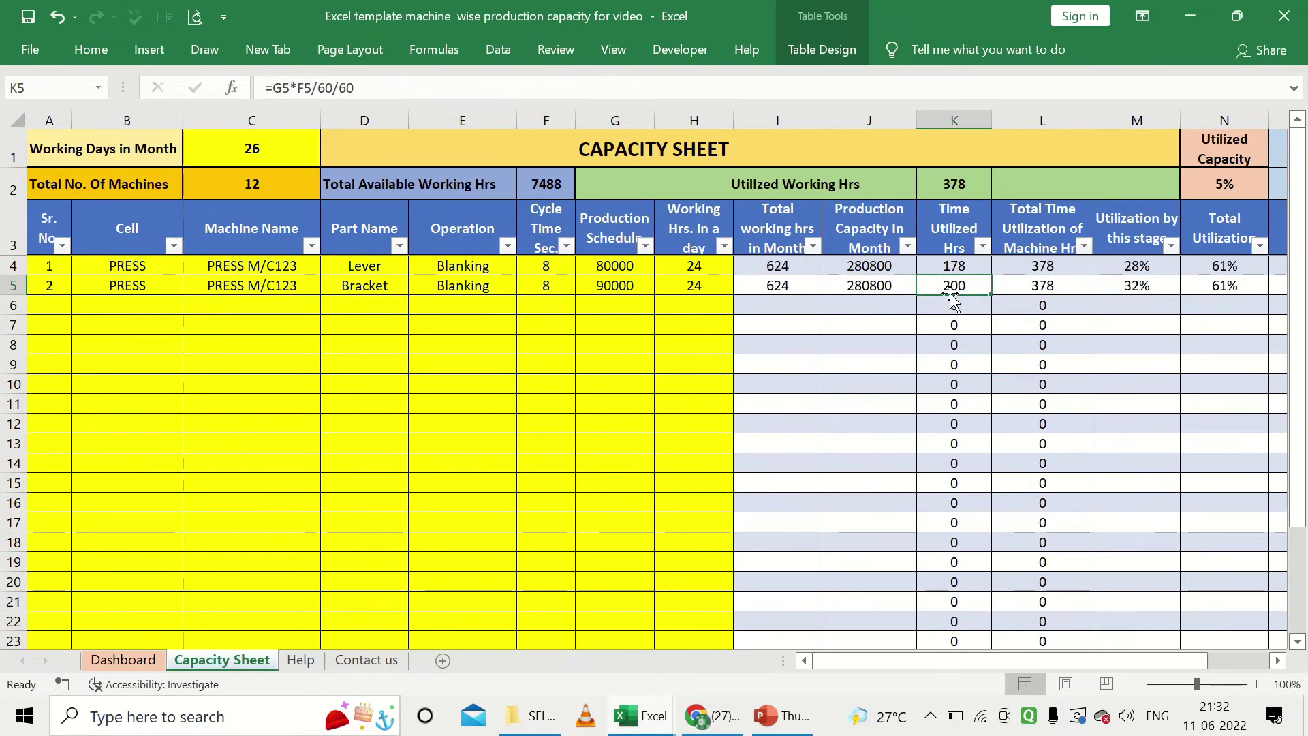
{"action": "left_click", "coordinate": [625, 291]}
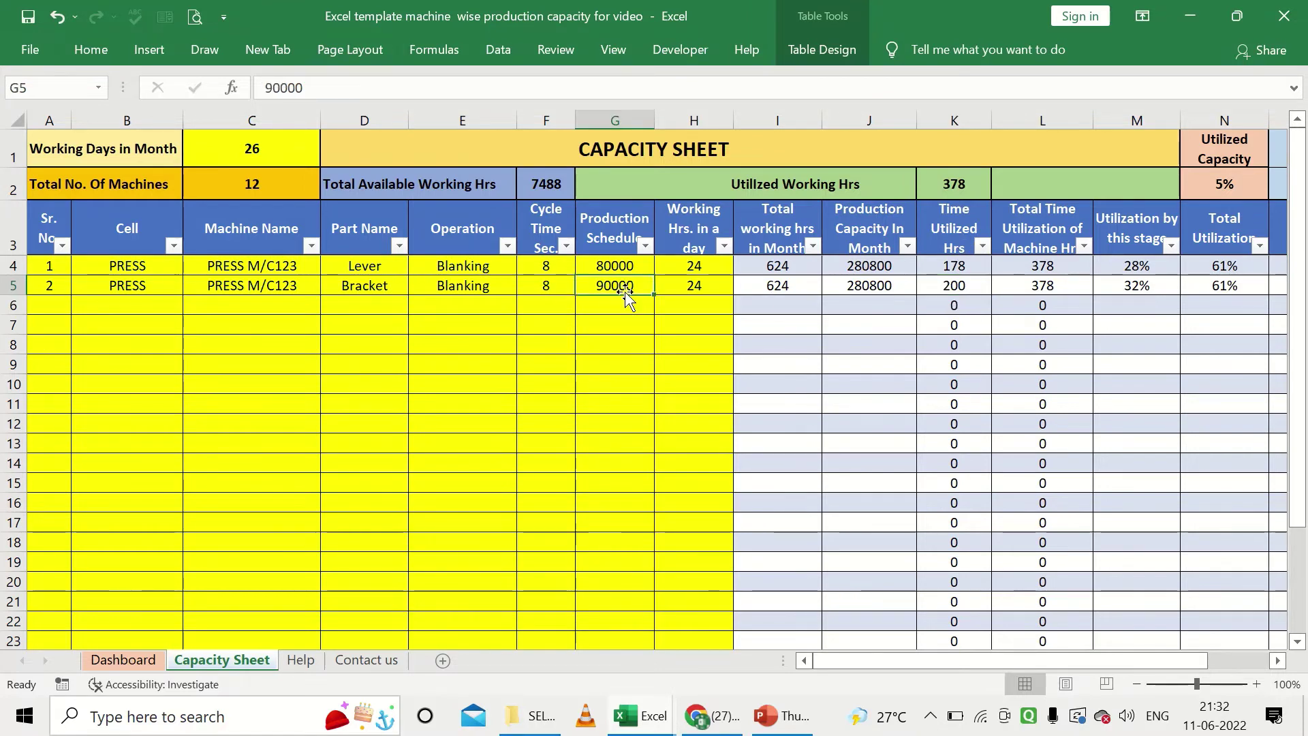
{"action": "left_click", "coordinate": [950, 289]}
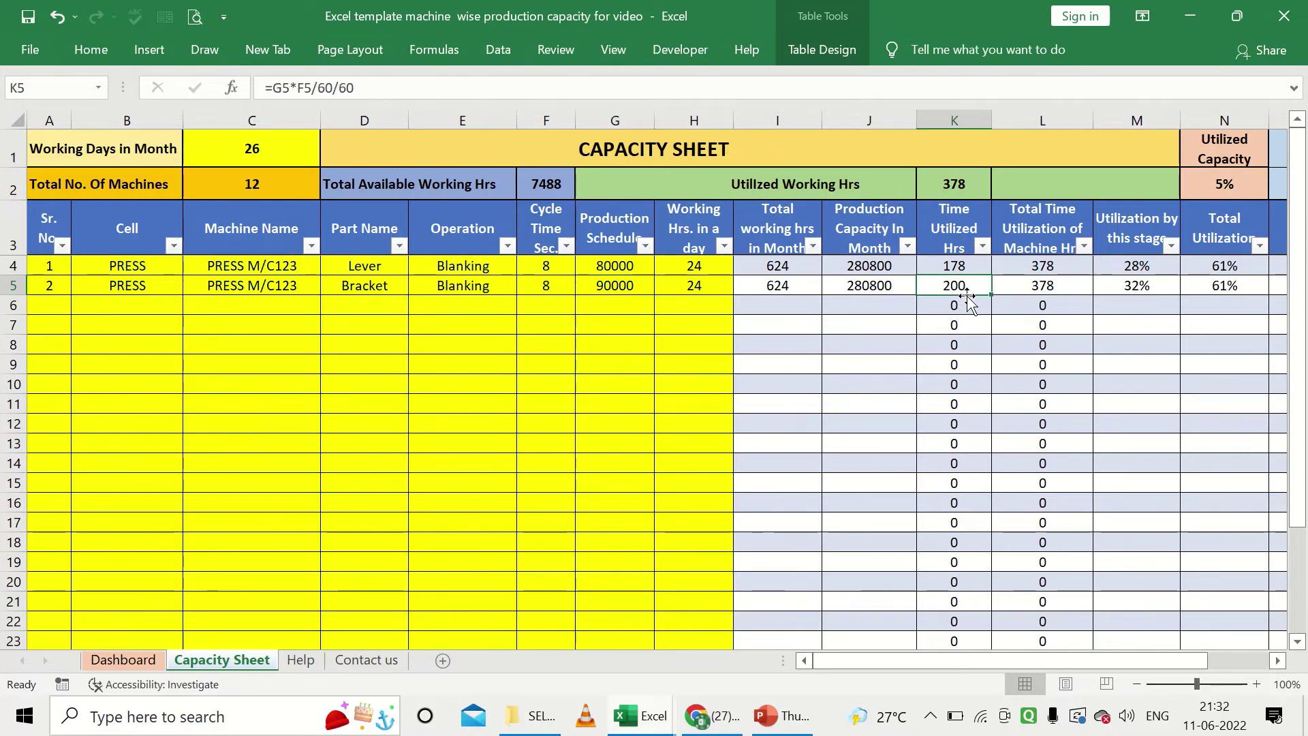
{"action": "left_click", "coordinate": [1018, 290]}
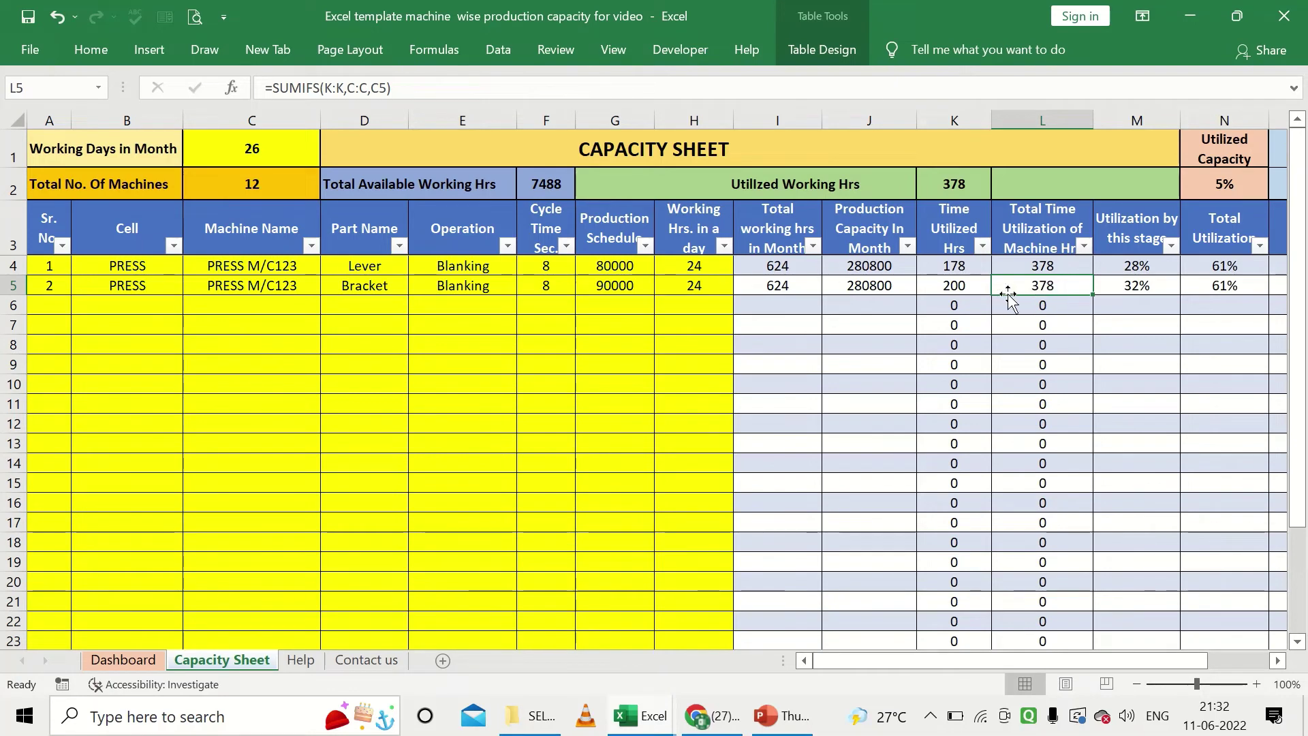
{"action": "left_click", "coordinate": [1134, 284]}
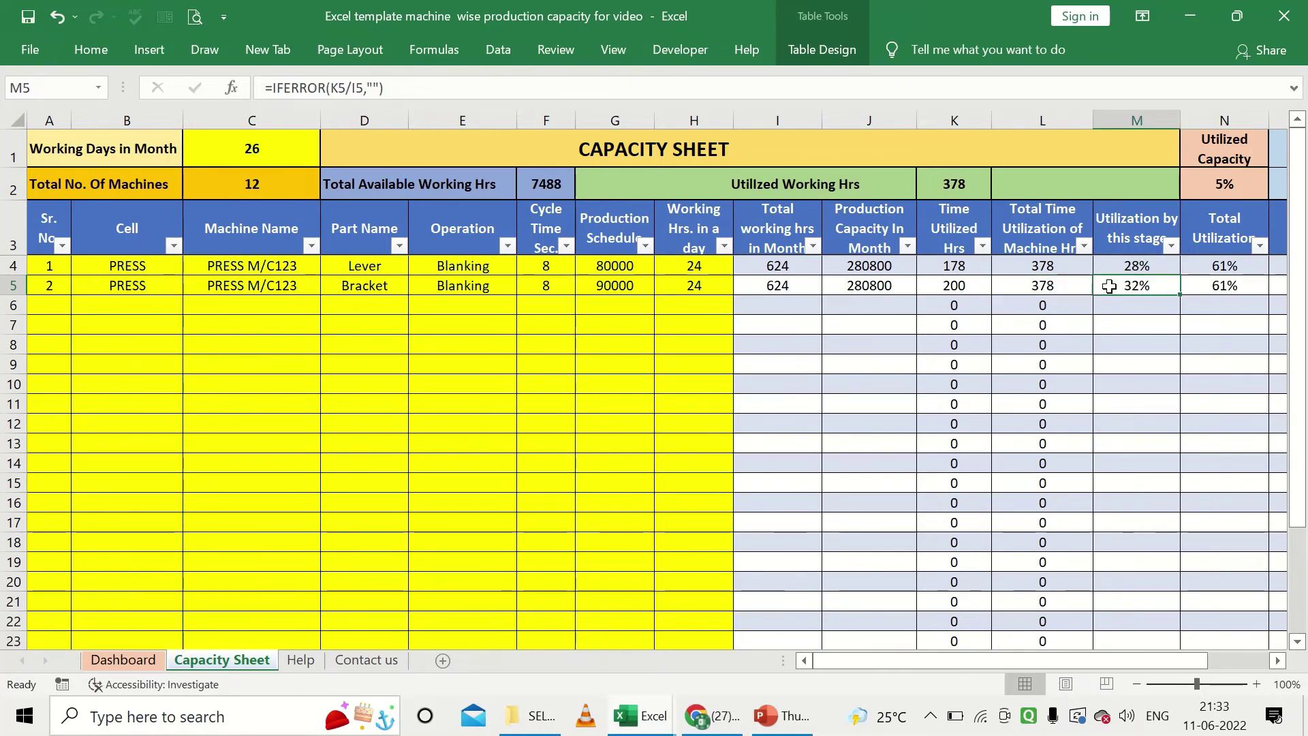
{"action": "left_click", "coordinate": [1132, 272]}
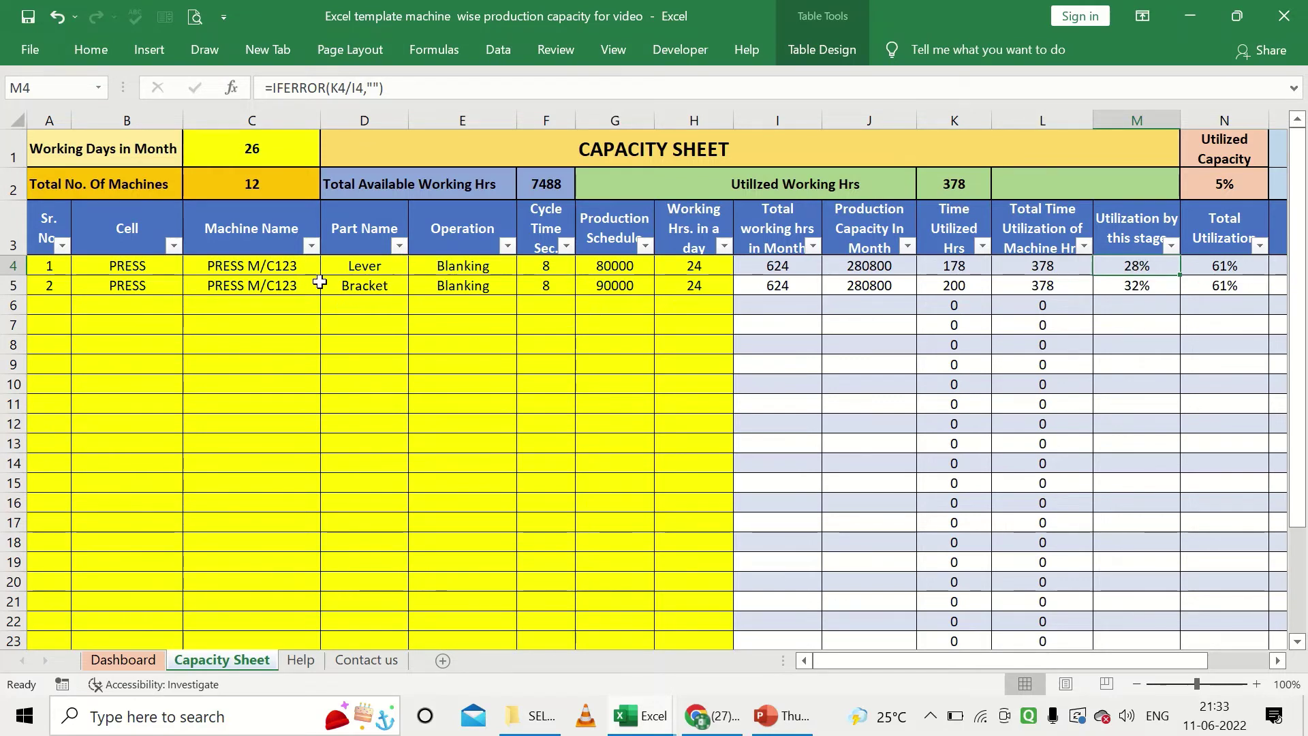
{"action": "left_click", "coordinate": [365, 271]}
{"action": "left_click", "coordinate": [1131, 267]}
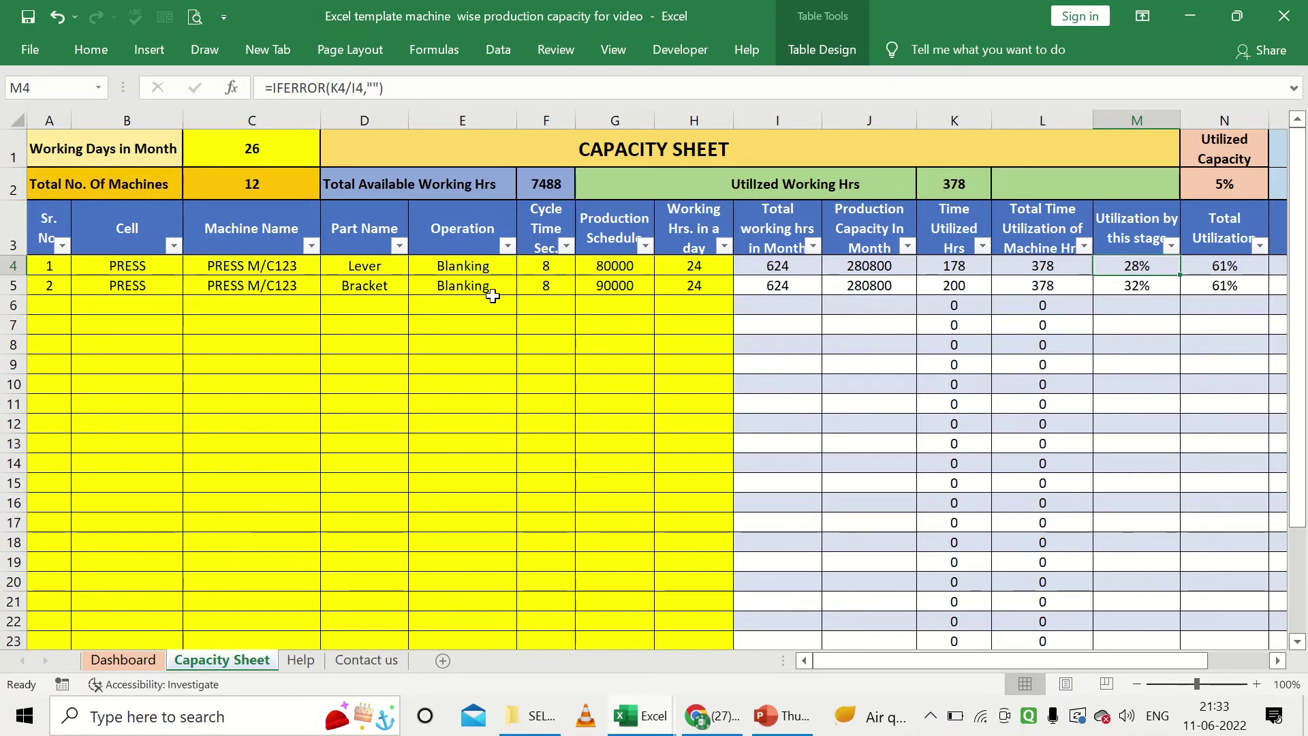
{"action": "left_click", "coordinate": [376, 294]}
{"action": "left_click_drag", "start_coordinate": [1133, 267], "coordinate": [1145, 285]}
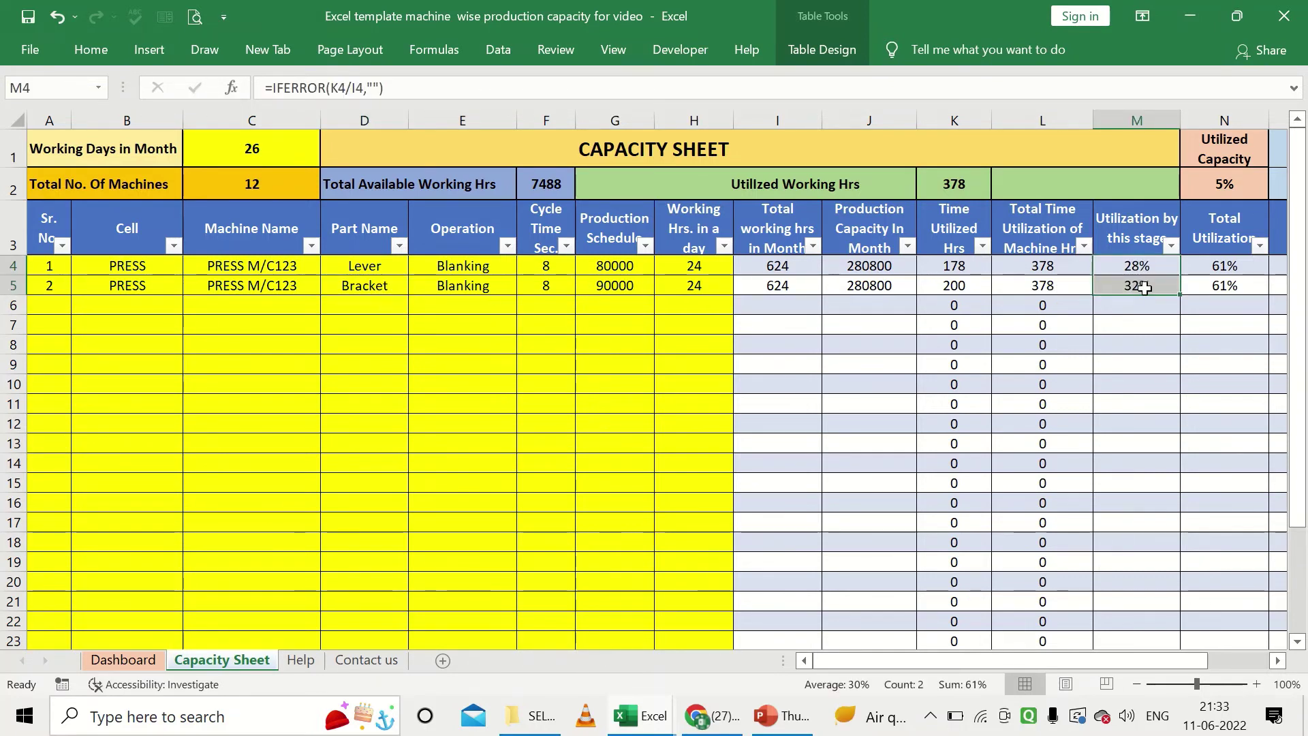
{"action": "key", "text": "Right"}
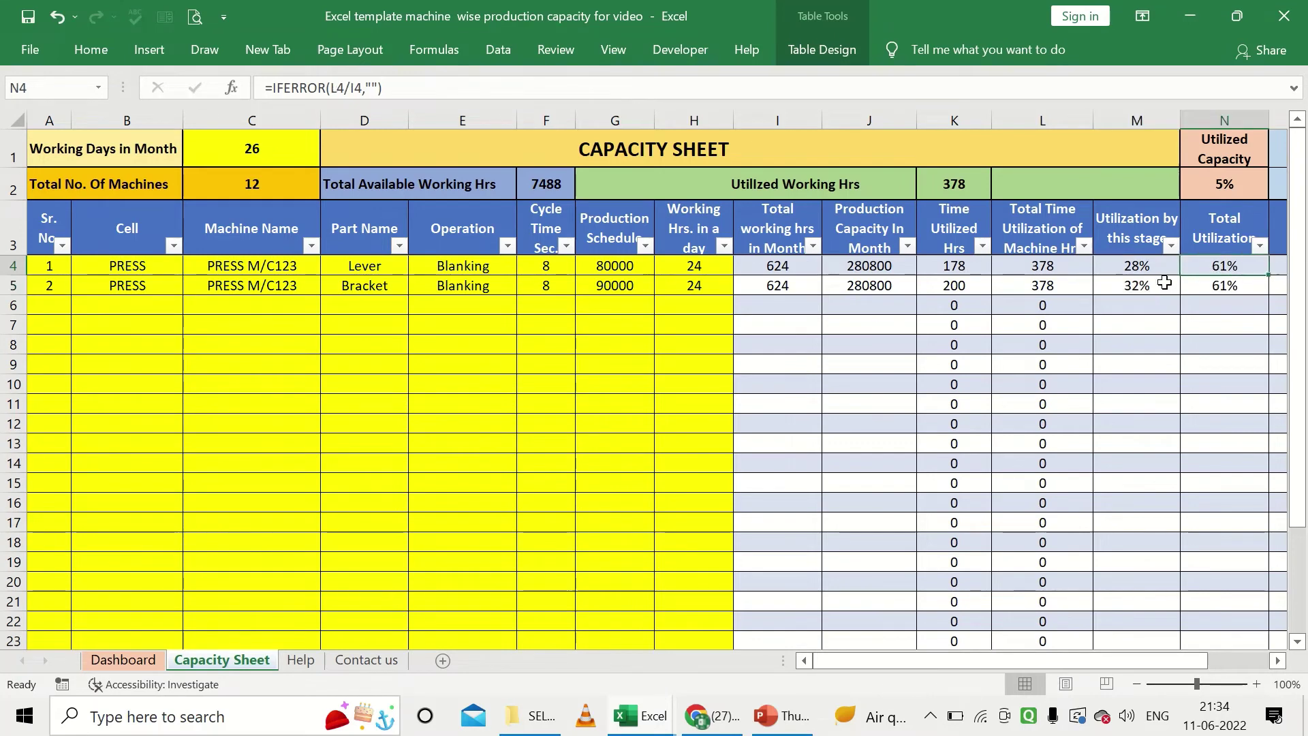
{"action": "left_click", "coordinate": [978, 267]}
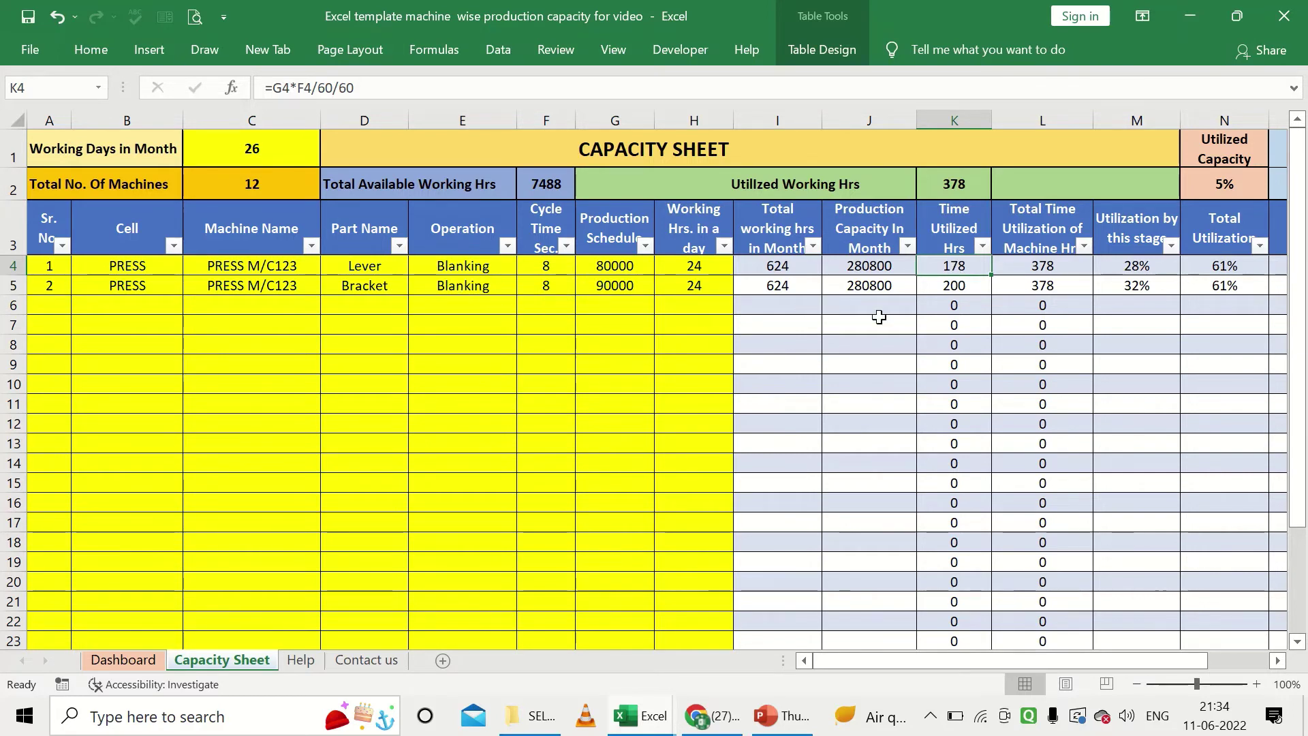
{"action": "left_click", "coordinate": [955, 287]}
{"action": "left_click_drag", "start_coordinate": [966, 265], "coordinate": [965, 285]}
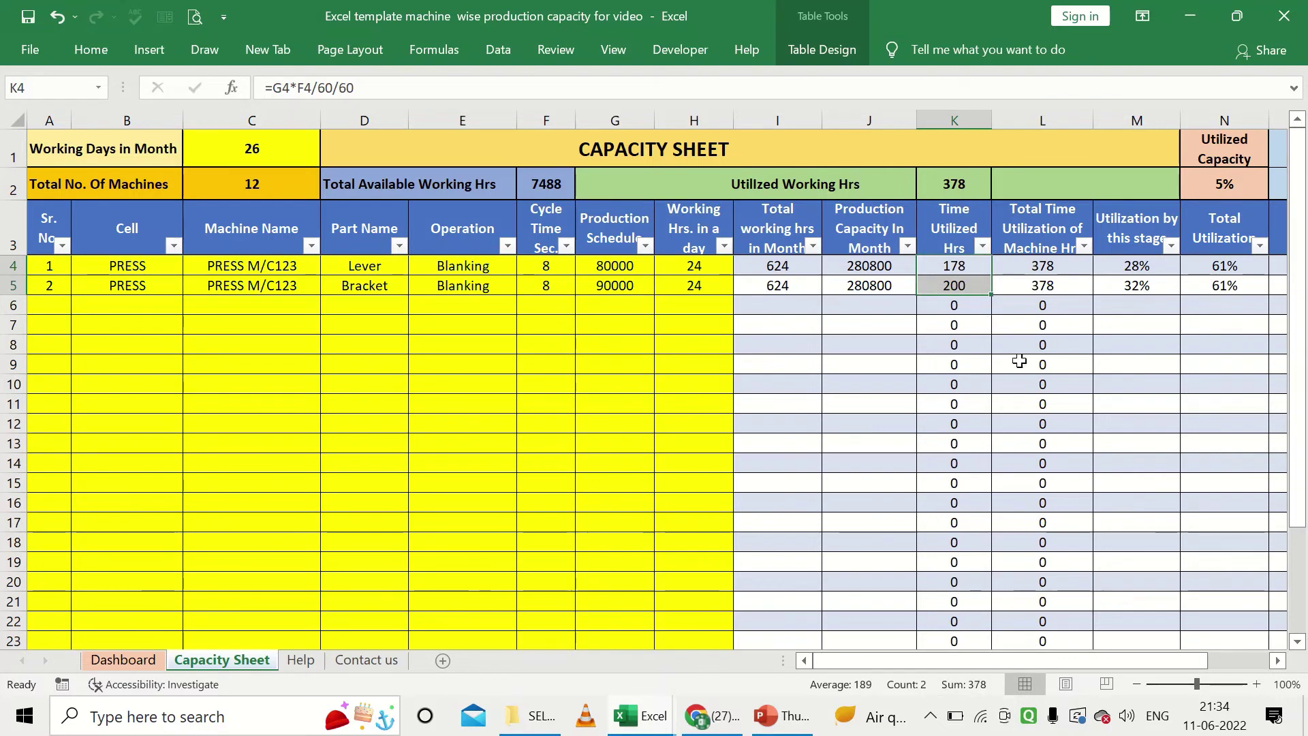
{"action": "left_click", "coordinate": [1053, 270]}
{"action": "left_click", "coordinate": [1056, 280]}
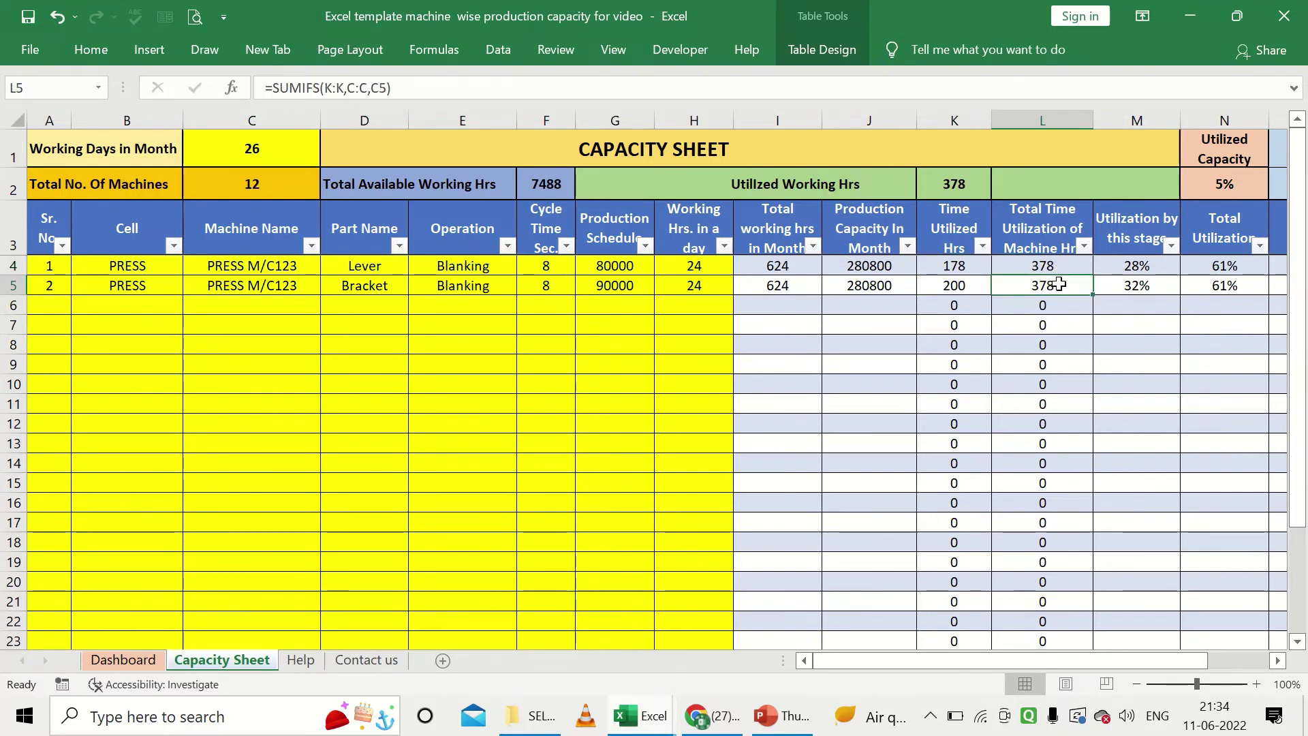
{"action": "key", "text": "Right"}
{"action": "key", "text": "Right"}
{"action": "scroll", "coordinate": [1113, 298], "scroll_direction": "right", "scroll_amount": 2}
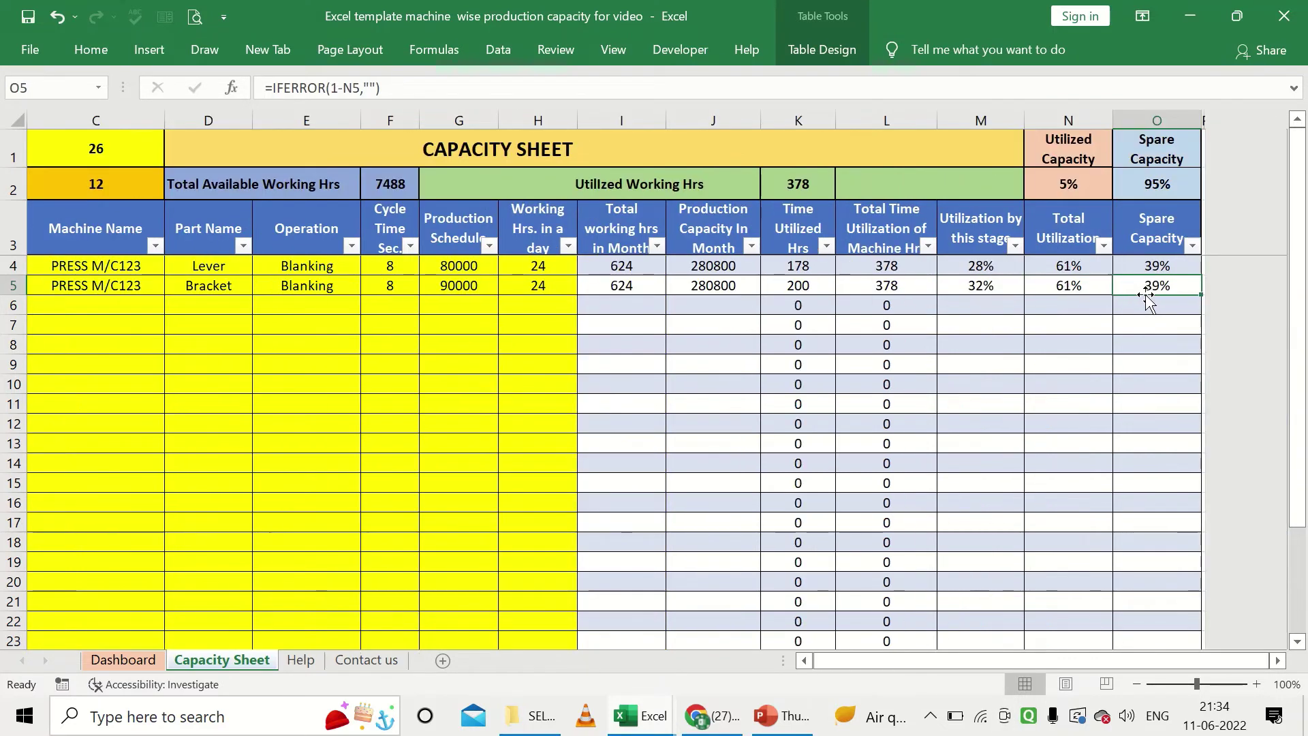
{"action": "key", "text": "Left"}
{"action": "key", "text": "Left"}
{"action": "key", "text": "Left"}
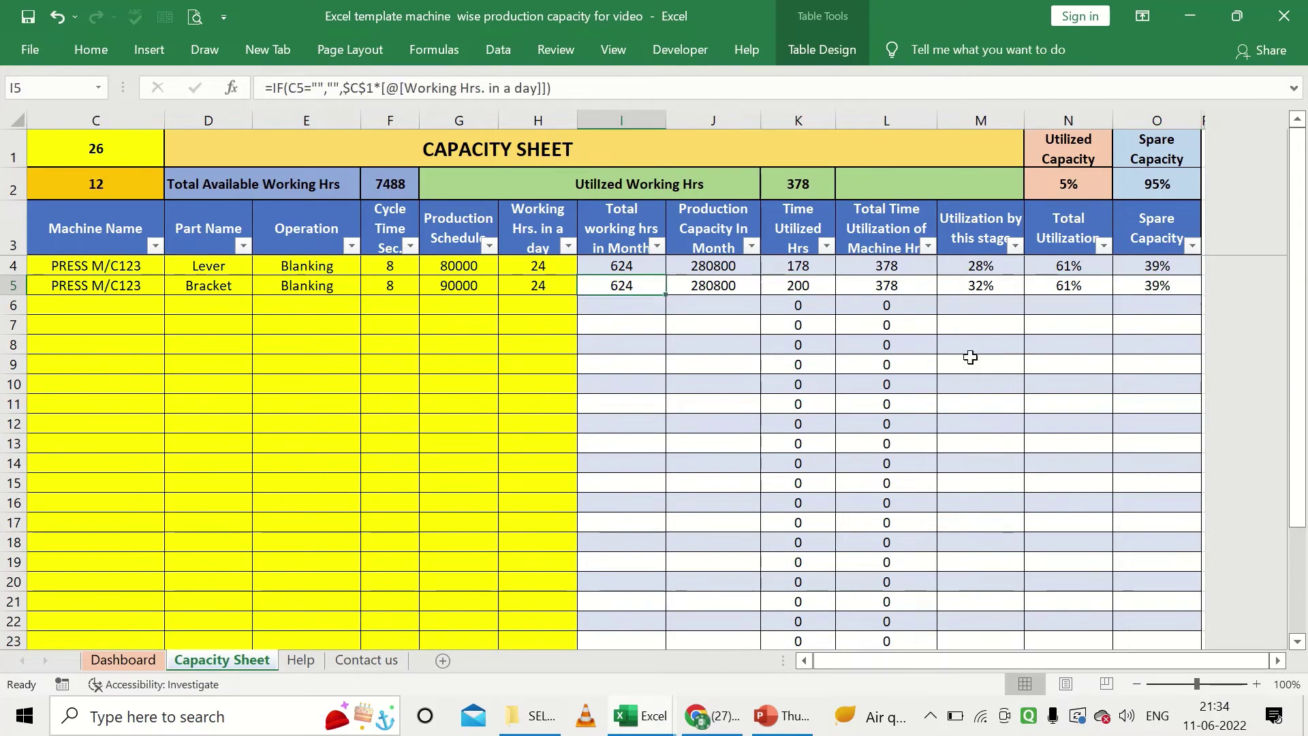
{"action": "key", "text": "Left"}
{"action": "key", "text": "Left"}
{"action": "key", "text": "Left"}
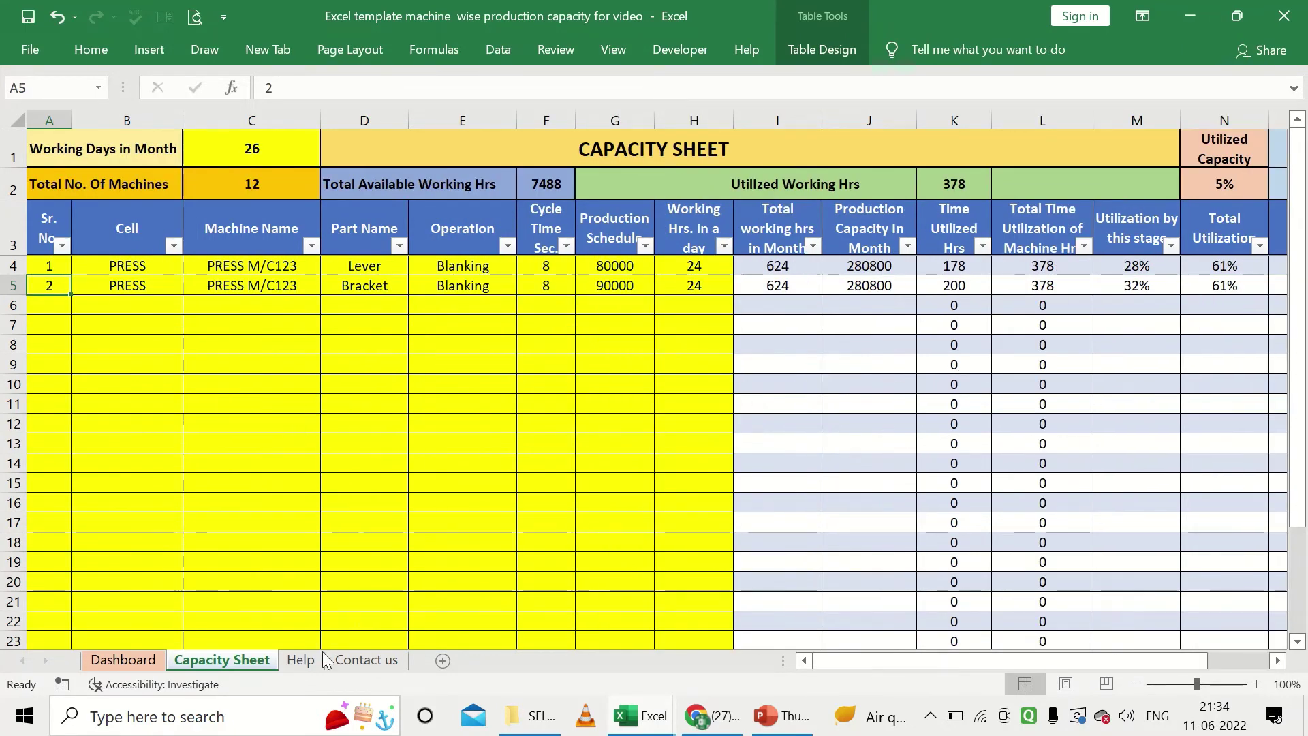
{"action": "left_click", "coordinate": [128, 660]}
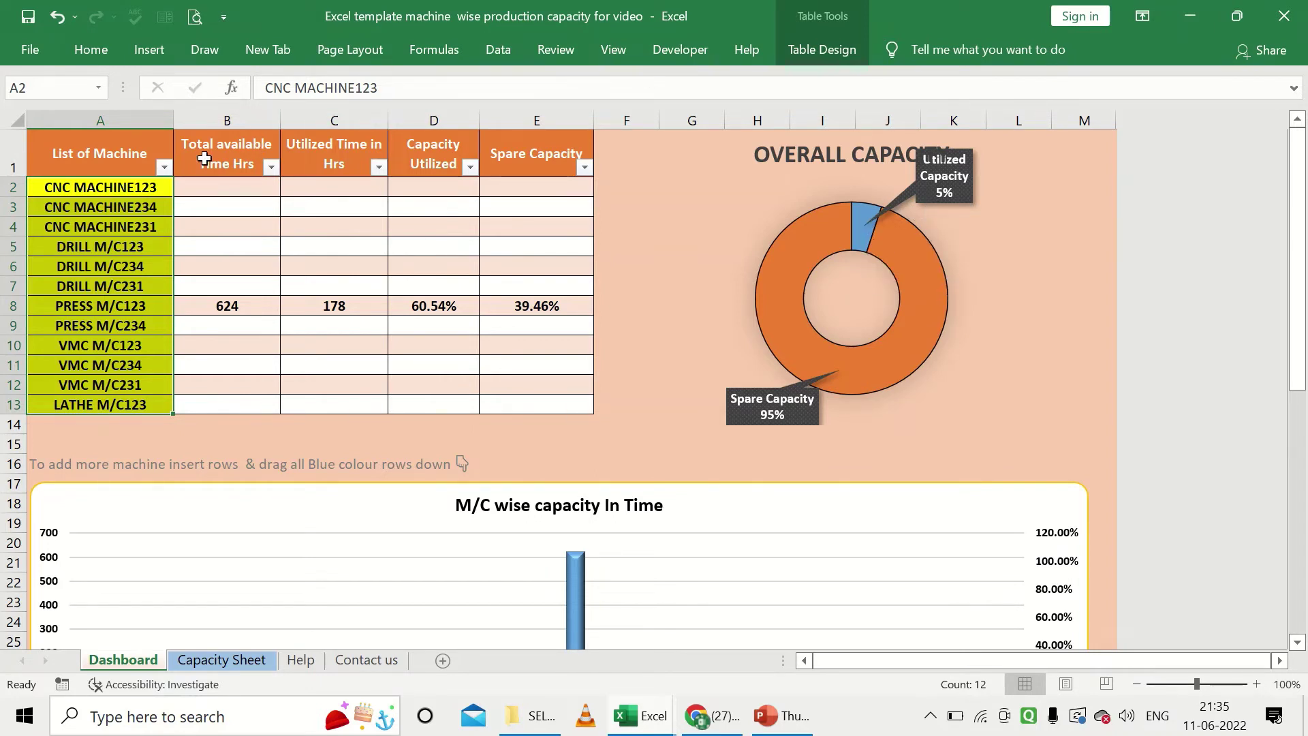
Review the Dashboard's PRESS M/C123 figures in row 8 and its spare capacity formula, then scroll to the charts.
{"action": "left_click", "coordinate": [166, 185]}
{"action": "left_click_drag", "start_coordinate": [100, 365], "coordinate": [100, 404]}
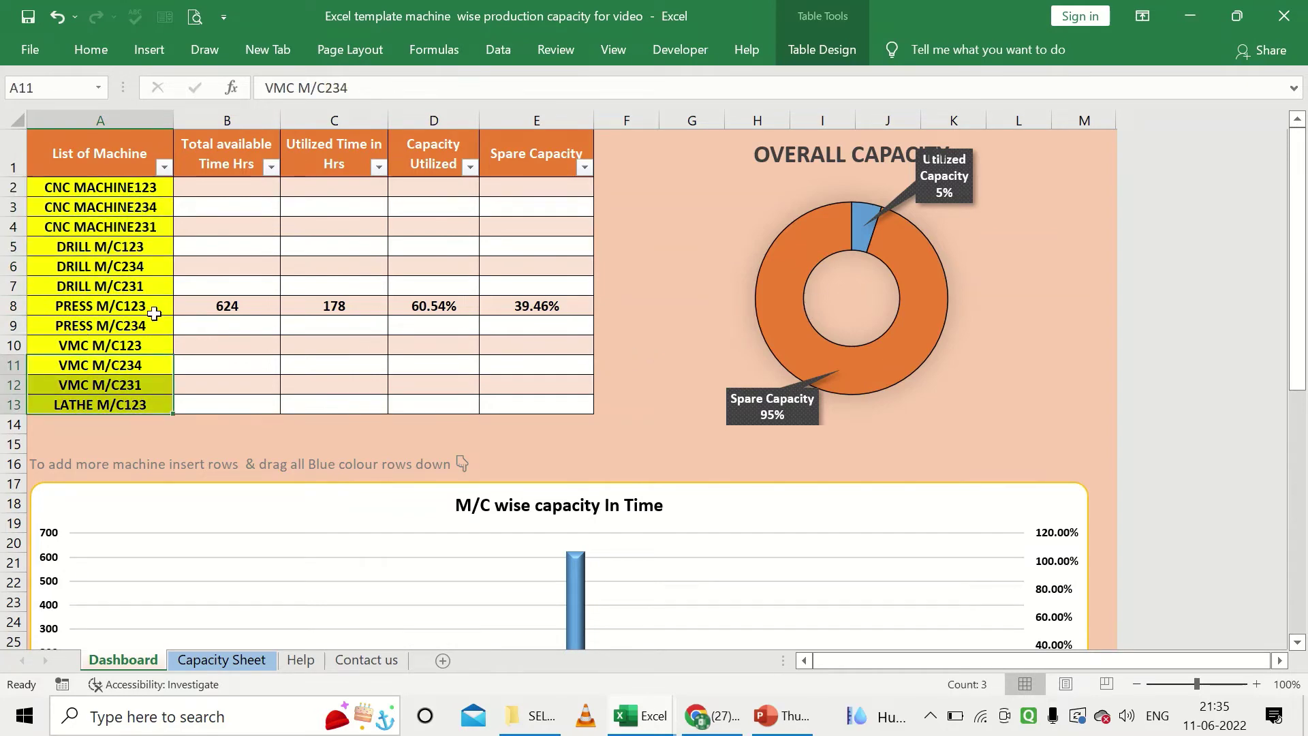
{"action": "left_click_drag", "start_coordinate": [202, 308], "coordinate": [532, 310]}
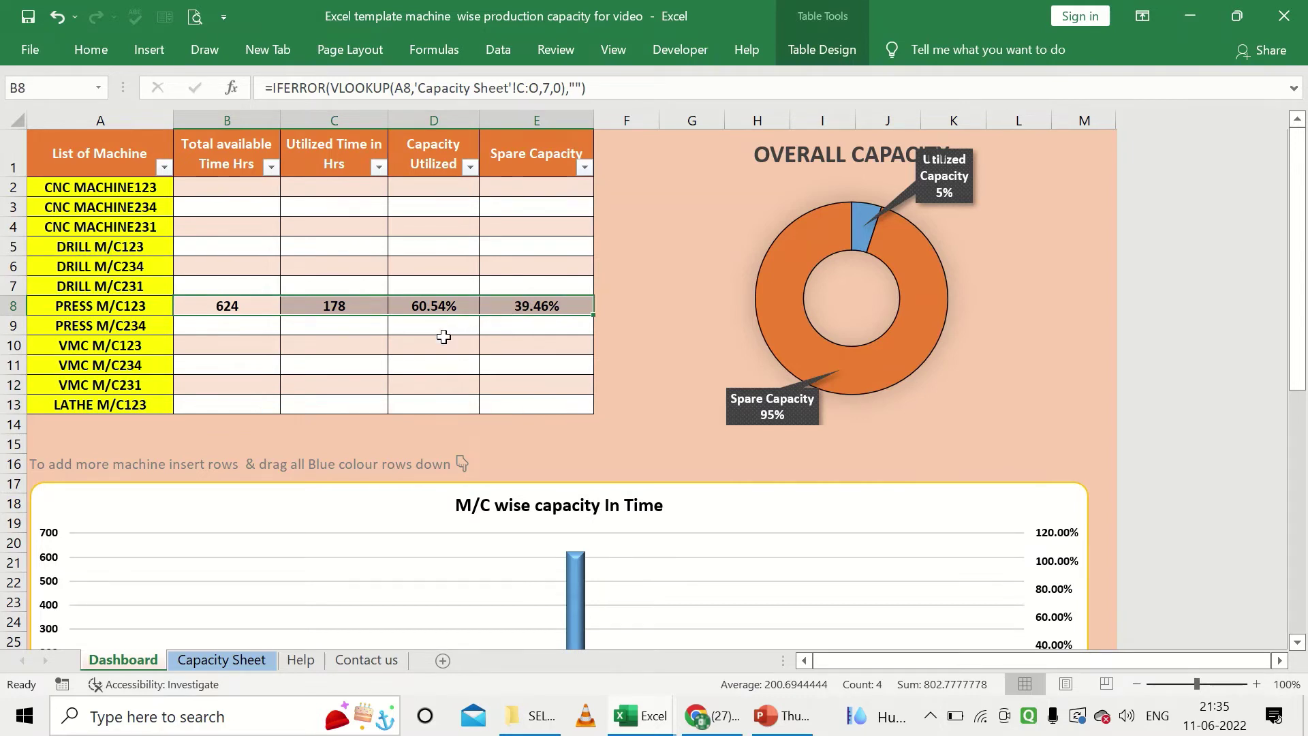
{"action": "left_click", "coordinate": [562, 329]}
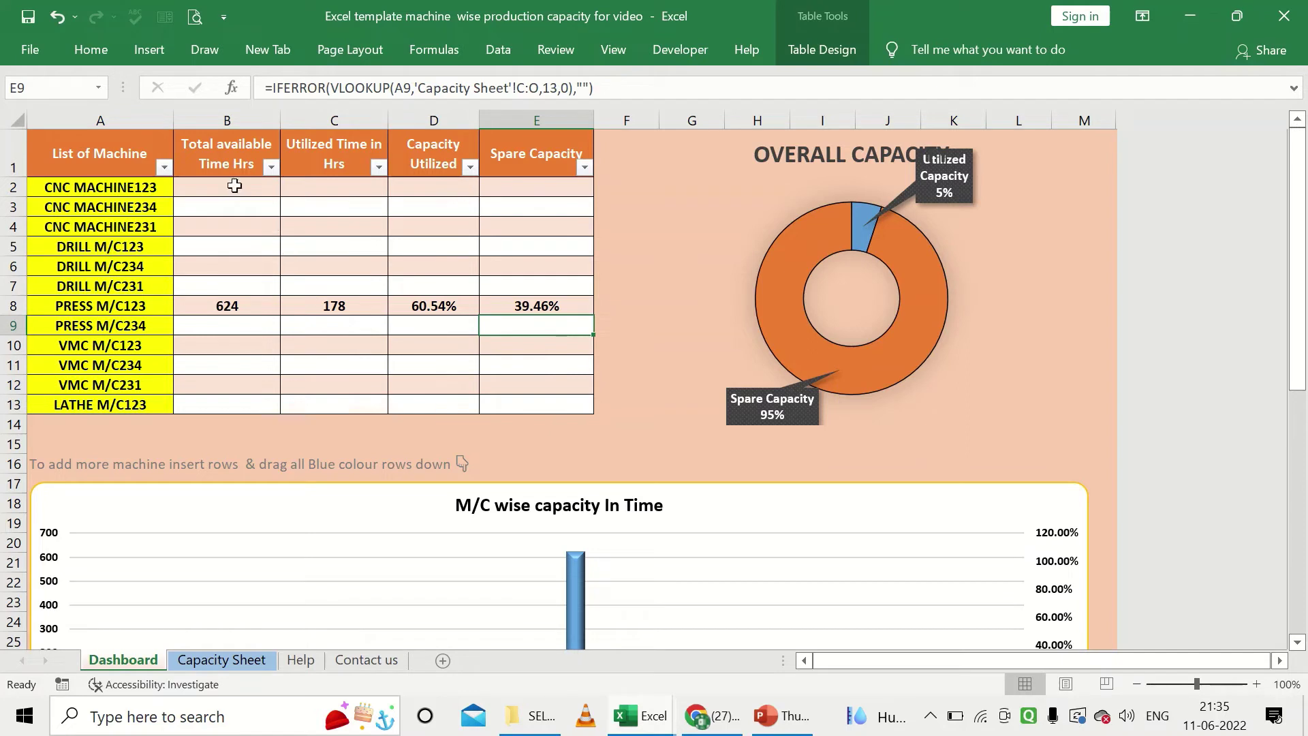
{"action": "left_click_drag", "start_coordinate": [232, 184], "coordinate": [498, 272]}
{"action": "left_click_drag", "start_coordinate": [270, 327], "coordinate": [518, 396]}
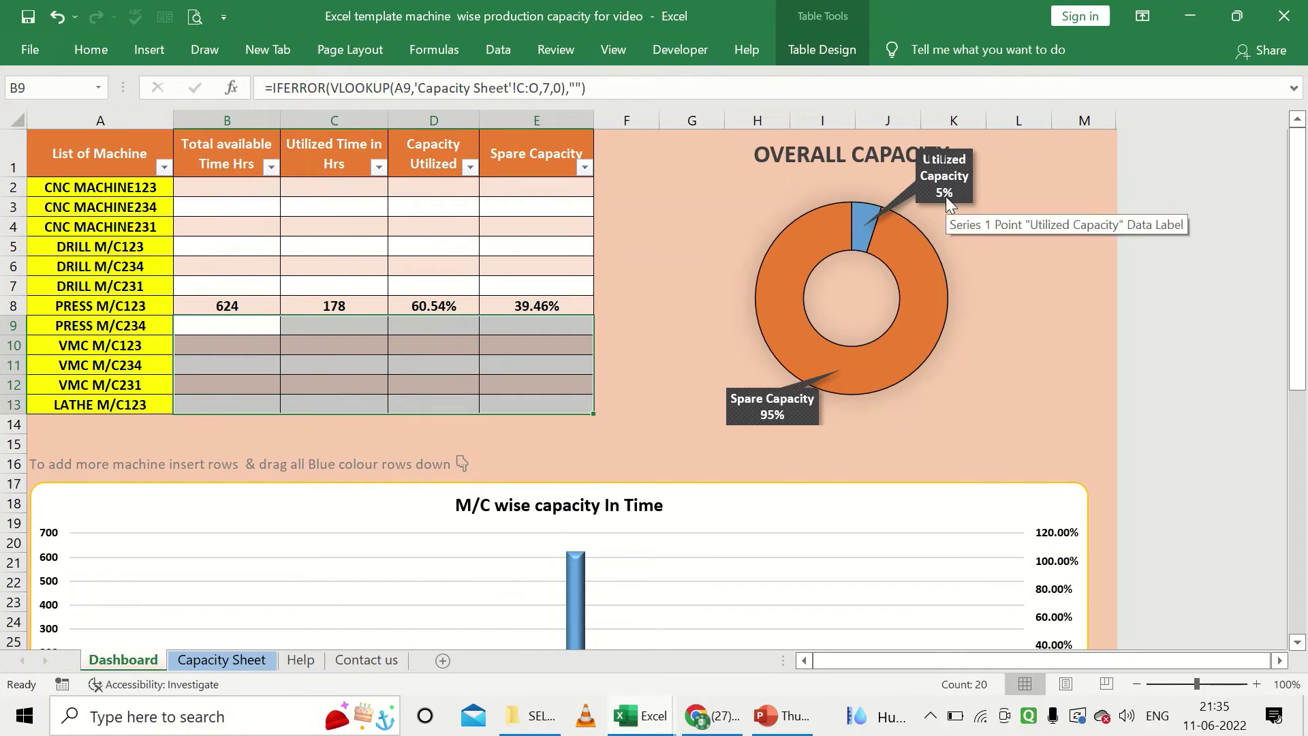
{"action": "left_click_drag", "start_coordinate": [207, 303], "coordinate": [504, 308]}
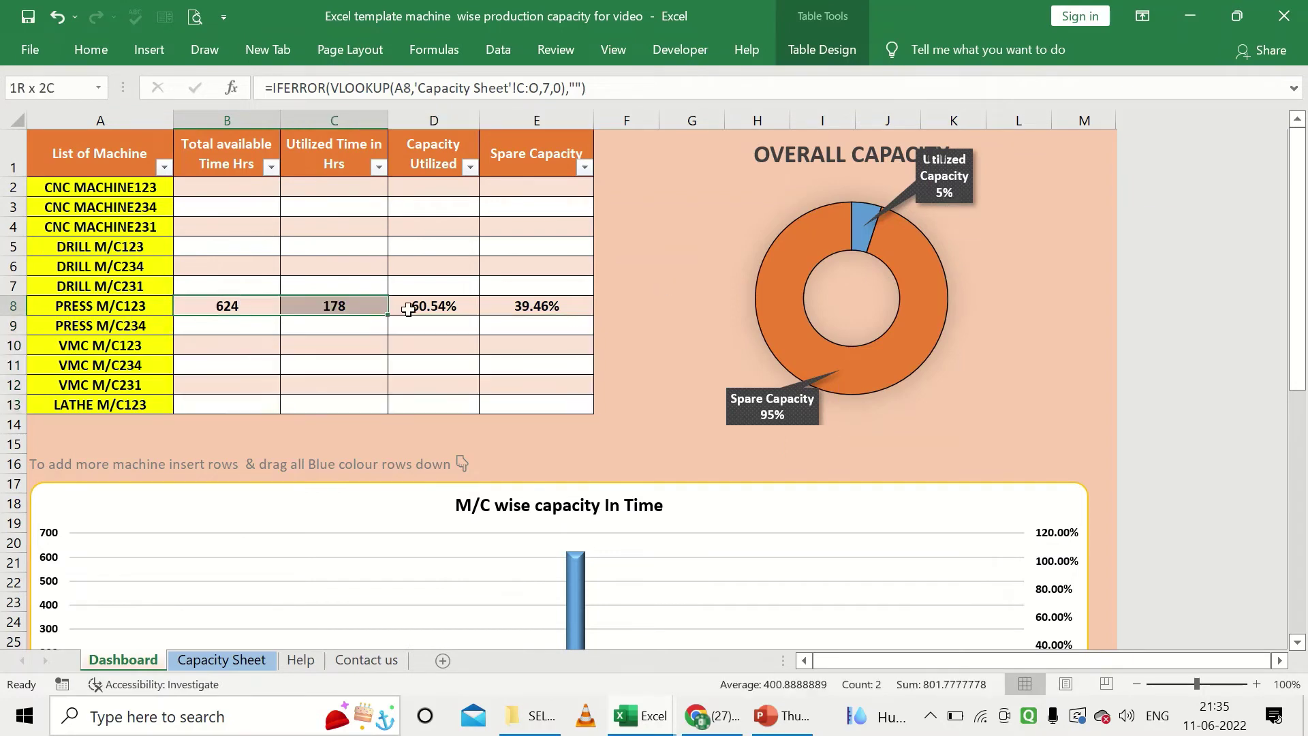
{"action": "left_click", "coordinate": [117, 307]}
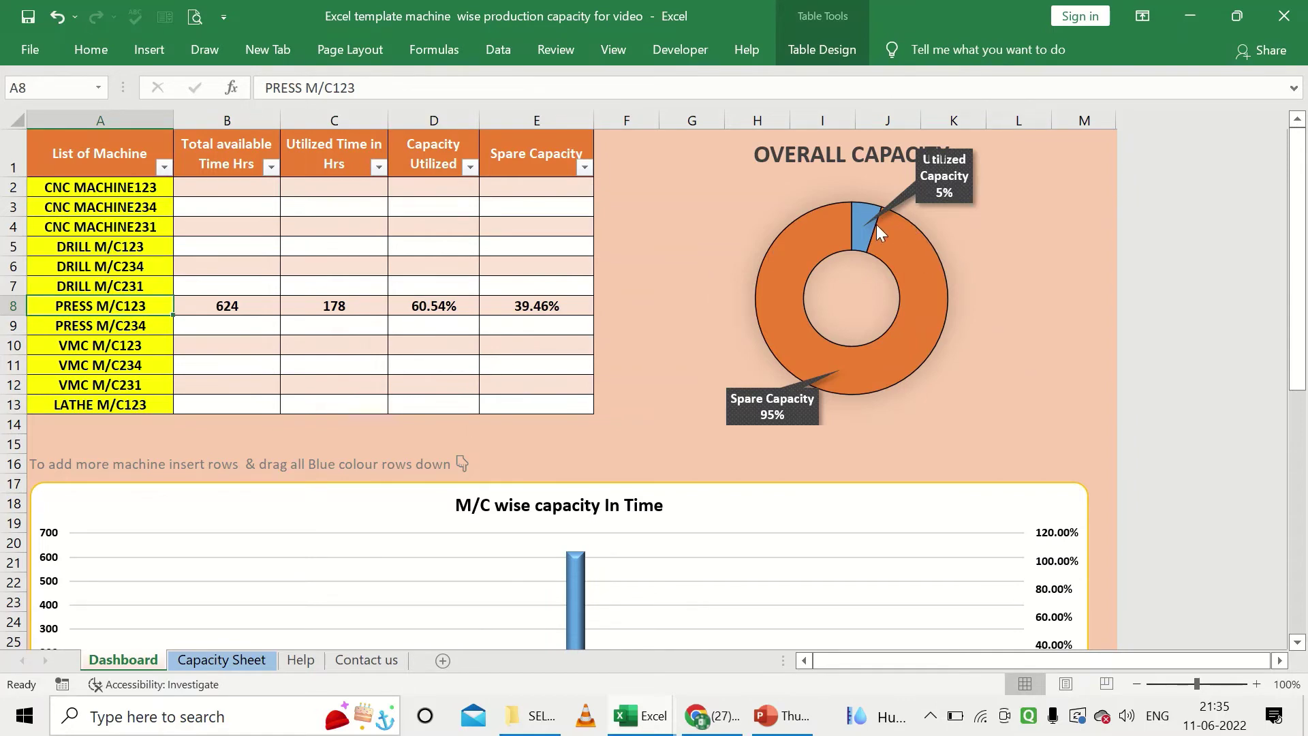
{"action": "scroll", "coordinate": [681, 436], "scroll_direction": "down", "scroll_amount": 3}
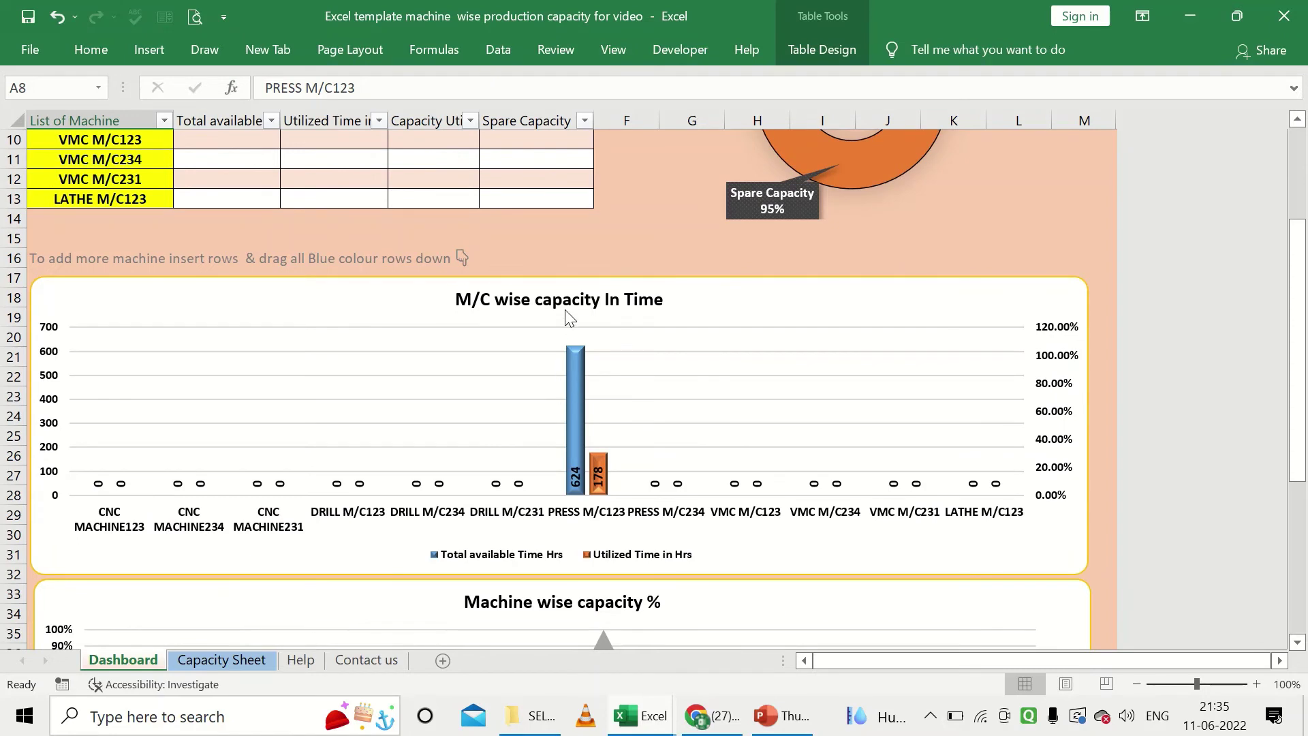
{"action": "scroll", "coordinate": [595, 516], "scroll_direction": "down", "scroll_amount": 1}
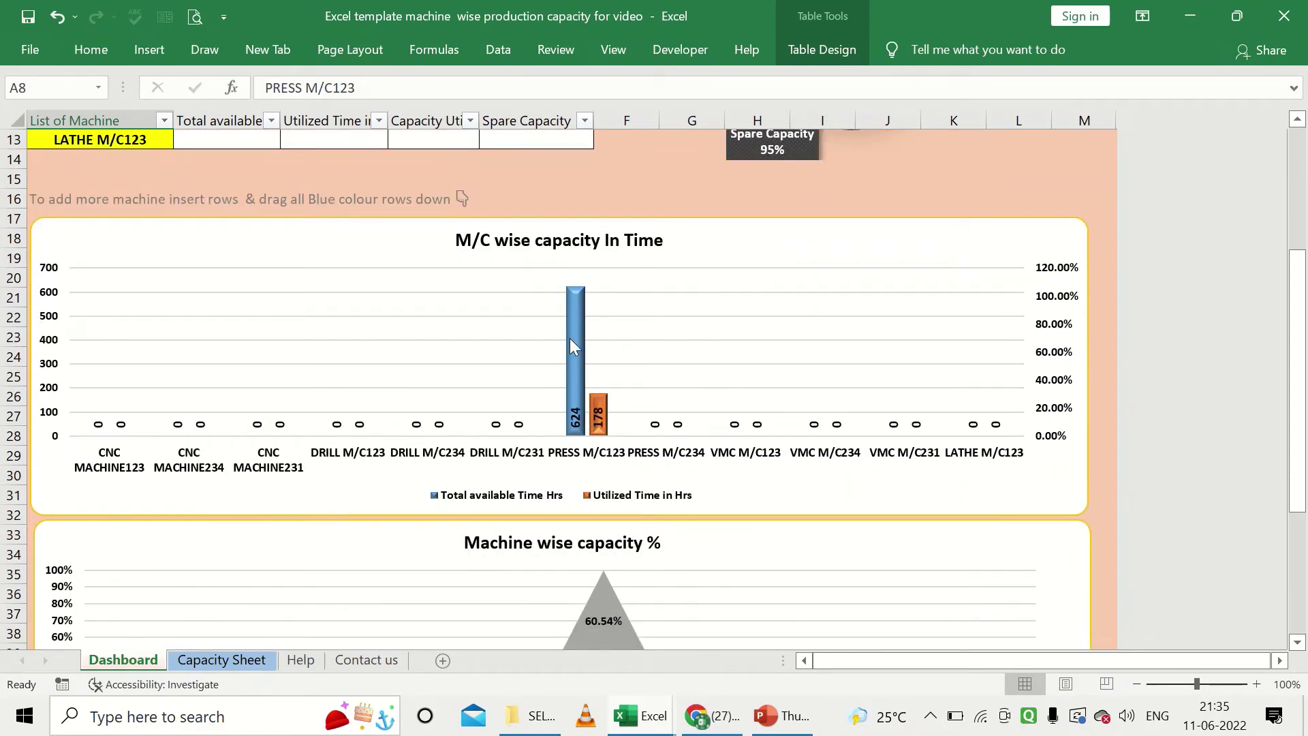
Glance at the Capacity Sheet, then return to the Dashboard's M/C wise capacity In Time chart.
{"action": "left_click", "coordinate": [222, 660]}
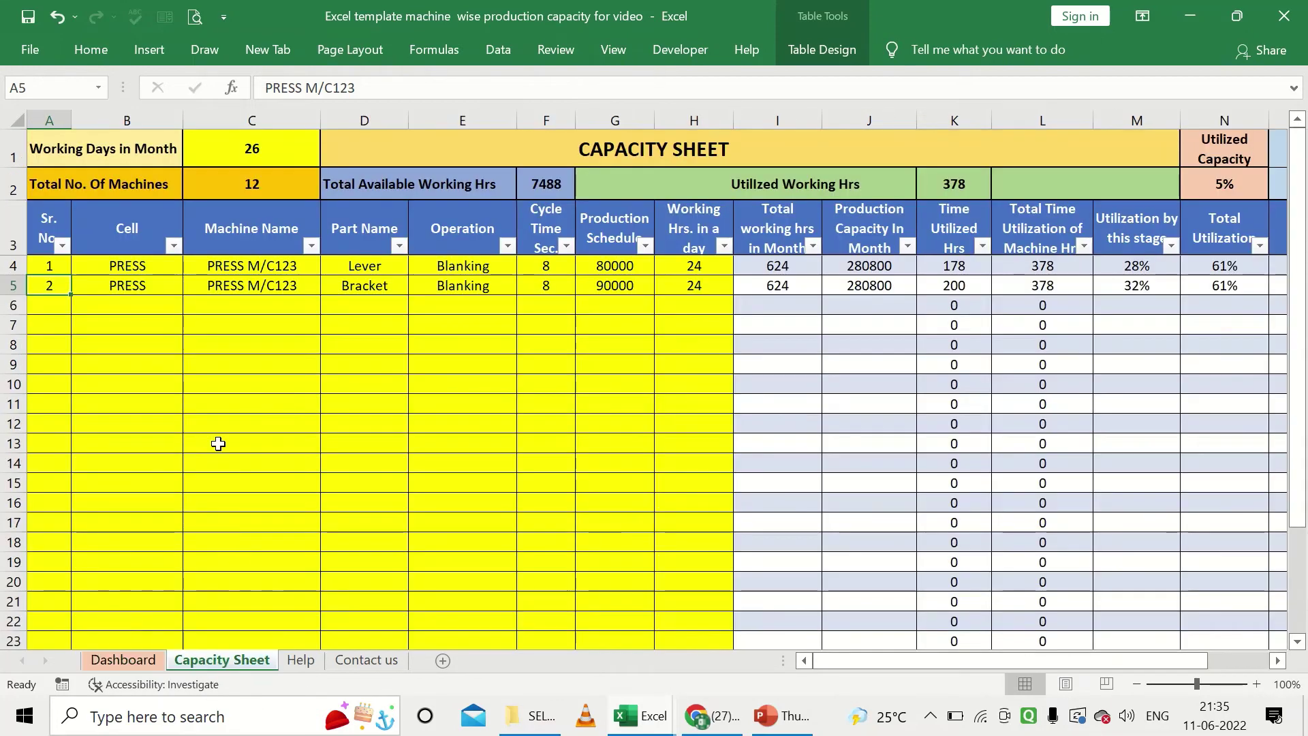
{"action": "left_click", "coordinate": [122, 659]}
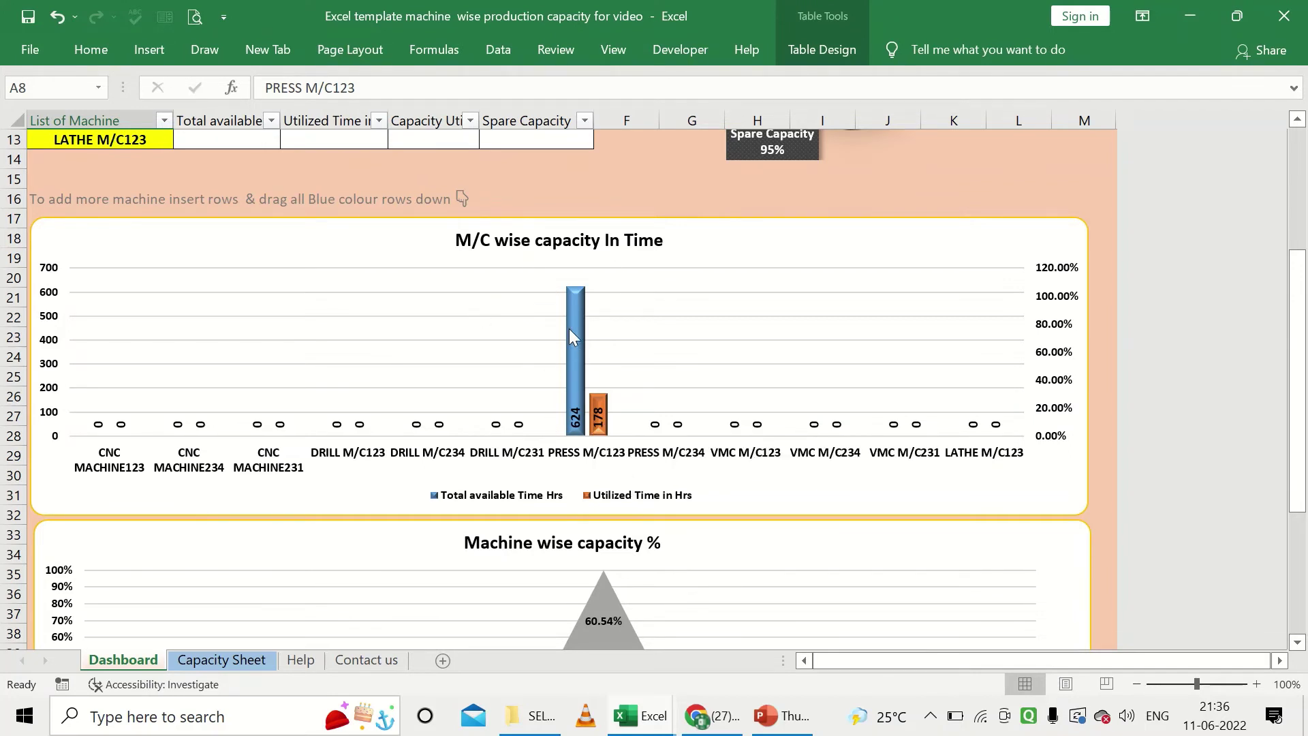
Scroll the Dashboard and inspect the VLOOKUP formulas for Capacity Utilized (D8) and Spare Capacity (E8).
{"action": "scroll", "coordinate": [551, 415], "scroll_direction": "down", "scroll_amount": 3}
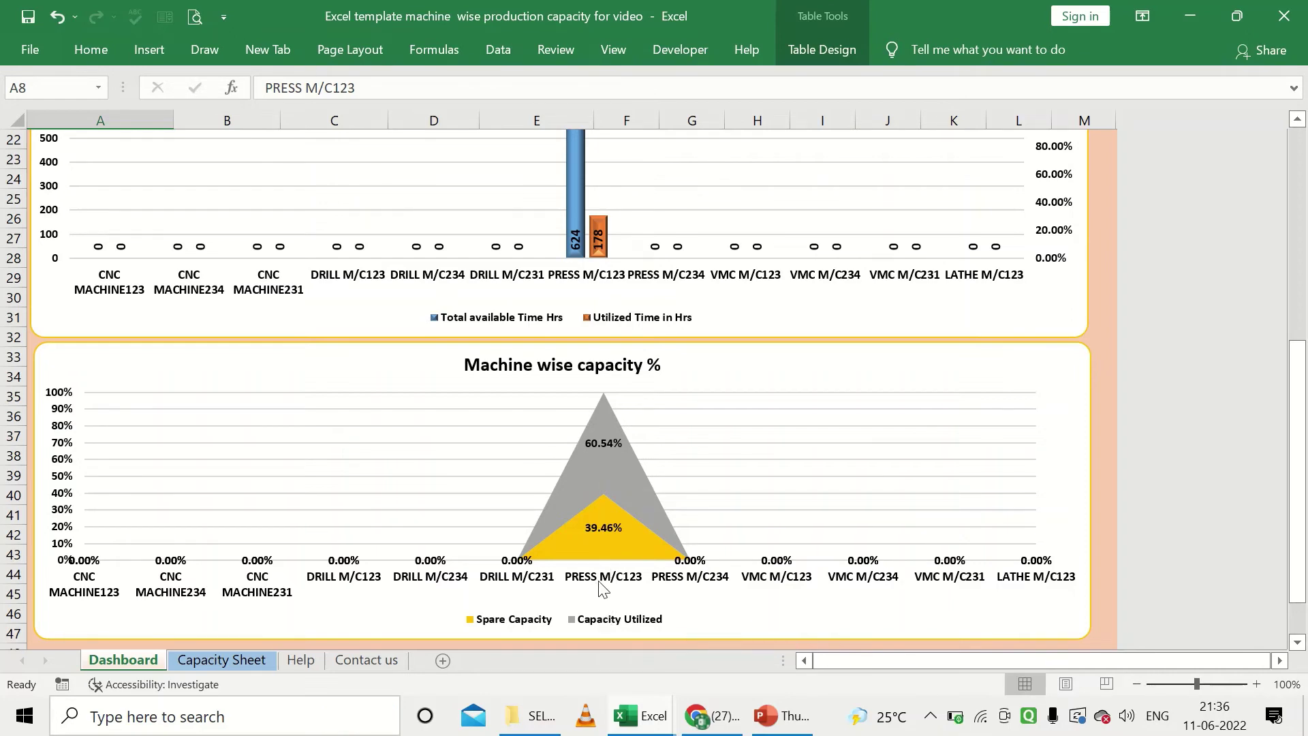
{"action": "scroll", "coordinate": [598, 588], "scroll_direction": "up", "scroll_amount": 4}
{"action": "scroll", "coordinate": [598, 587], "scroll_direction": "up", "scroll_amount": 1}
{"action": "scroll", "coordinate": [598, 587], "scroll_direction": "up", "scroll_amount": 2}
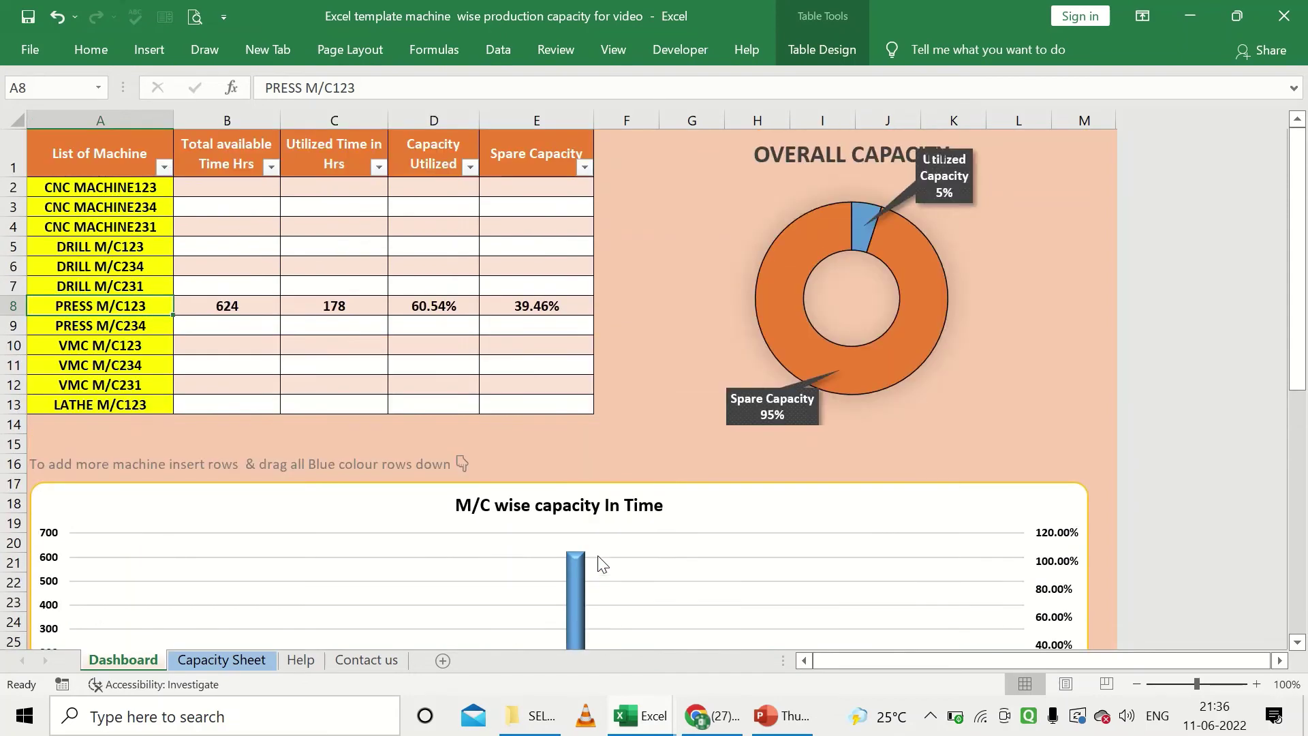
{"action": "left_click", "coordinate": [439, 306]}
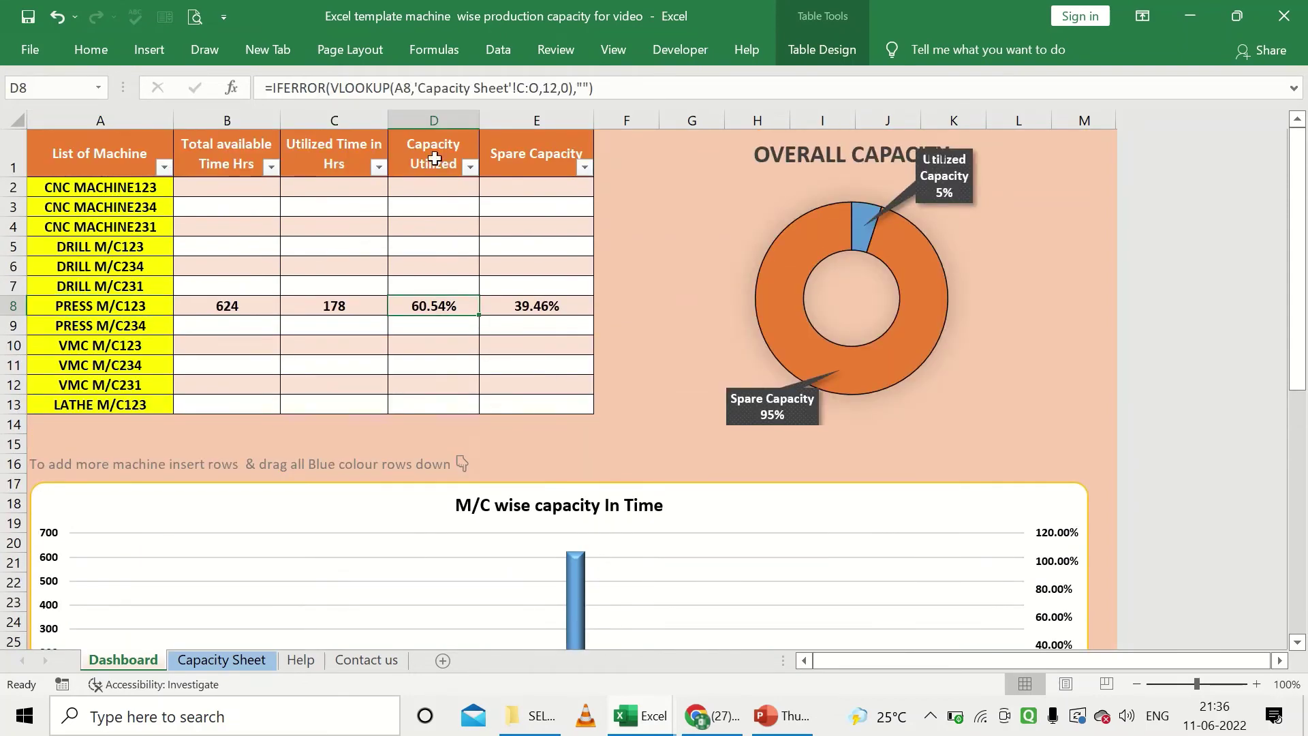
{"action": "left_click", "coordinate": [545, 308]}
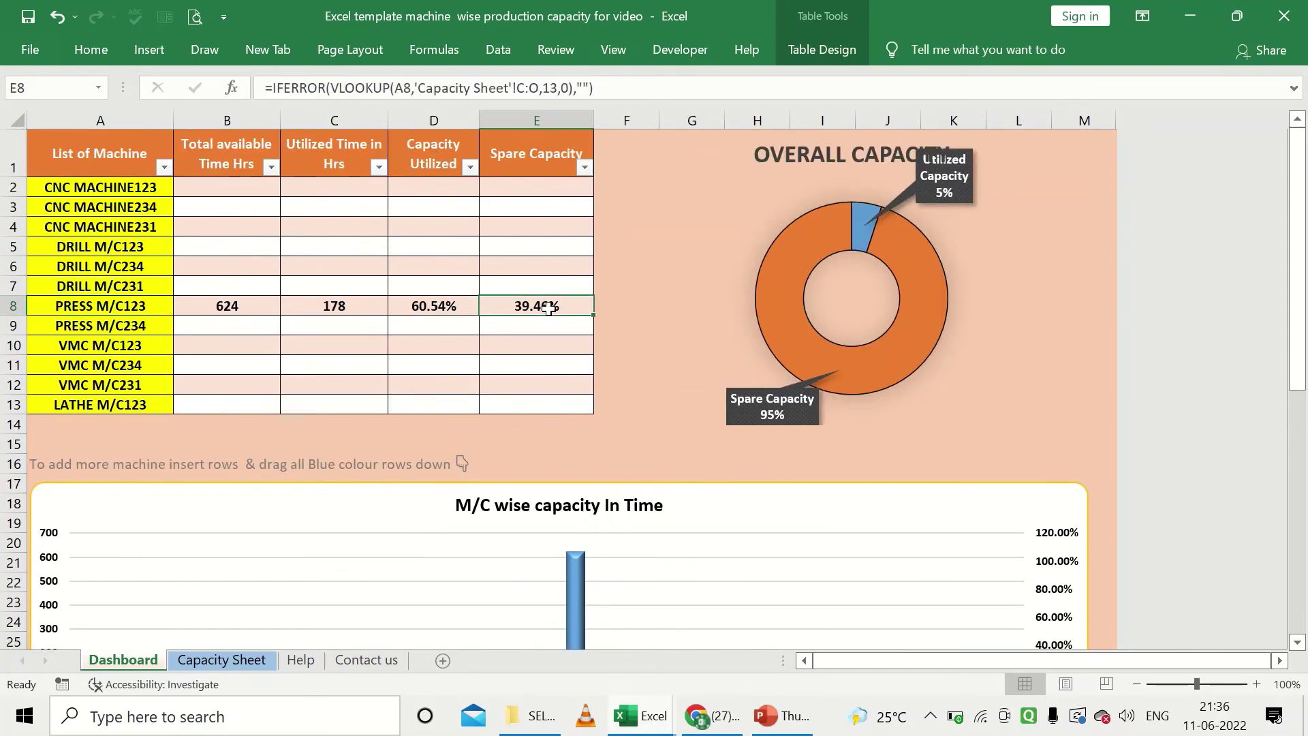
{"action": "scroll", "coordinate": [553, 325], "scroll_direction": "down", "scroll_amount": 2}
{"action": "scroll", "coordinate": [559, 334], "scroll_direction": "up", "scroll_amount": 2}
{"action": "scroll", "coordinate": [568, 344], "scroll_direction": "down", "scroll_amount": 5}
{"action": "scroll", "coordinate": [619, 464], "scroll_direction": "down", "scroll_amount": 2}
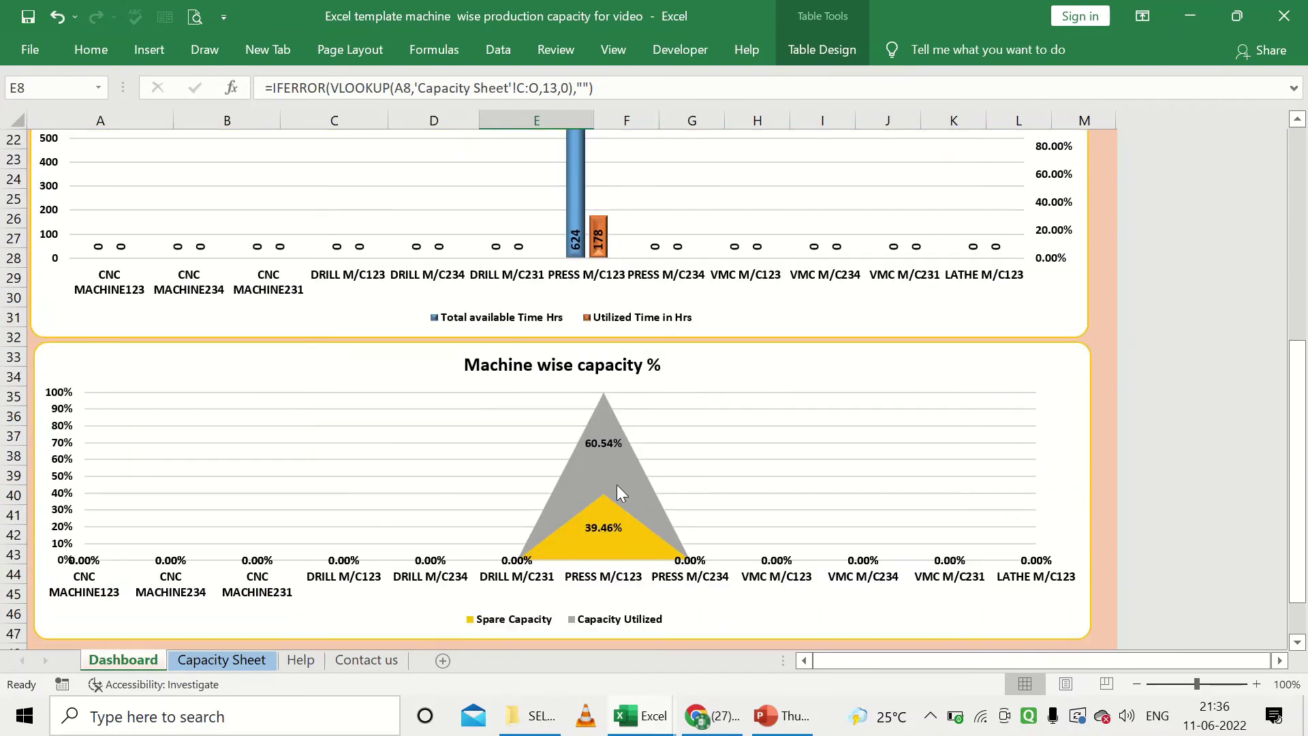
{"action": "scroll", "coordinate": [415, 475], "scroll_direction": "down", "scroll_amount": 1}
{"action": "scroll", "coordinate": [418, 476], "scroll_direction": "up", "scroll_amount": 7}
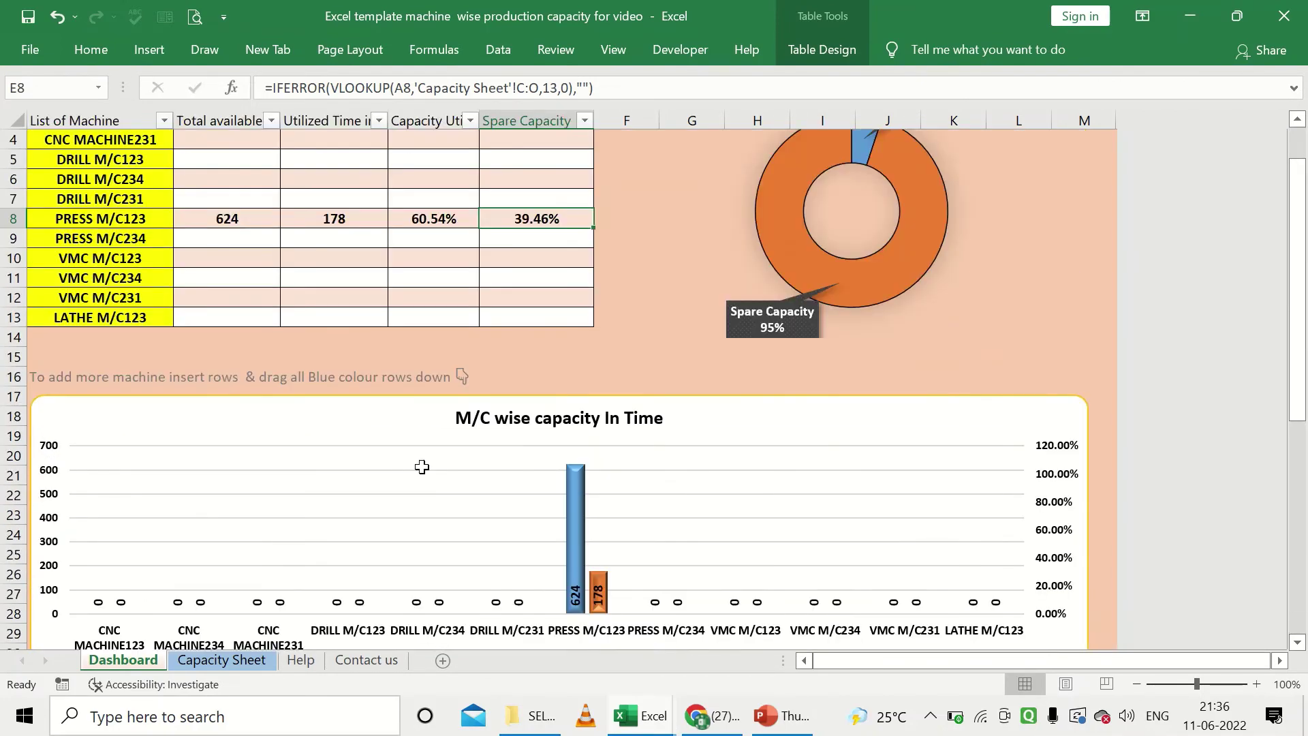
{"action": "scroll", "coordinate": [454, 363], "scroll_direction": "up", "scroll_amount": 1}
Paste the copied machine rows from the other workbook into the Capacity Sheet, then check the Dashboard.
{"action": "left_click", "coordinate": [244, 662]}
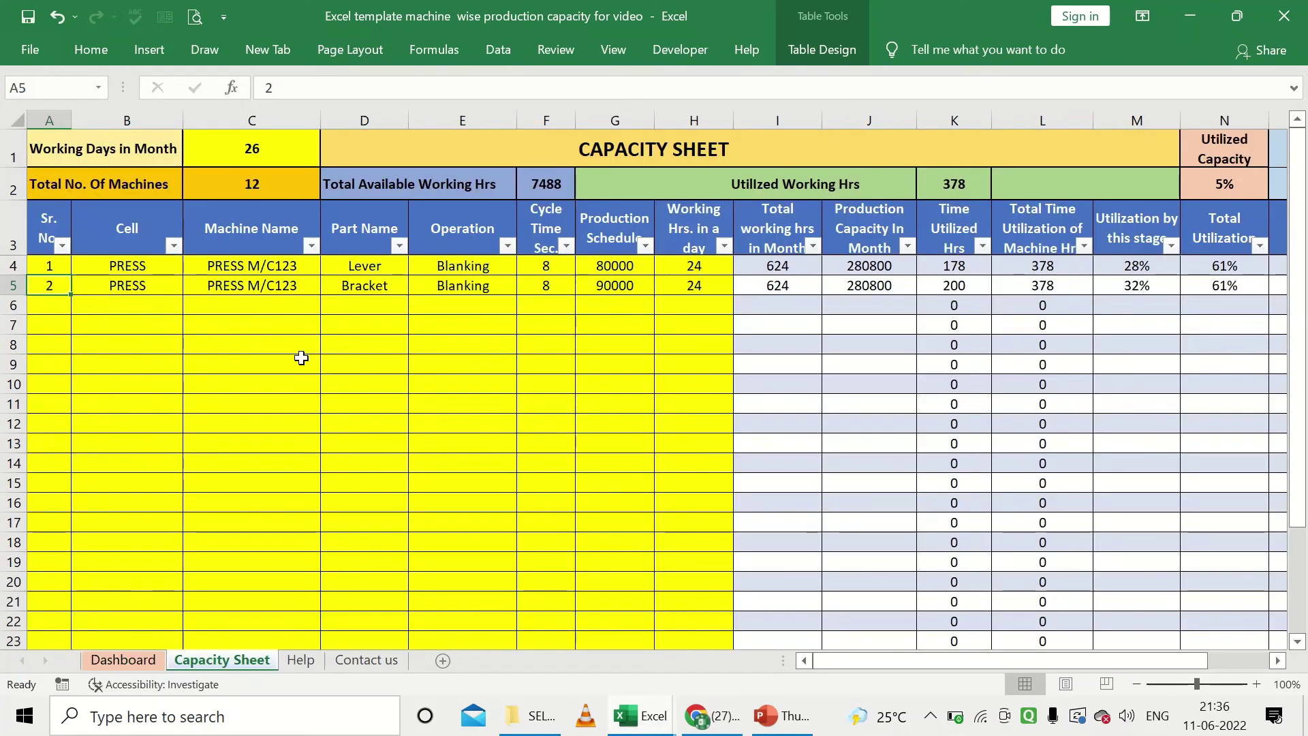
{"action": "left_click", "coordinate": [630, 723]}
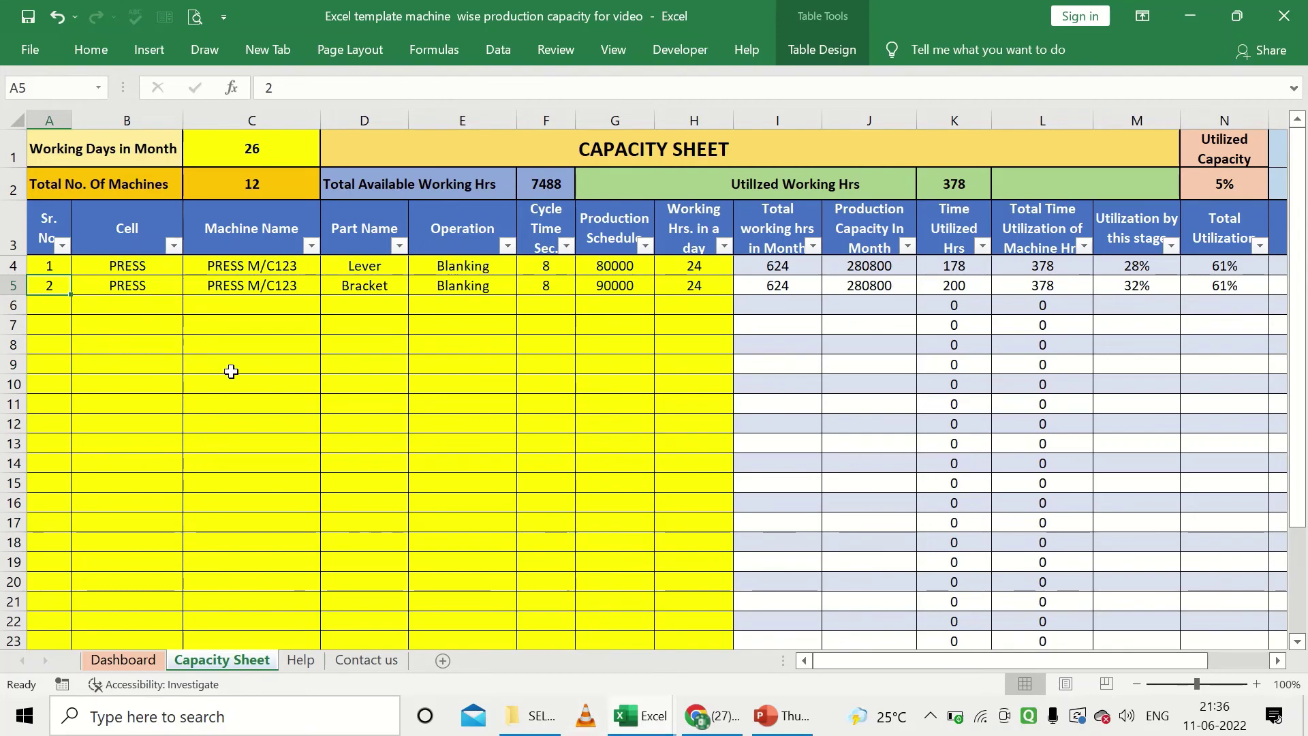
{"action": "key", "text": "ctrl+v"}
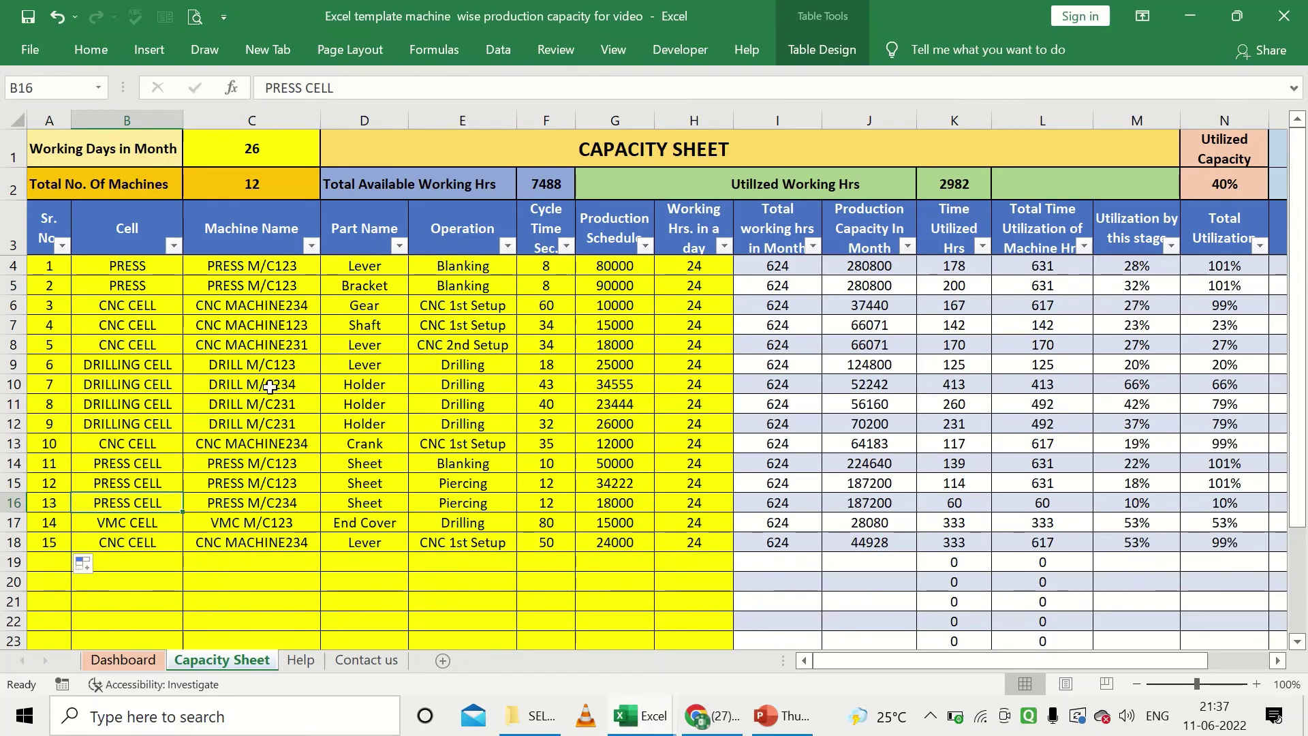
{"action": "scroll", "coordinate": [368, 436], "scroll_direction": "down", "scroll_amount": 1}
{"action": "scroll", "coordinate": [422, 470], "scroll_direction": "up", "scroll_amount": 1}
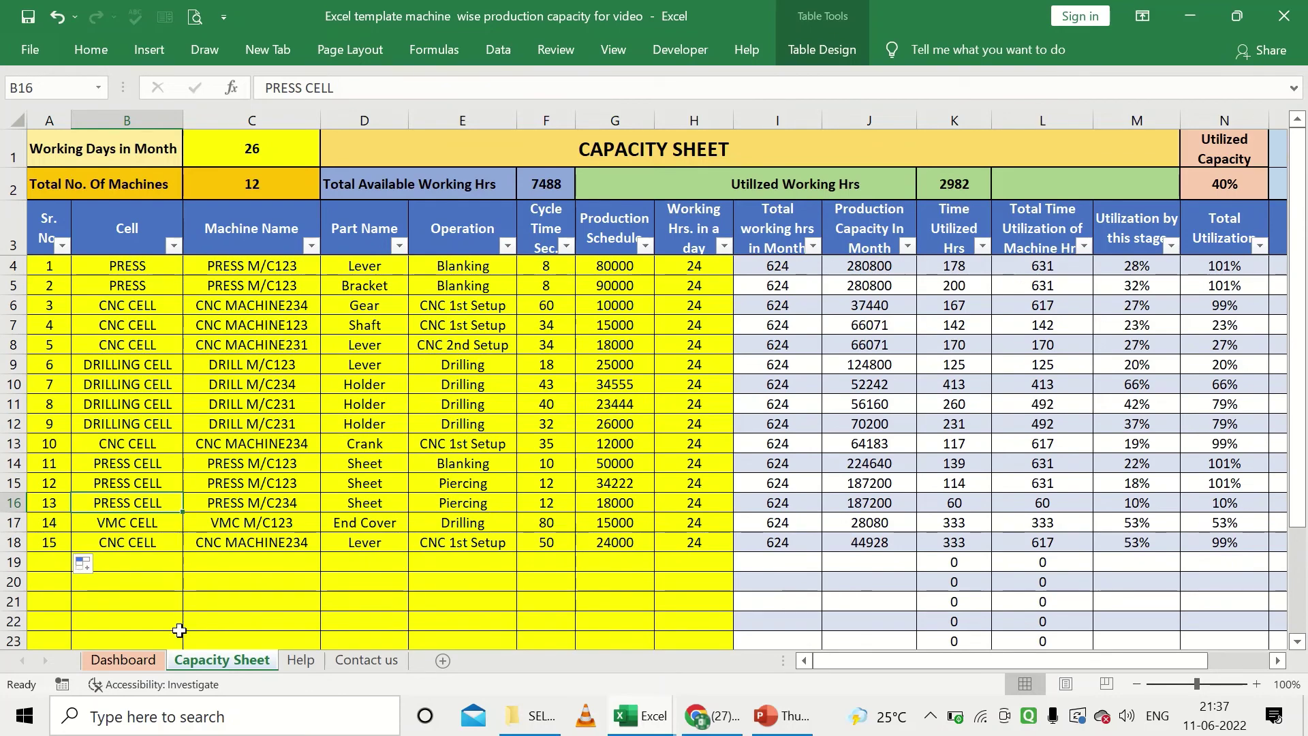
{"action": "left_click", "coordinate": [147, 662]}
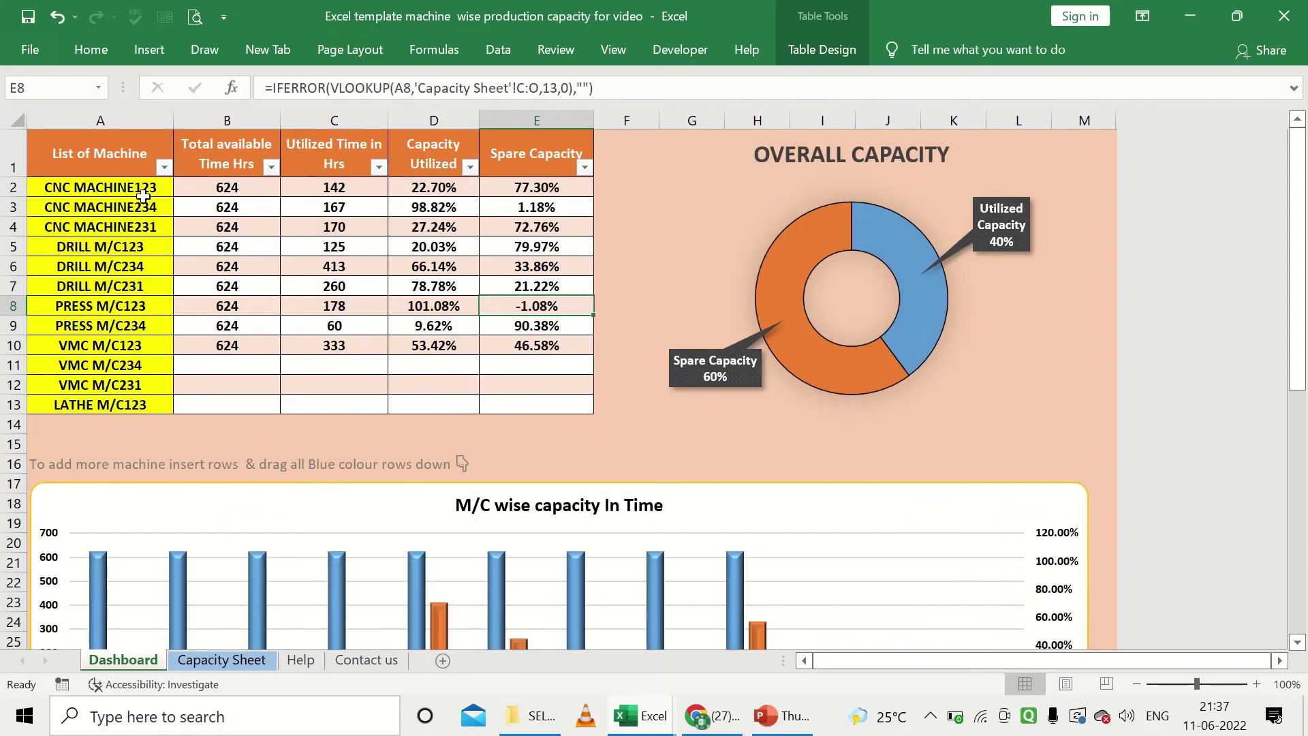
{"action": "mouse_move", "coordinate": [143, 192]}
{"action": "left_mouse_down"}
{"action": "mouse_move", "coordinate": [122, 306]}
{"action": "mouse_move", "coordinate": [145, 231]}
{"action": "mouse_move", "coordinate": [147, 346]}
{"action": "left_mouse_up"}
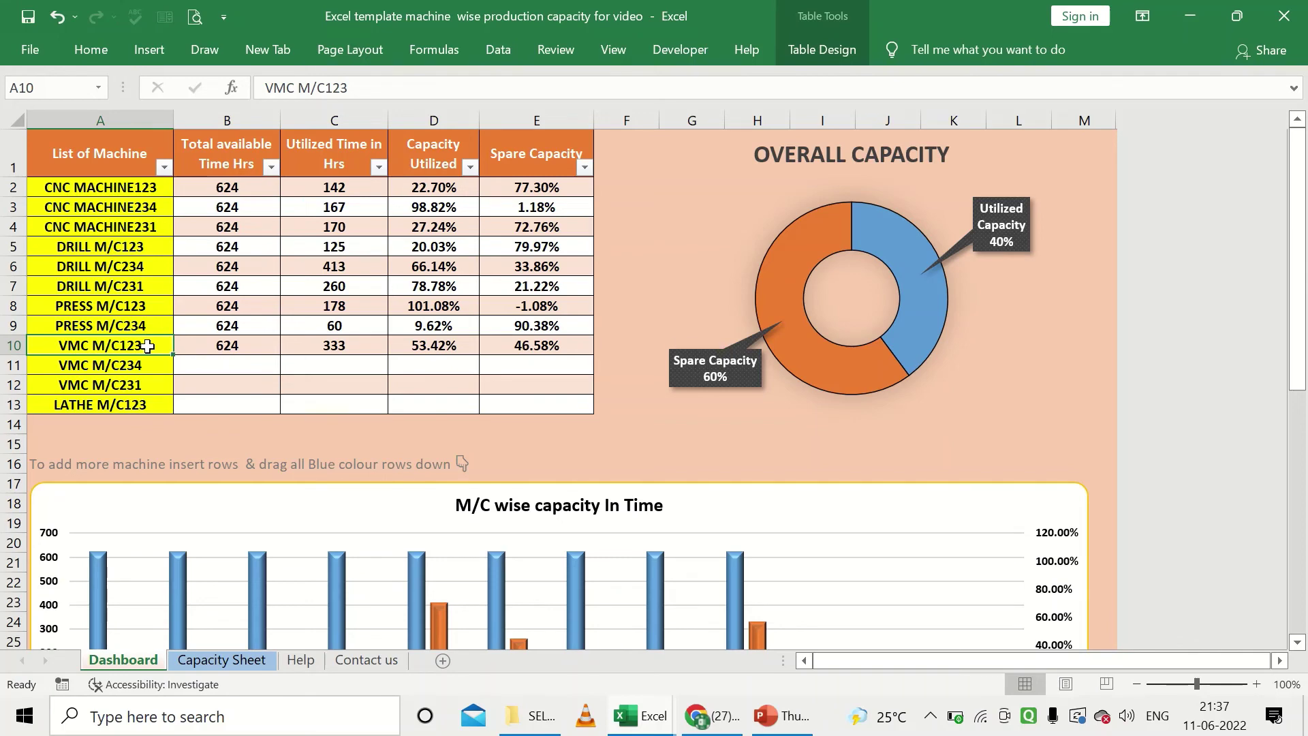
{"action": "left_click", "coordinate": [260, 657]}
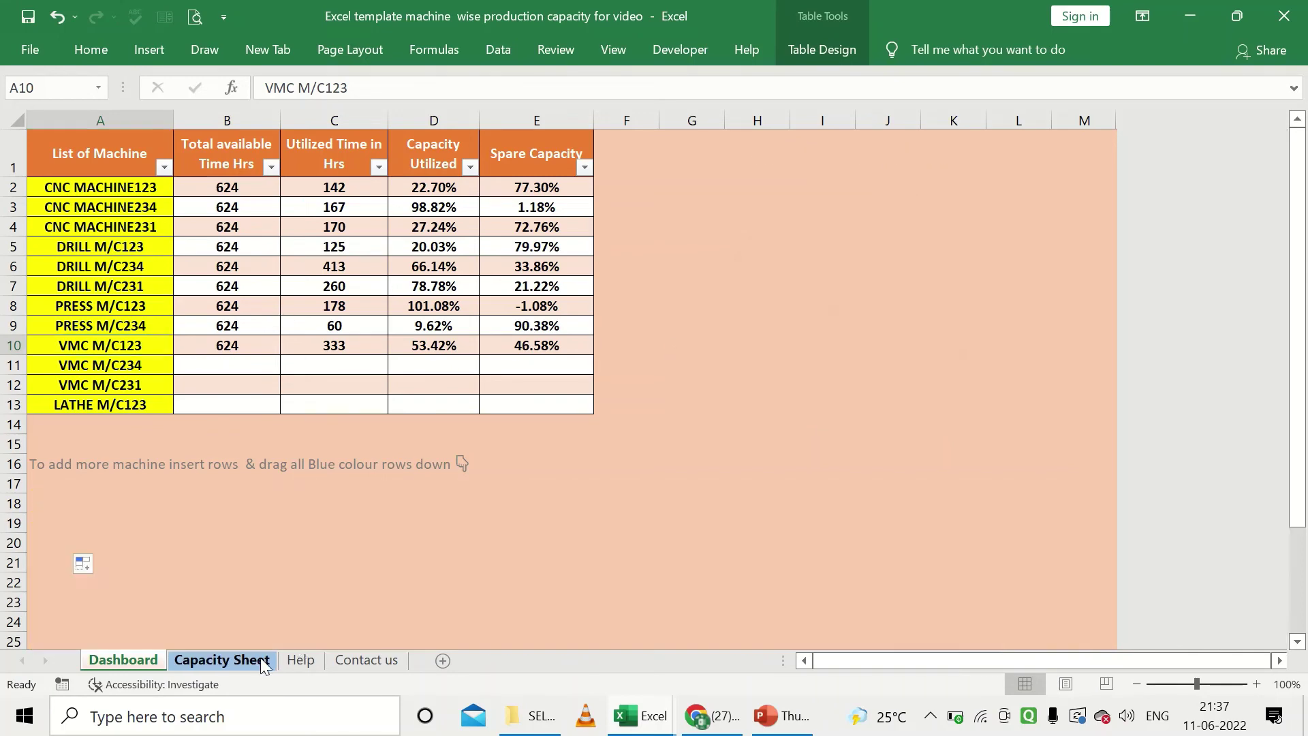
{"action": "left_click", "coordinate": [123, 660]}
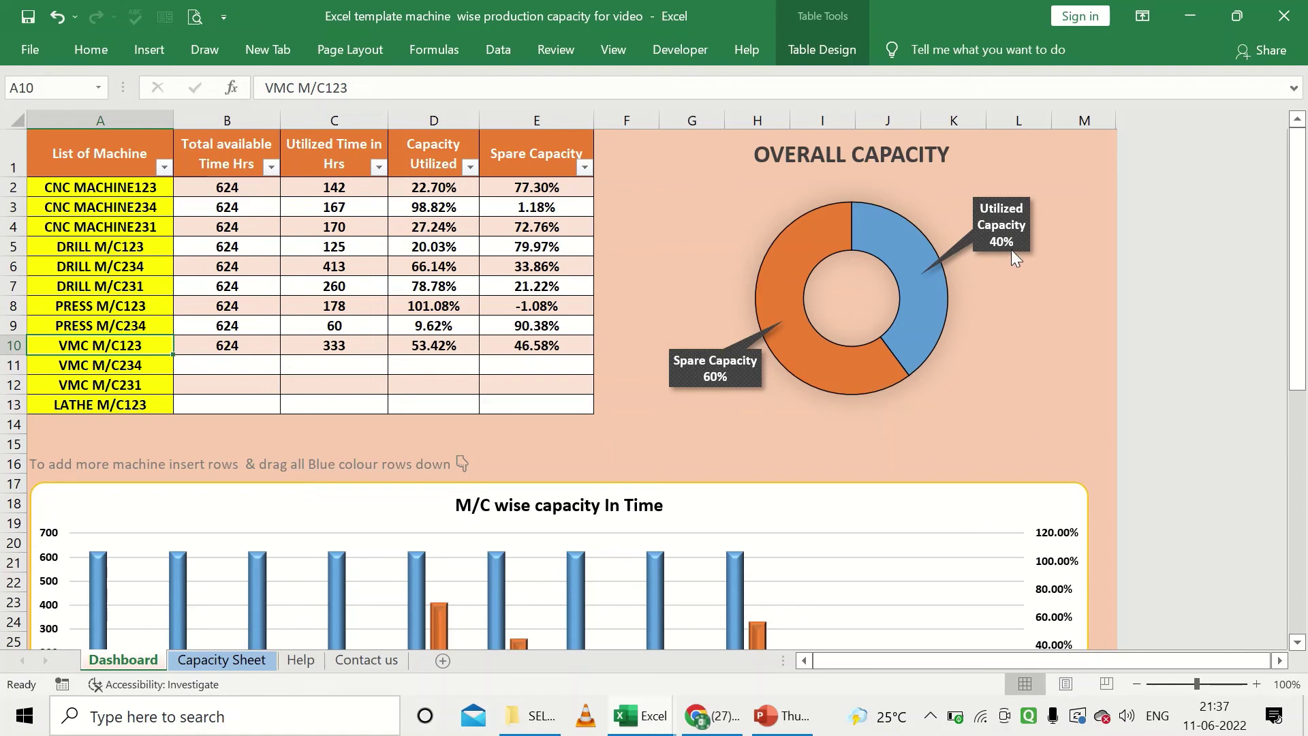
{"action": "mouse_move", "coordinate": [790, 353]}
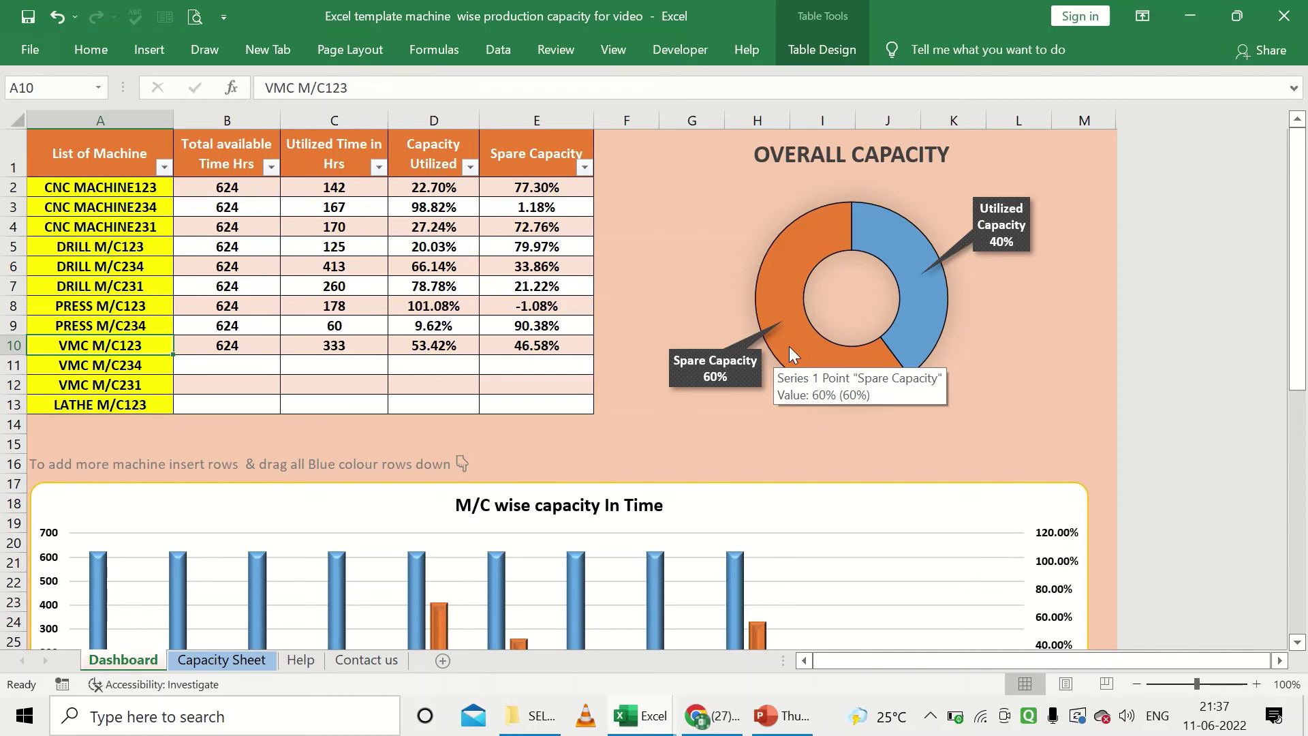
{"action": "scroll", "coordinate": [789, 347], "scroll_direction": "down", "scroll_amount": 2}
{"action": "scroll", "coordinate": [789, 346], "scroll_direction": "up", "scroll_amount": 2}
{"action": "scroll", "coordinate": [787, 345], "scroll_direction": "down", "scroll_amount": 2}
{"action": "scroll", "coordinate": [758, 393], "scroll_direction": "down", "scroll_amount": 1}
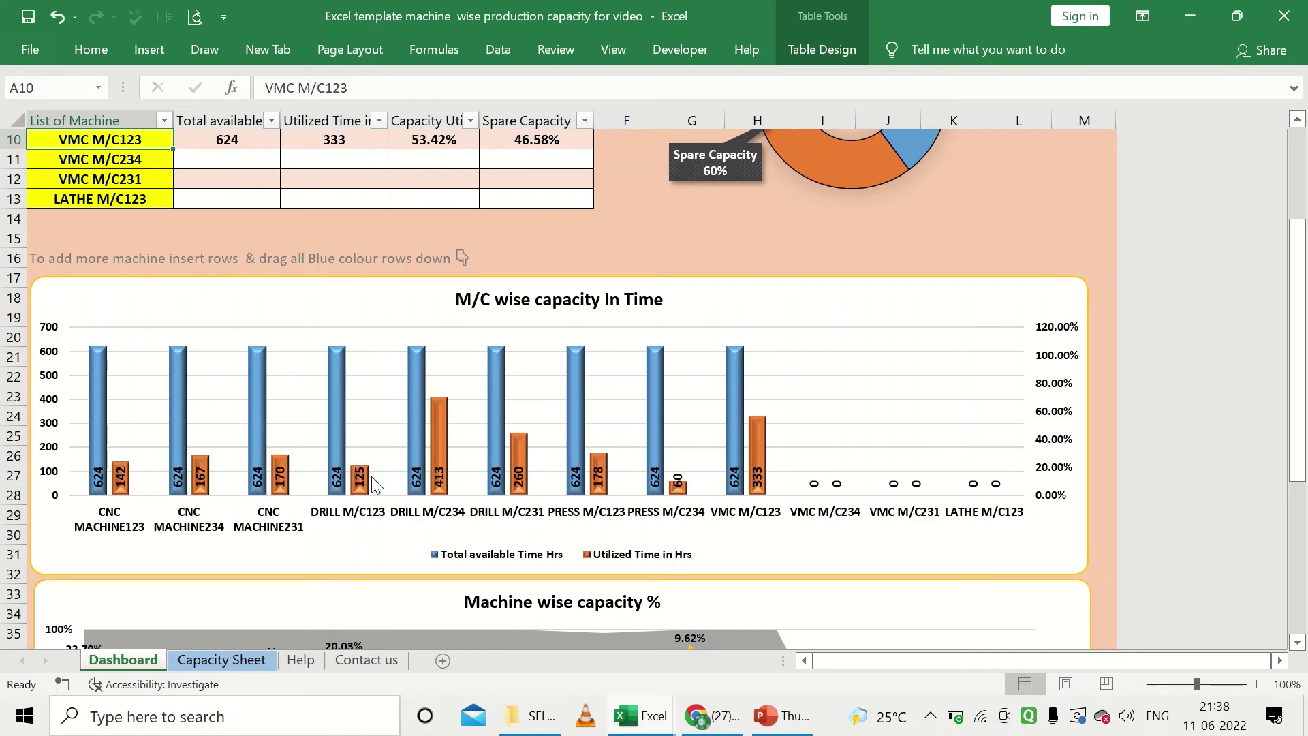
{"action": "scroll", "coordinate": [373, 485], "scroll_direction": "down", "scroll_amount": 1}
{"action": "scroll", "coordinate": [374, 485], "scroll_direction": "down", "scroll_amount": 3}
{"action": "scroll", "coordinate": [377, 482], "scroll_direction": "down", "scroll_amount": 1}
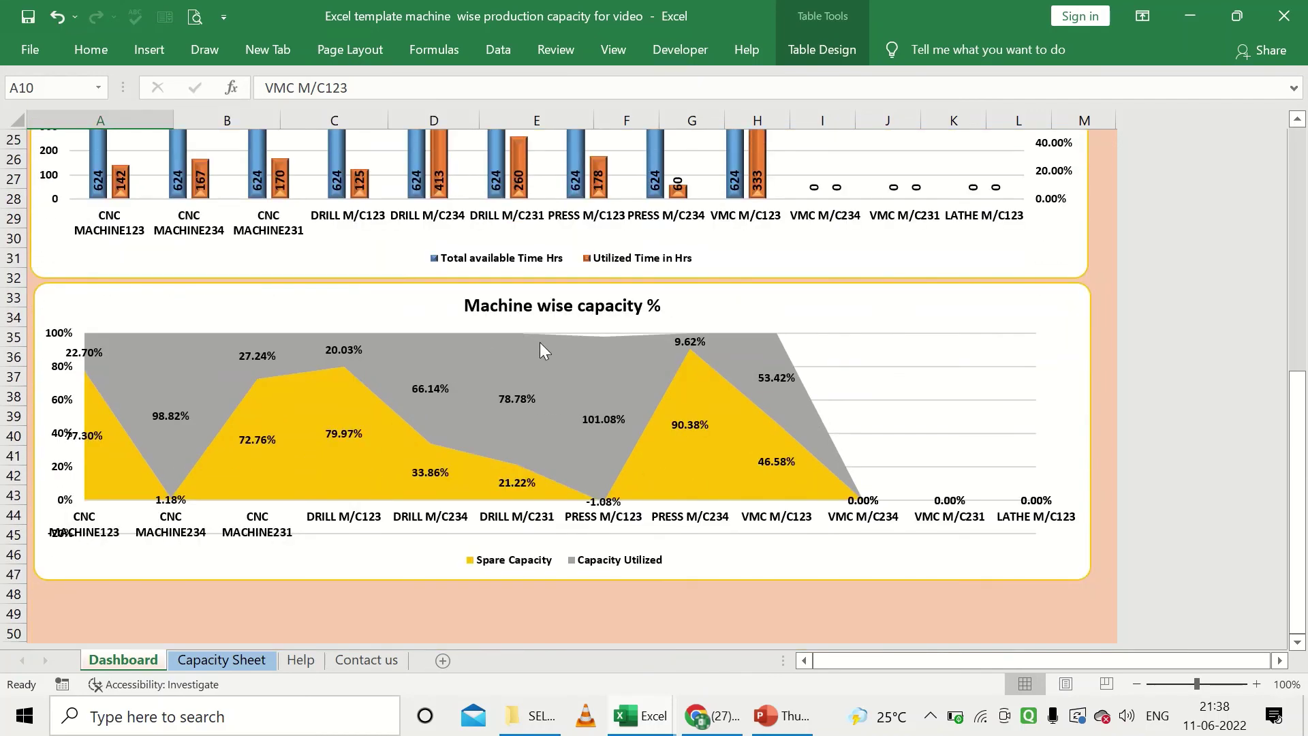
{"action": "mouse_move", "coordinate": [350, 424]}
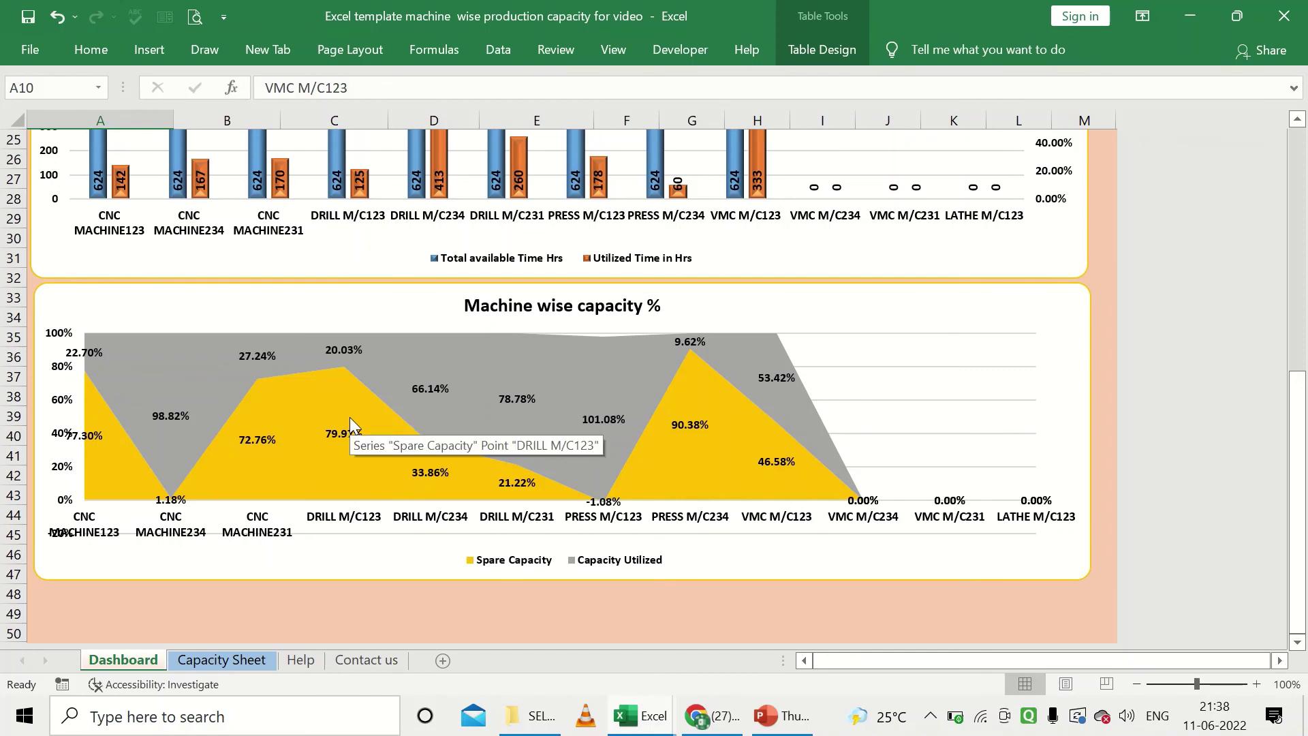
{"action": "scroll", "coordinate": [350, 417], "scroll_direction": "up", "scroll_amount": 1}
{"action": "scroll", "coordinate": [349, 417], "scroll_direction": "up", "scroll_amount": 7}
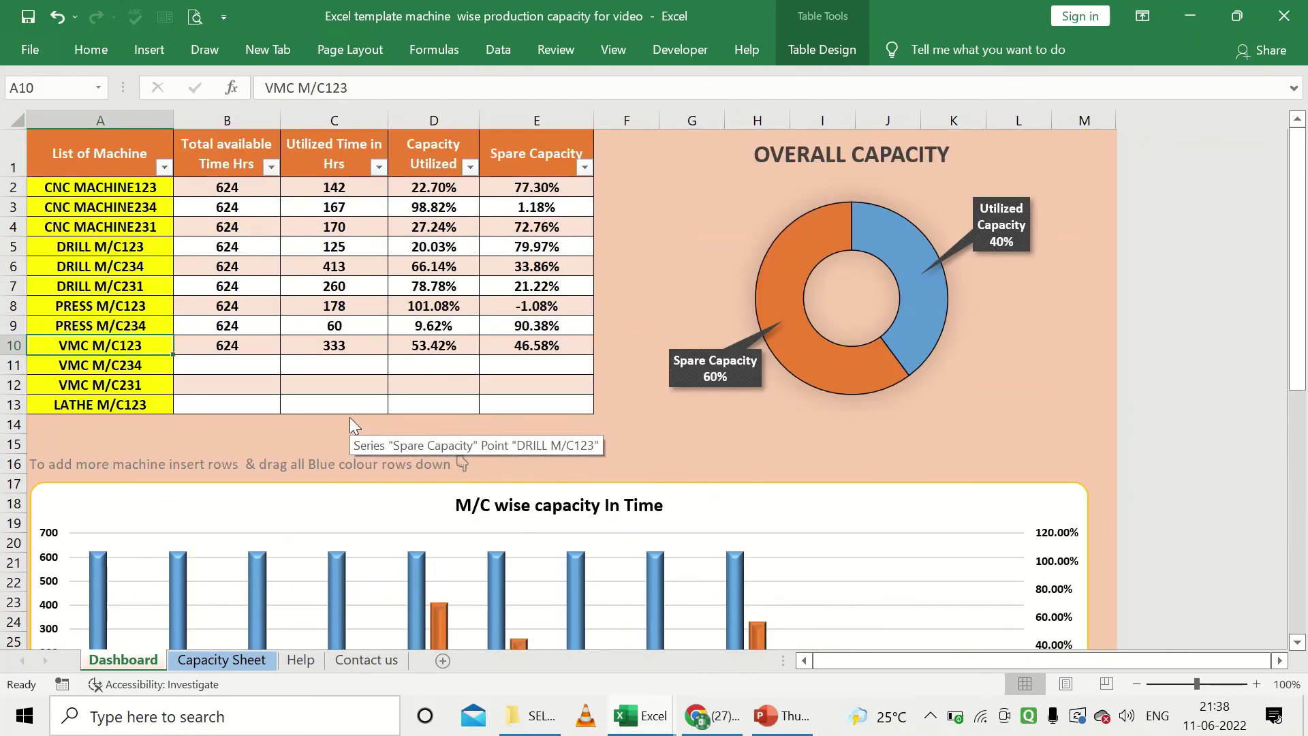